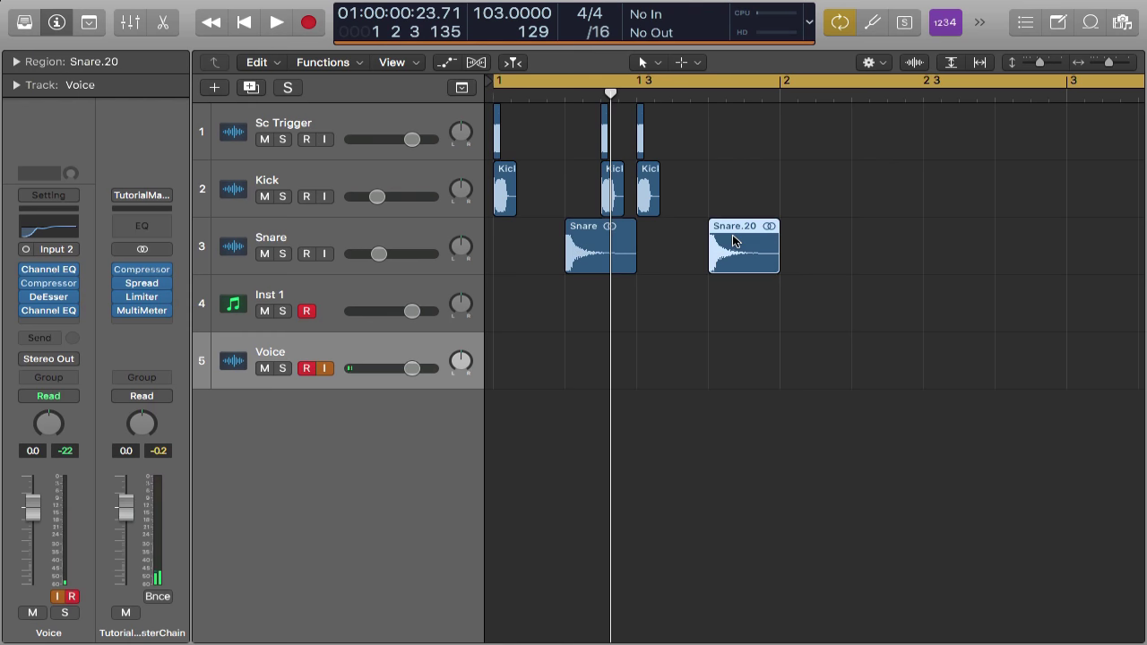
Copy the first Sc Trigger region onto both snare hits and duplicate the whole bar 1 drum pattern at bar 2
click(497, 119)
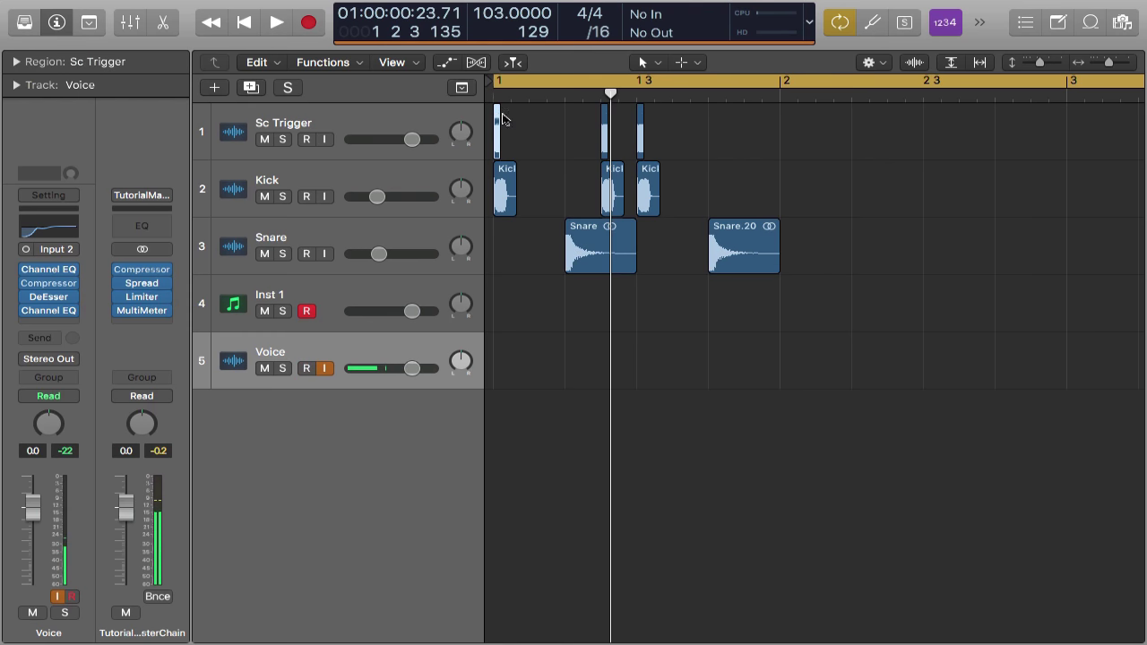
drag(501, 119, 711, 119)
drag(820, 121, 509, 233)
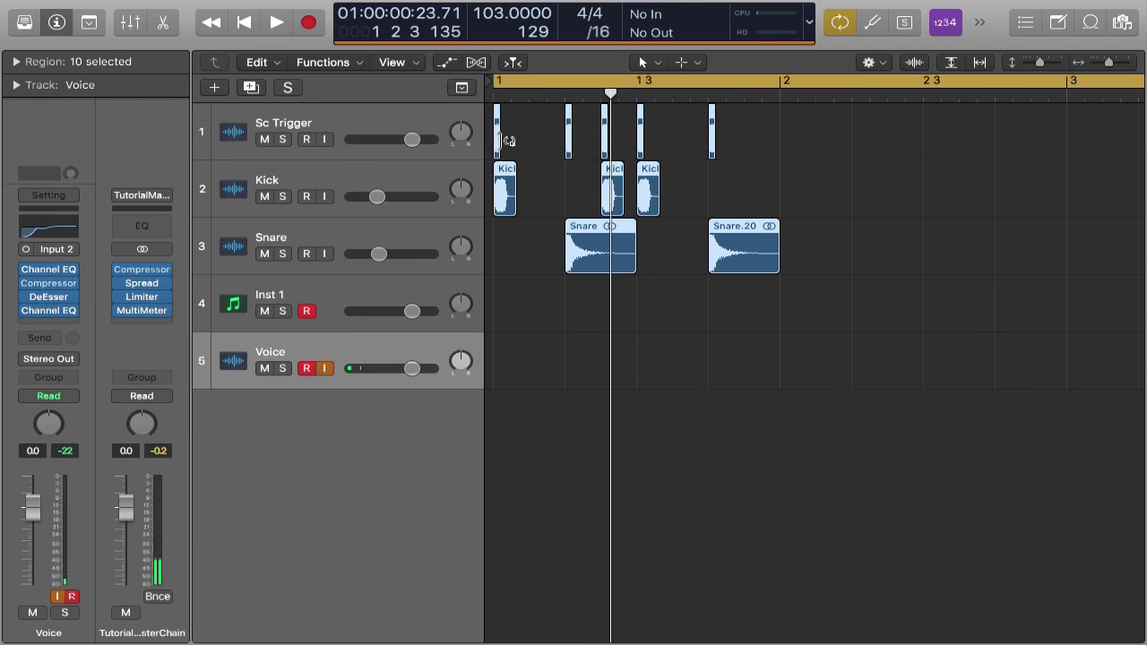
drag(505, 172, 793, 175)
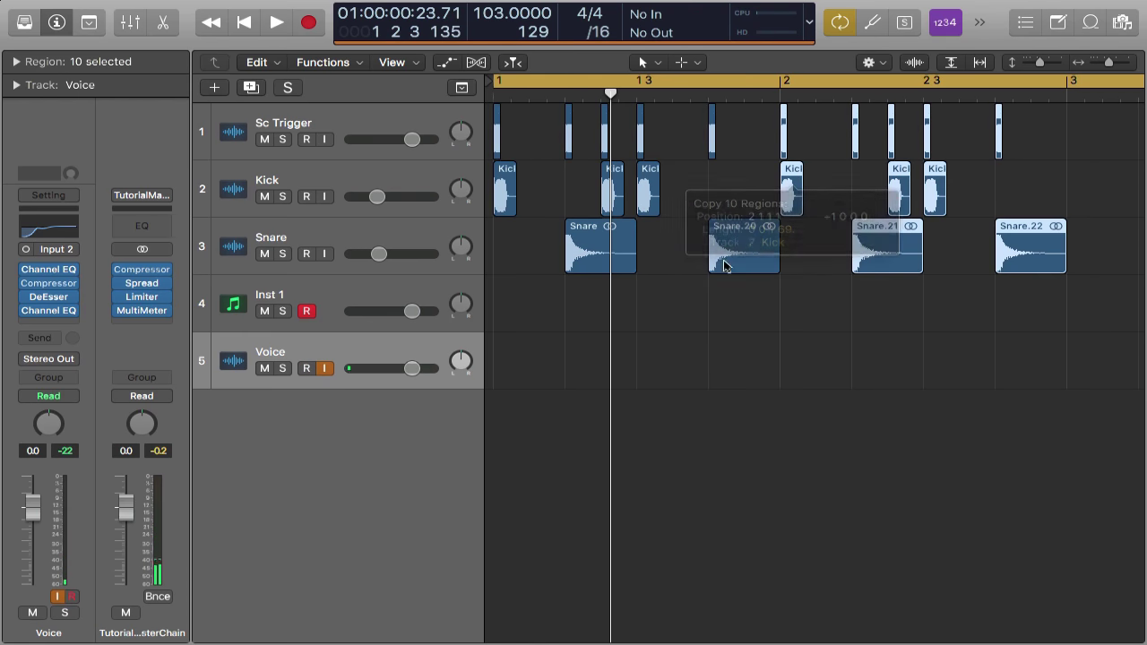
key(super+Left)
click(860, 177)
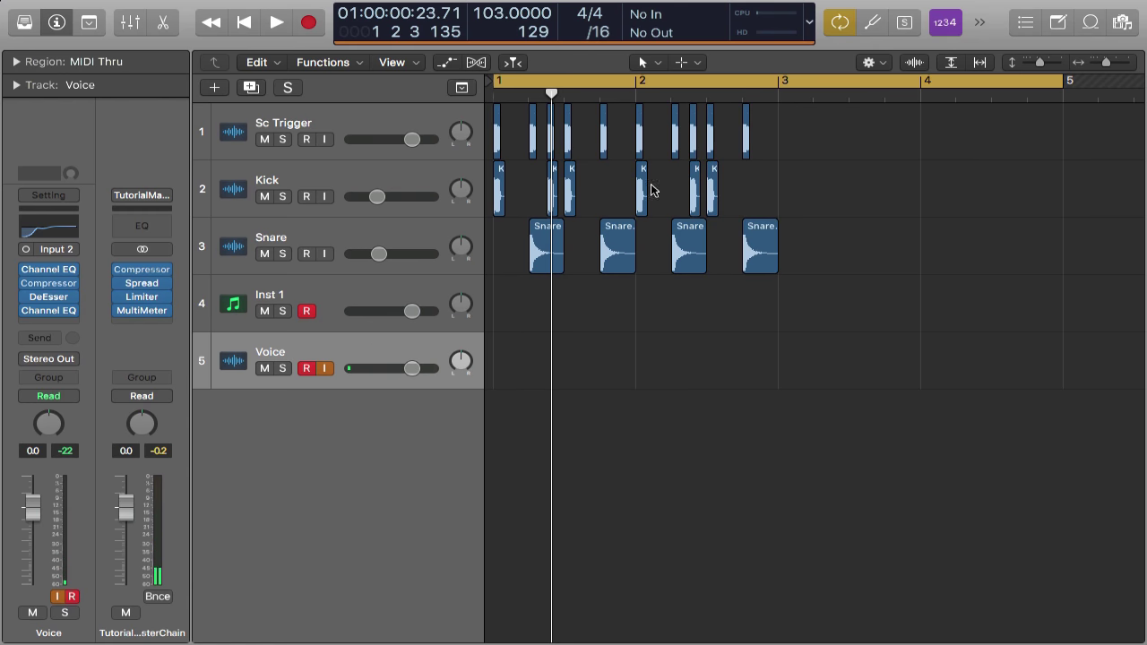
Play back the two-bar pattern and add kick and Sc Trigger regions at 2 3 3 and 2 4 3
key(space)
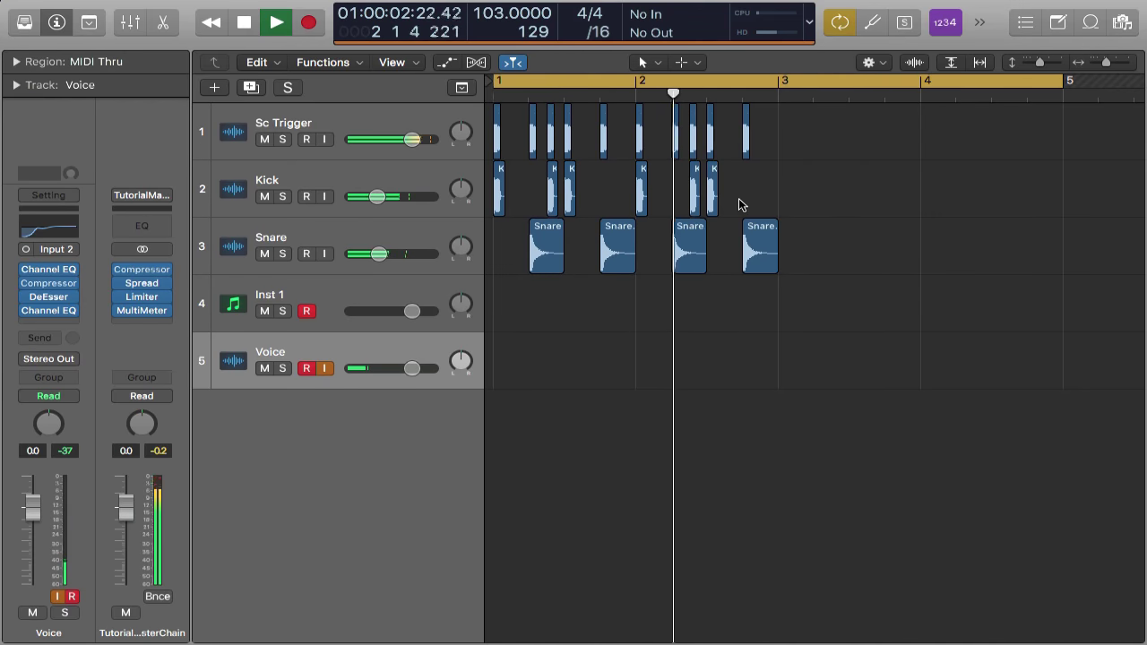
key(space)
key(super+Right)
key(super+Right)
key(super+Right)
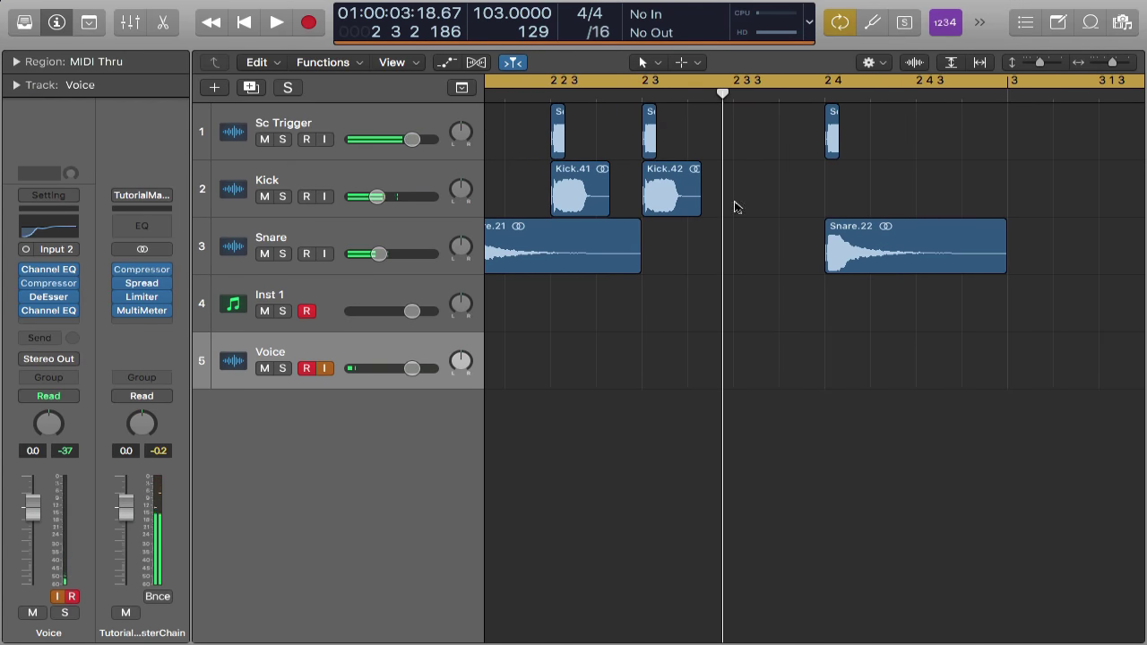
drag(763, 124, 938, 185)
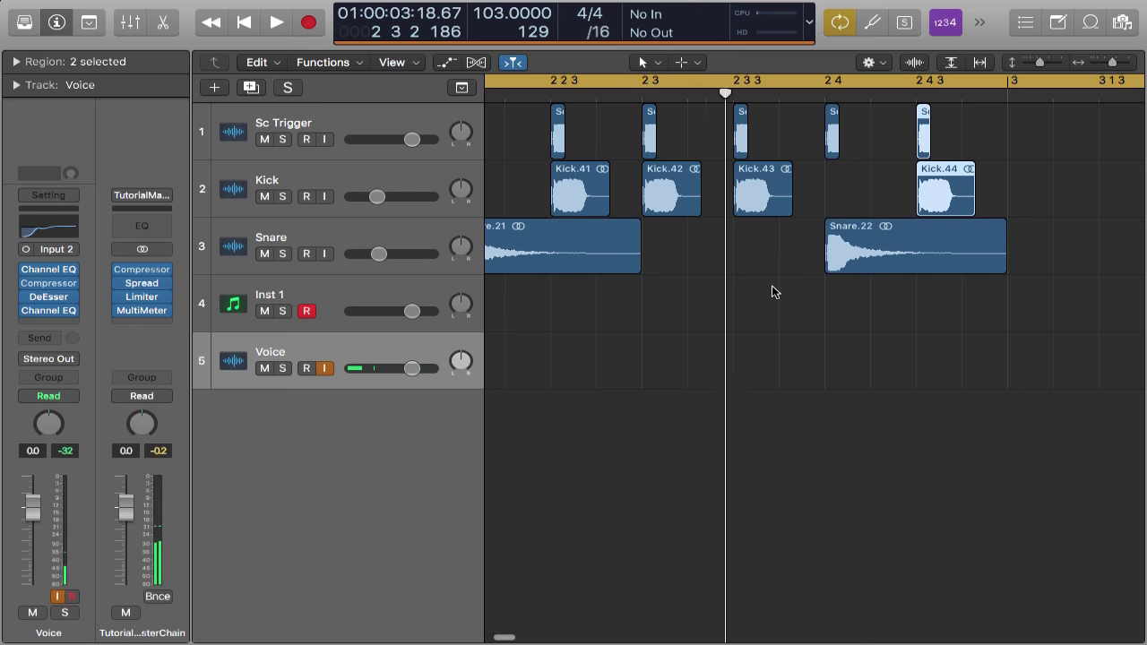
Select all the drum regions in bars 1 and 2 and duplicate them starting at bar 3
key(super+Left)
key(super+Left)
key(super+Left)
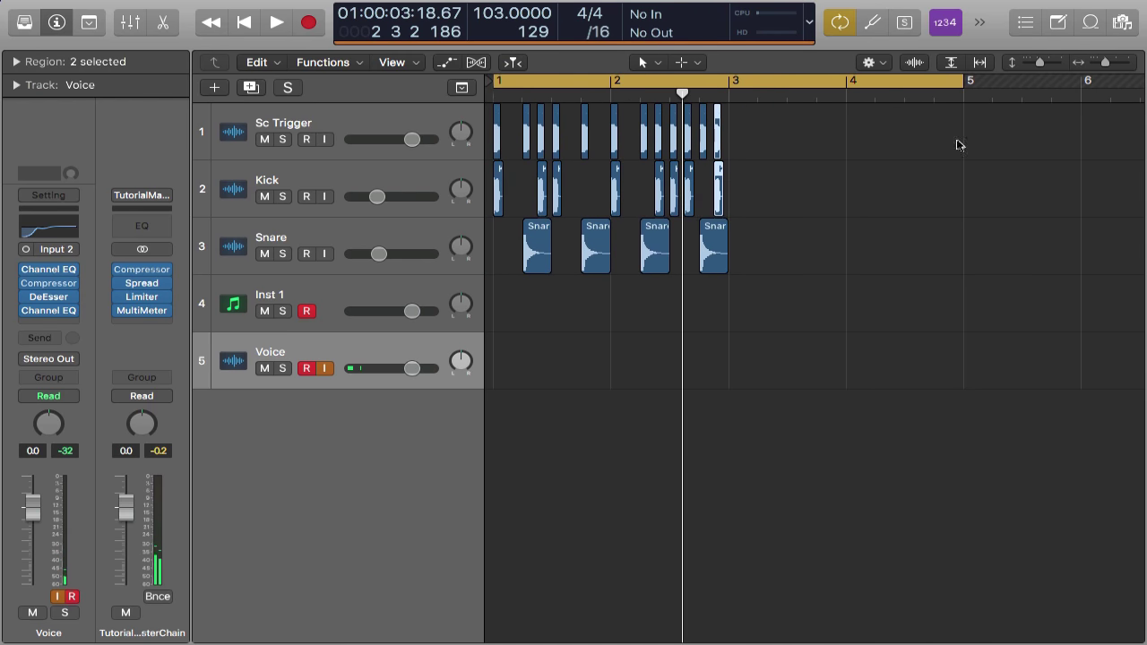
drag(782, 114, 487, 290)
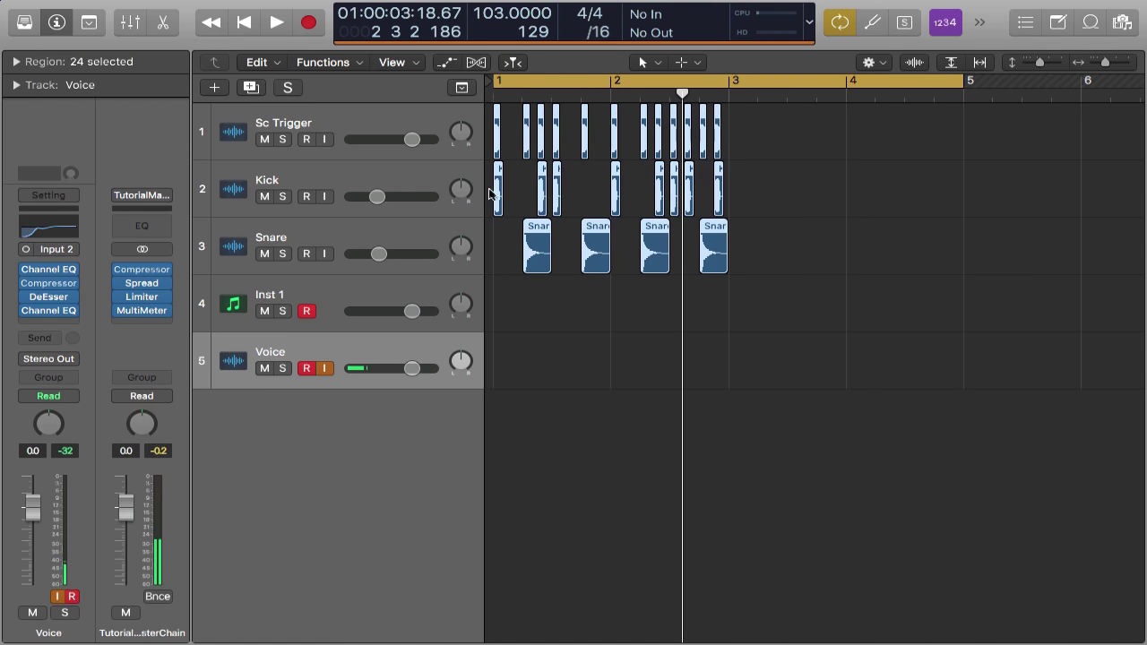
key(super+Left)
key(super+Left)
key(super+Left)
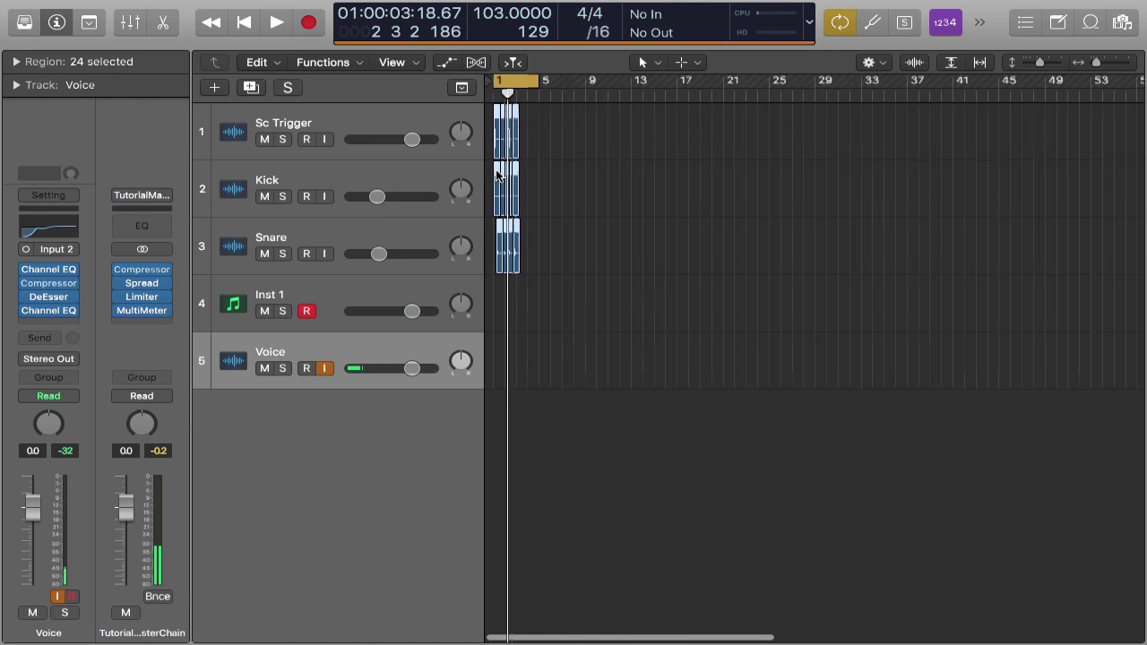
key(super+Right)
key(super+Right)
key(super+Right)
key(super+Right)
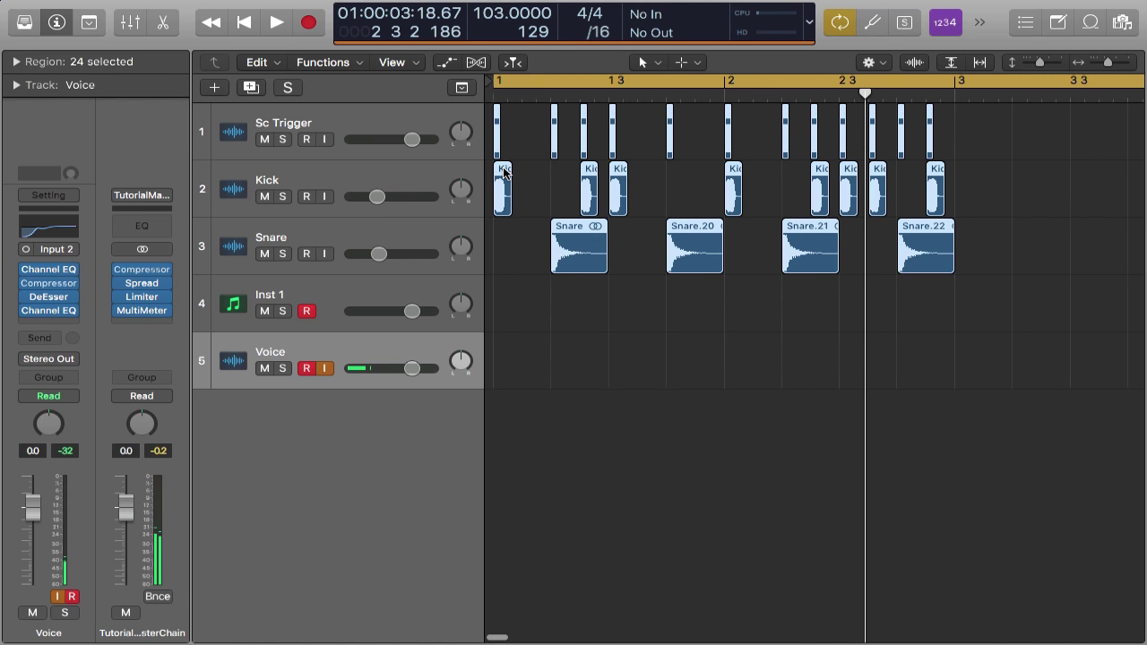
key(super+Down)
key(super+Right)
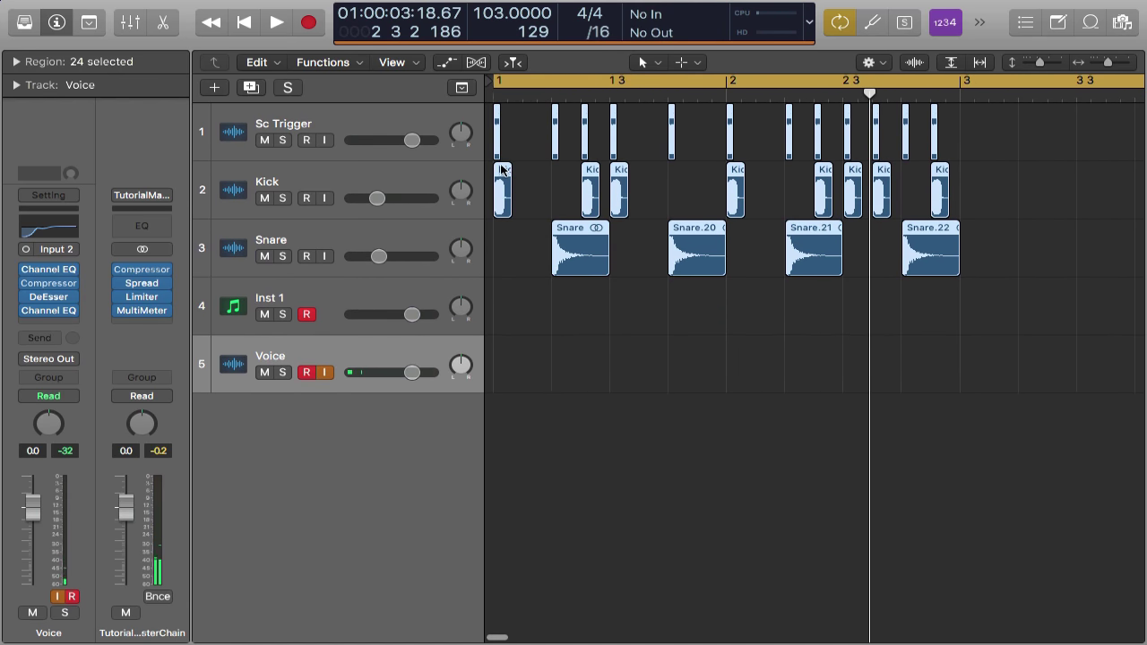
drag(515, 172, 968, 170)
key(super+Left)
key(super+Left)
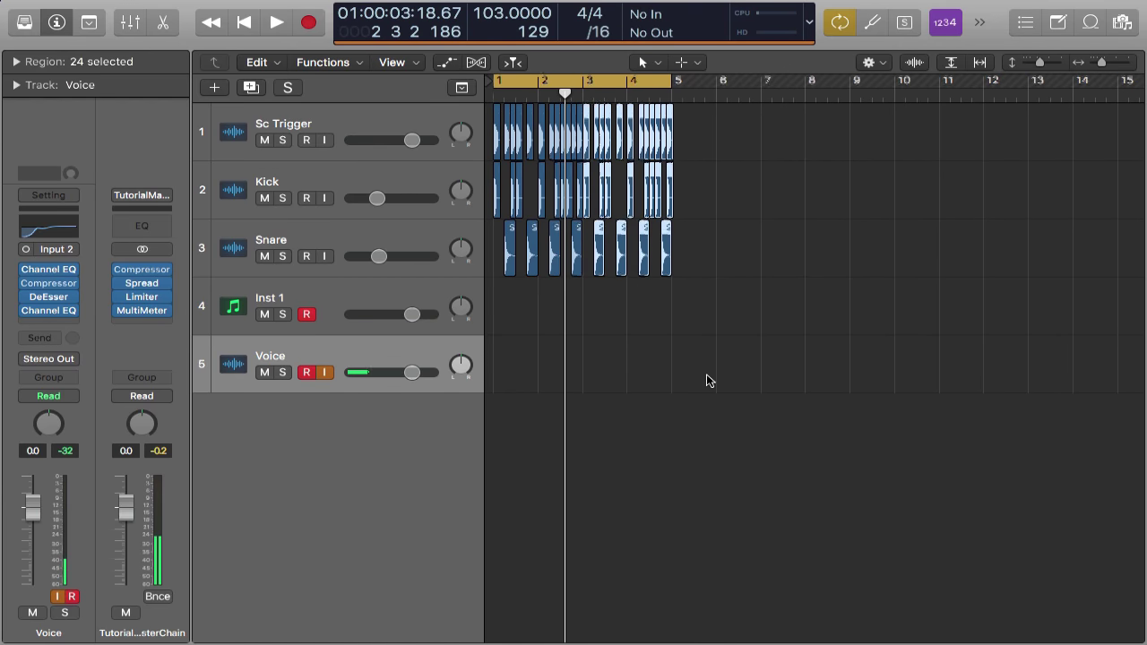
Play back the four-bar drum loop from the start to check the beat
key(super+Right)
key(super+Right)
key(super+Right)
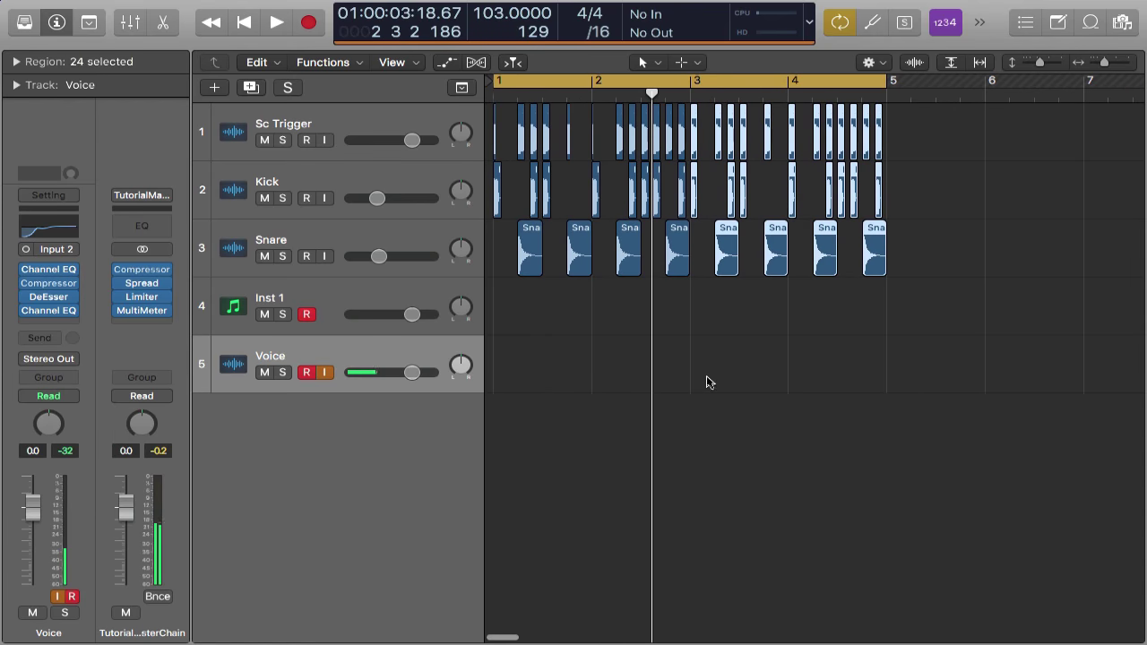
key(space)
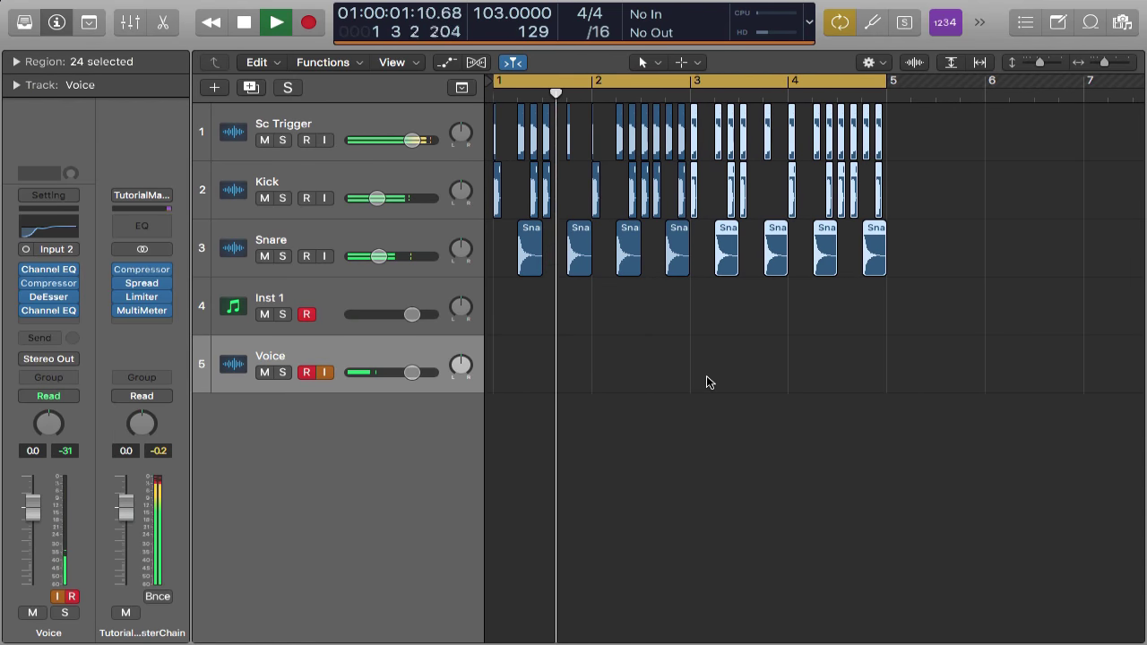
key(z)
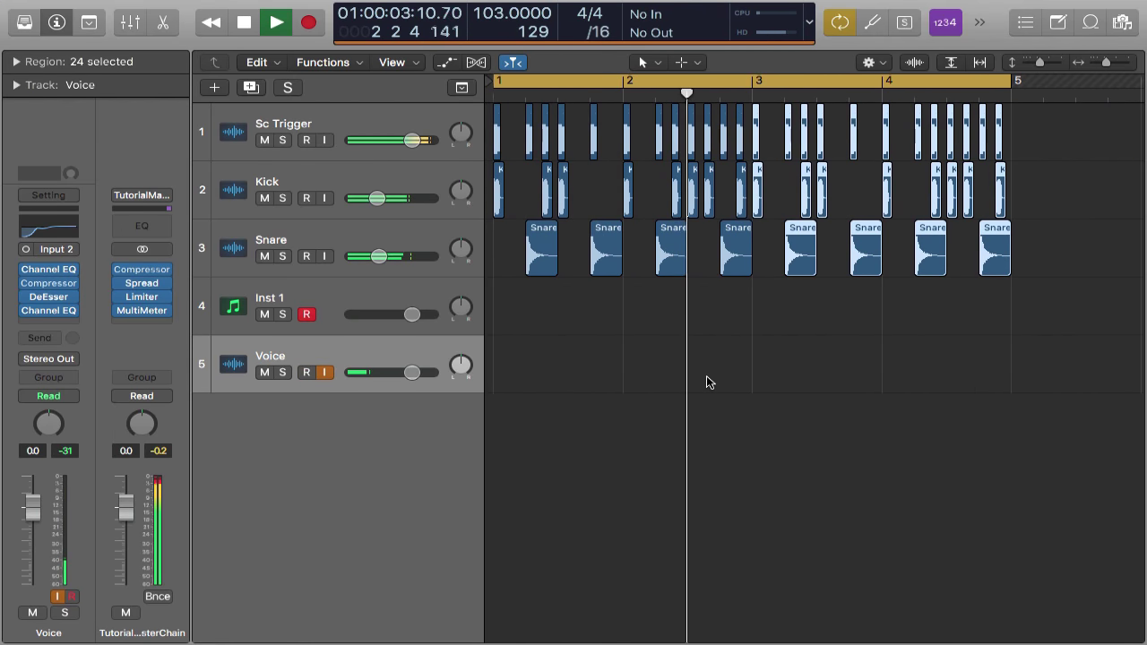
key(space)
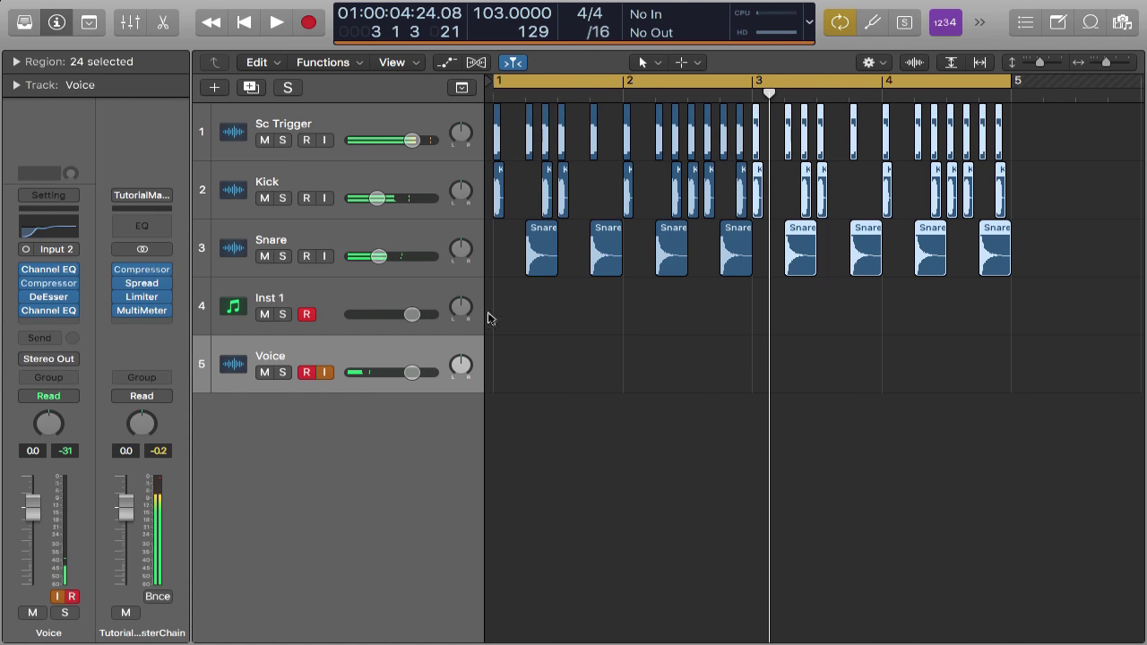
Create a MIDI region at bar 1 on the Inst 1 track and lengthen it to two bars
click(529, 308)
key(t)
key(p)
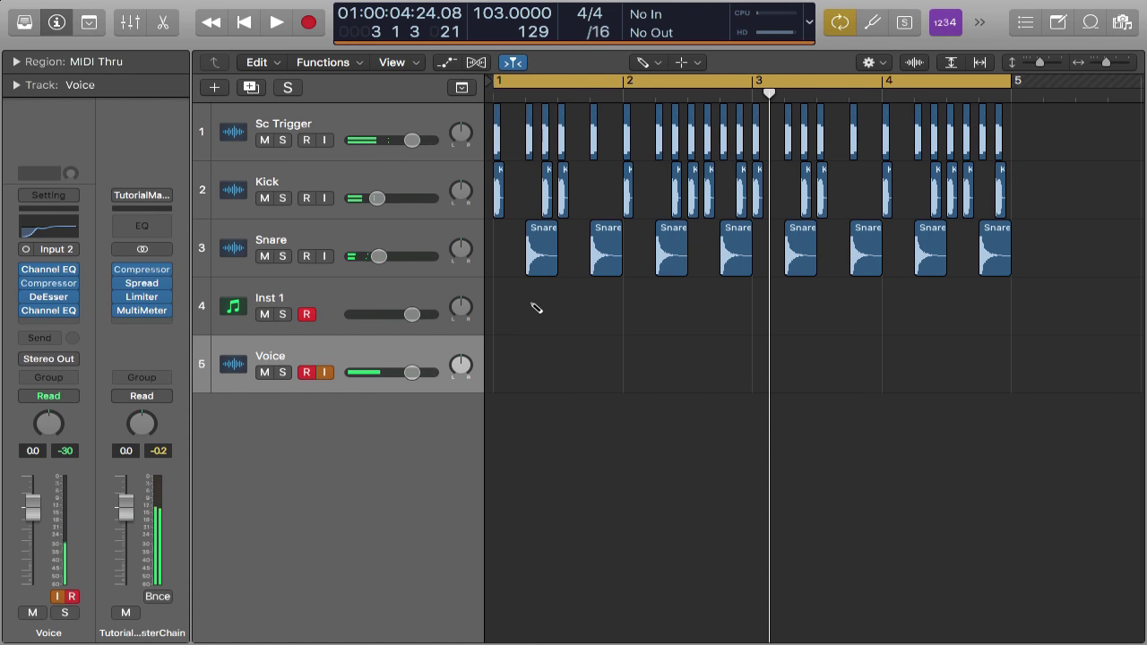
click(535, 308)
key(t)
key(t)
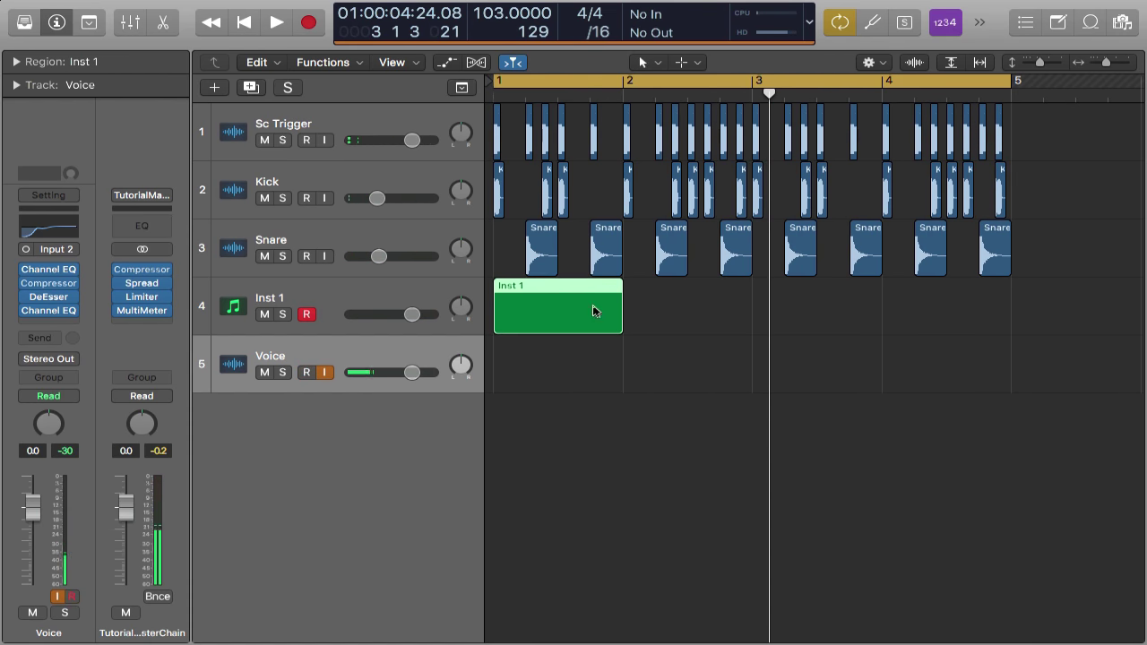
drag(638, 325, 751, 342)
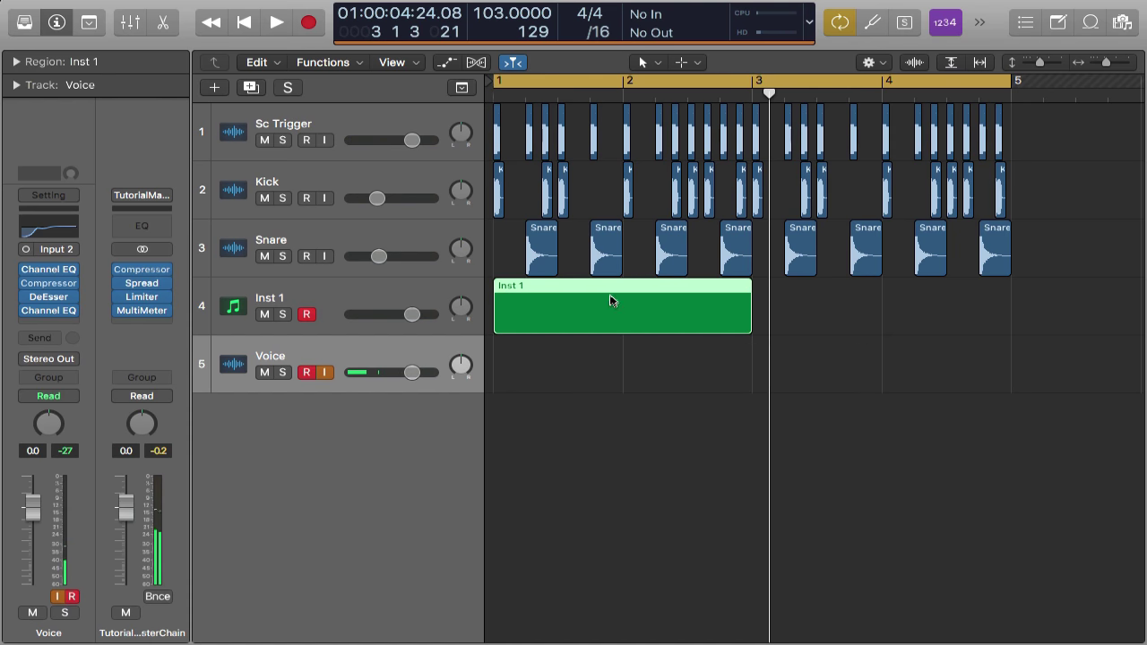
Load the Steinway Grand Piano patch from the Library's Piano category on the Inst 1 track
click(470, 296)
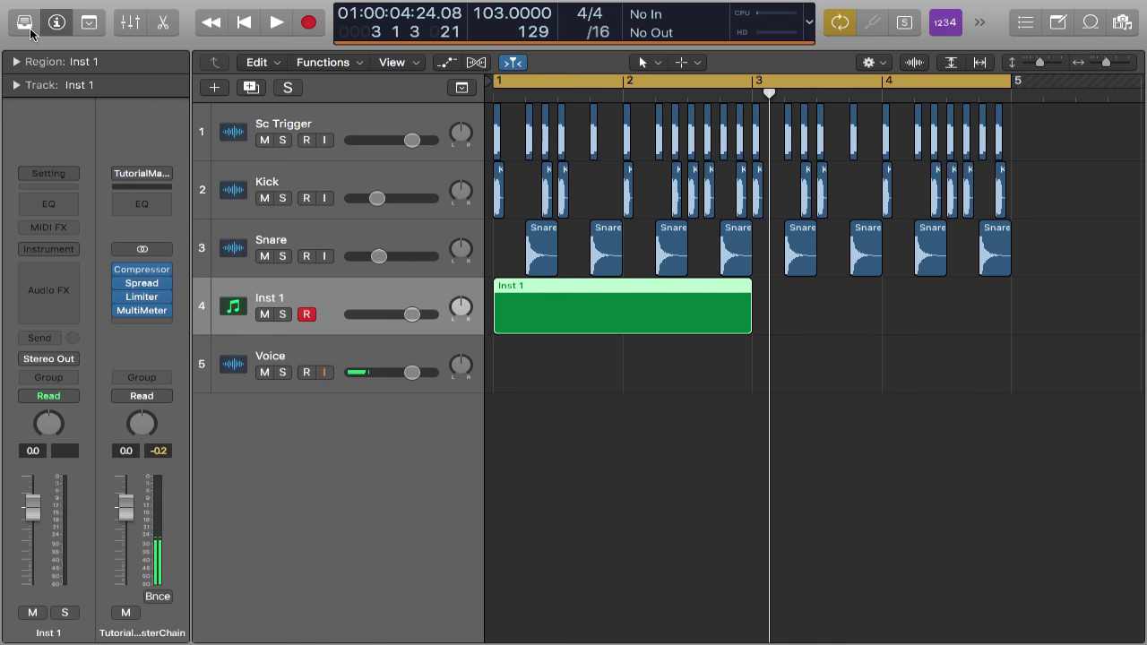
click(25, 23)
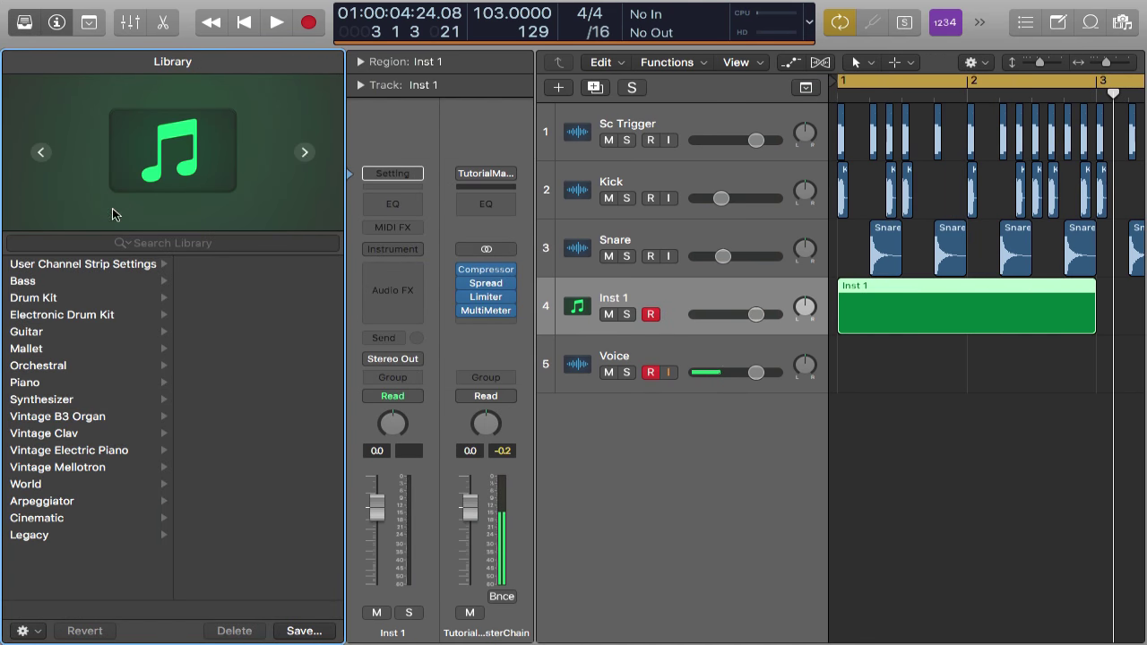
click(47, 385)
click(243, 349)
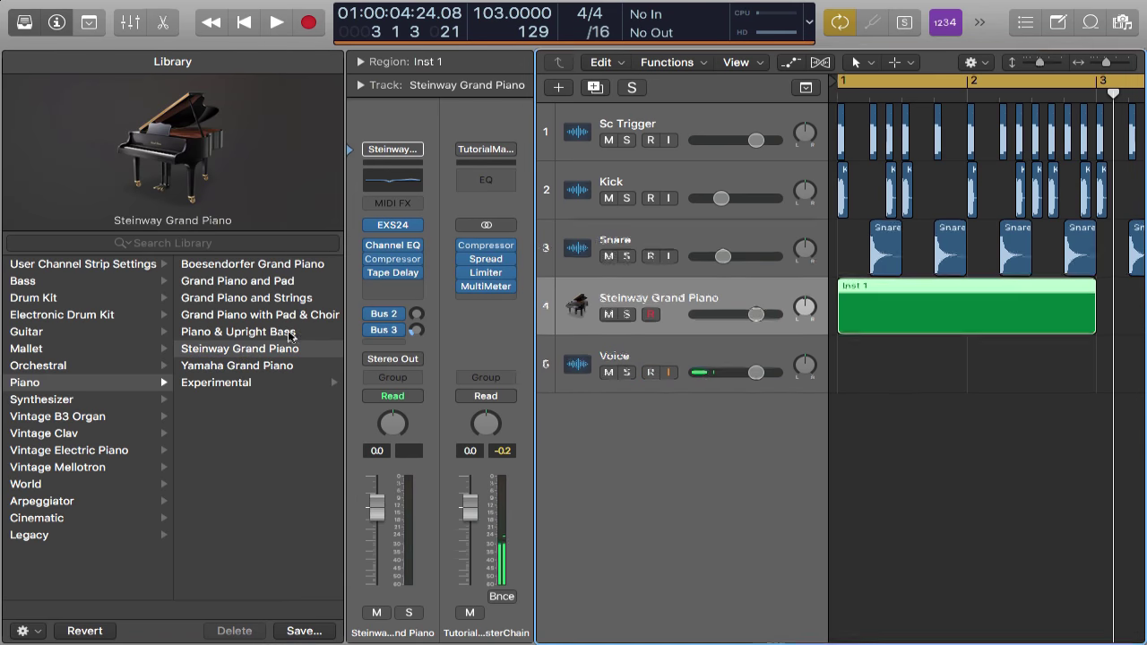
click(22, 22)
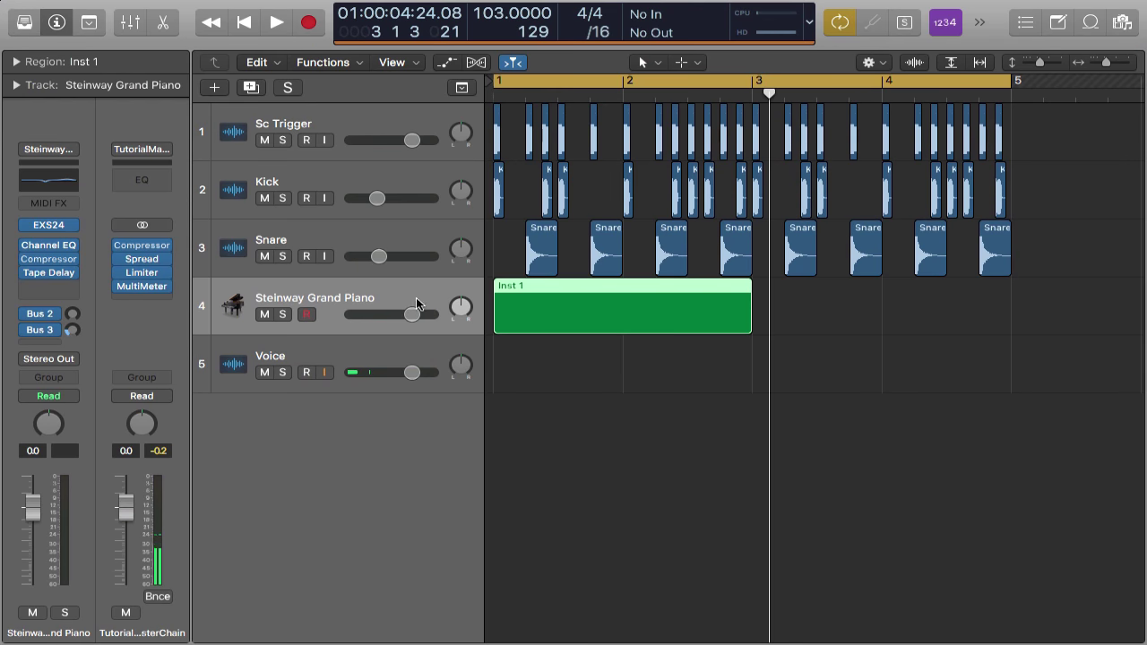
Open the piano region in the Piano Roll and draw a G1 note at the start of bar 1
double_click(572, 283)
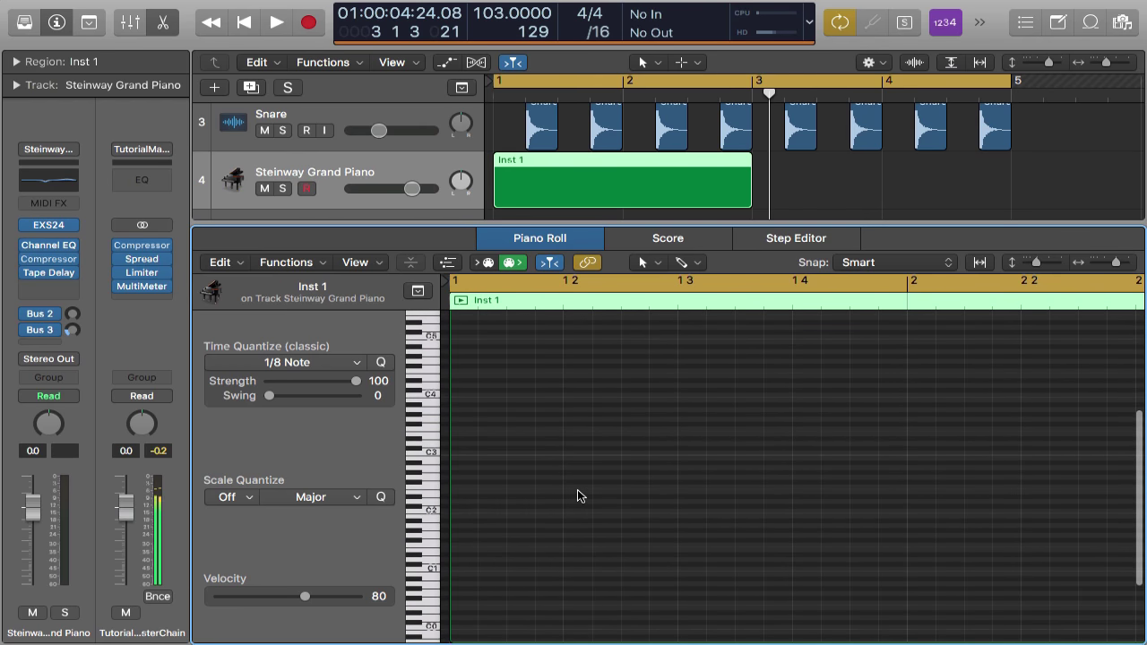
key(t)
key(p)
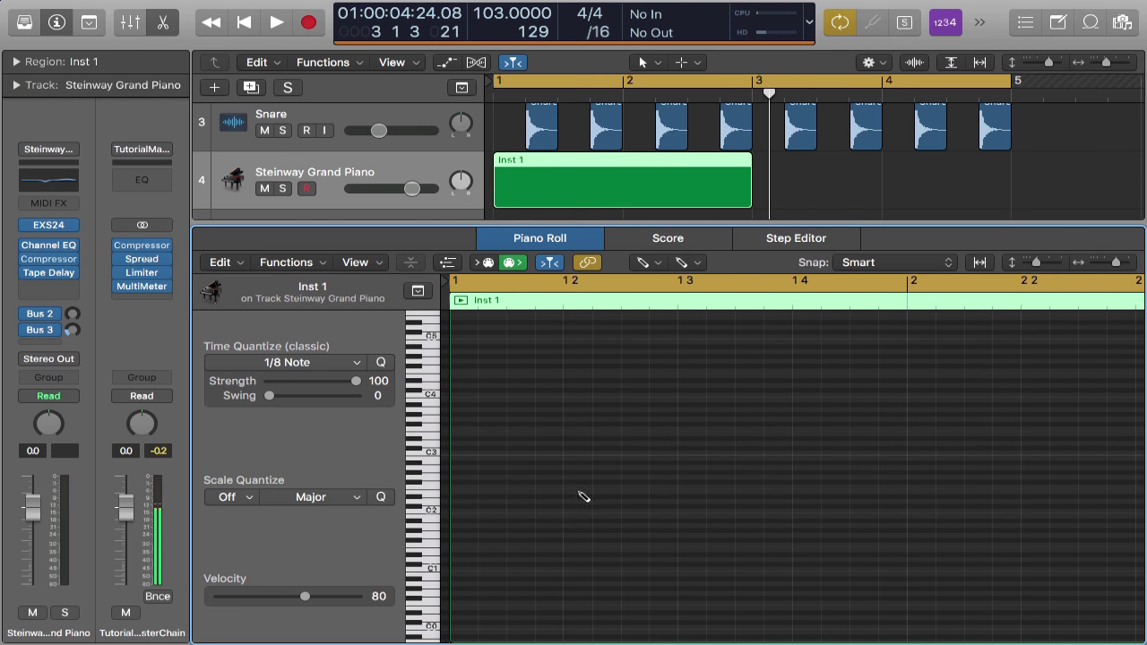
click(457, 536)
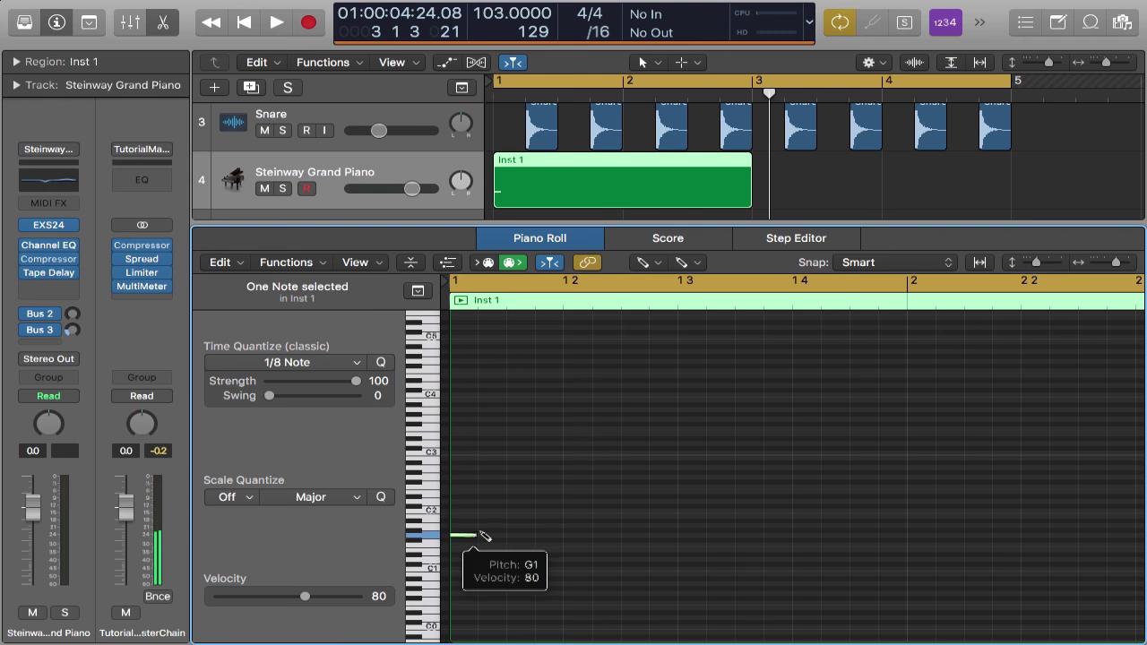
Lengthen the G1 note to beat 1 2 and add matching G2 and B2 notes above it to form a chord
scroll(568, 451, up, 3)
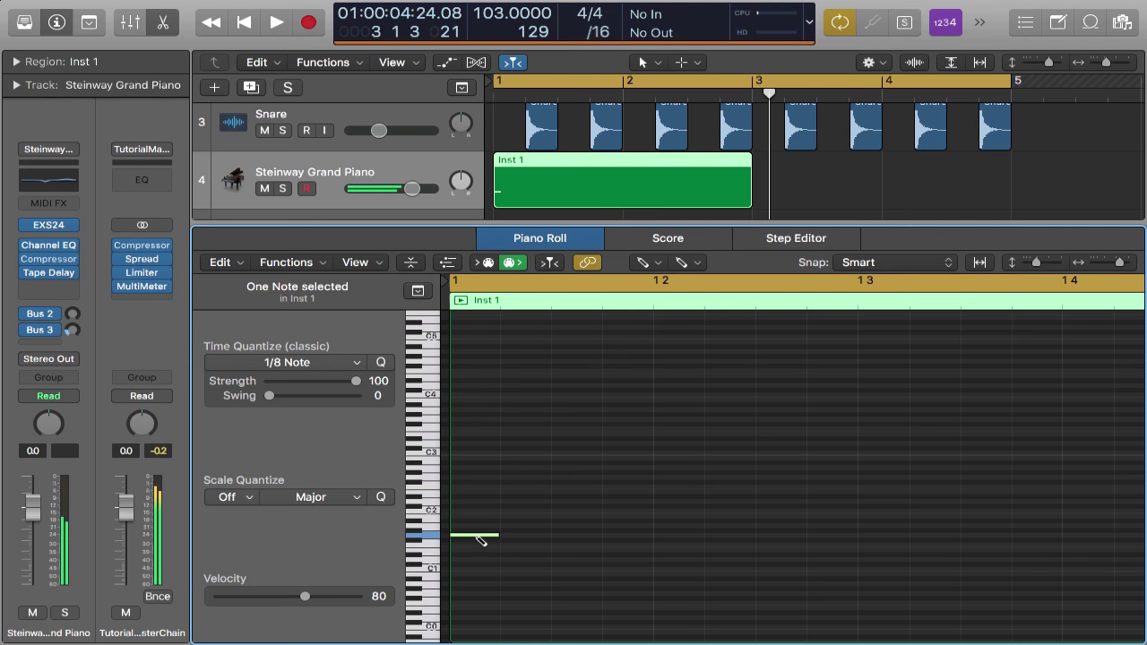
key(t)
key(t)
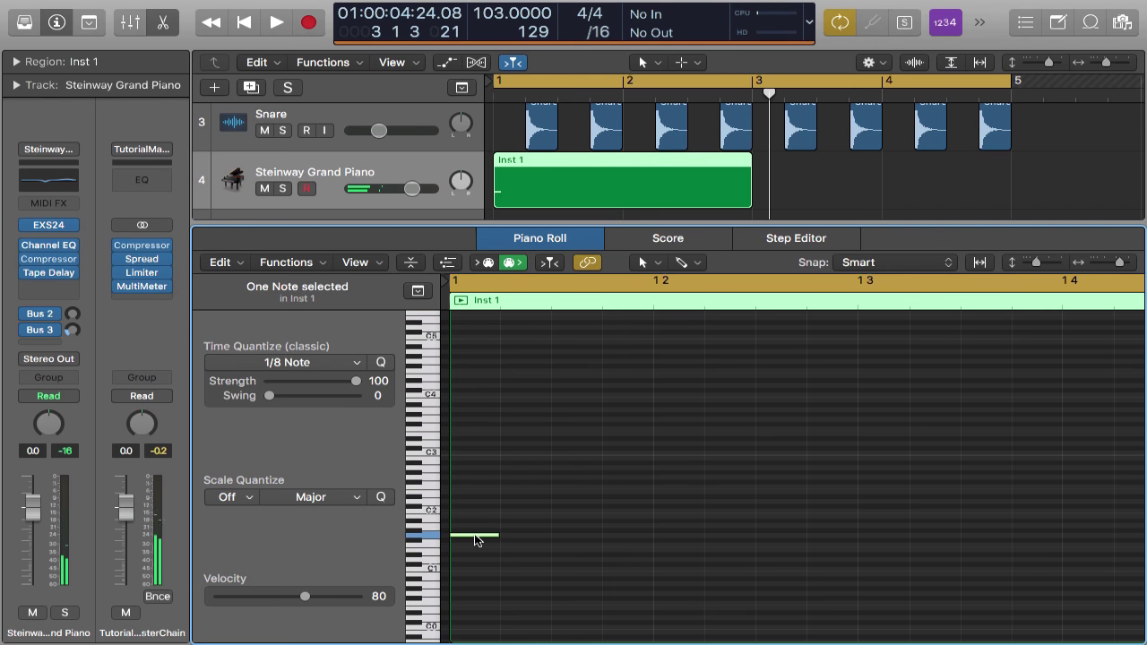
drag(476, 540, 652, 538)
key(alt+Up)
key(space)
key(space)
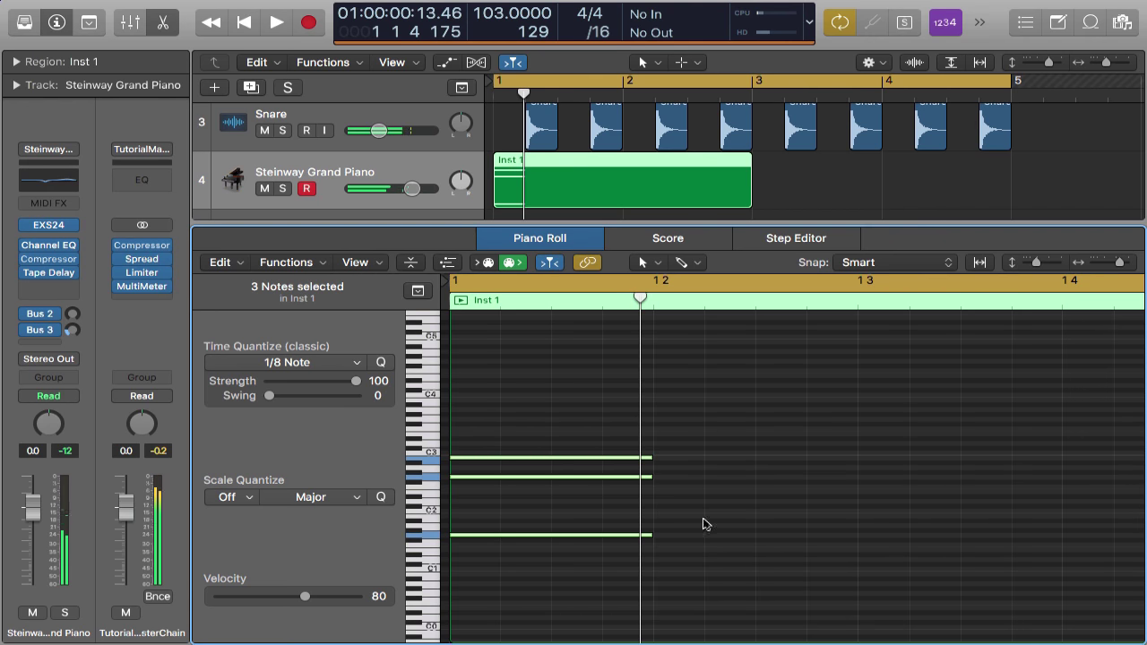
Audition the chord against the drums and extend its three notes to beat 1 3
key(space)
key(space)
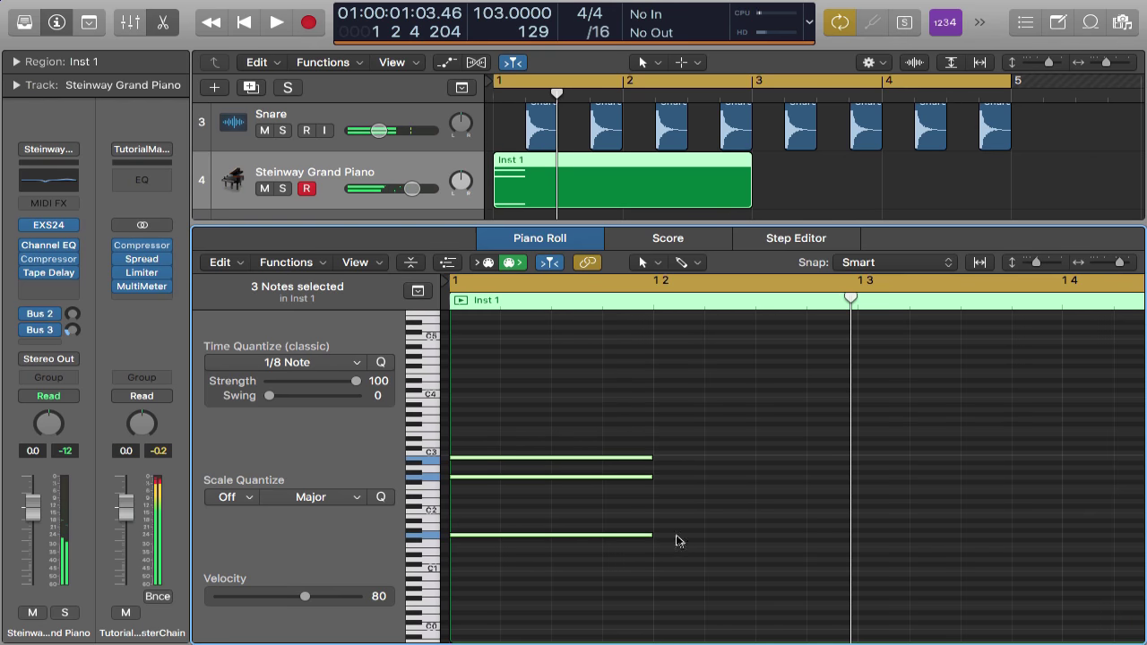
drag(650, 535, 854, 542)
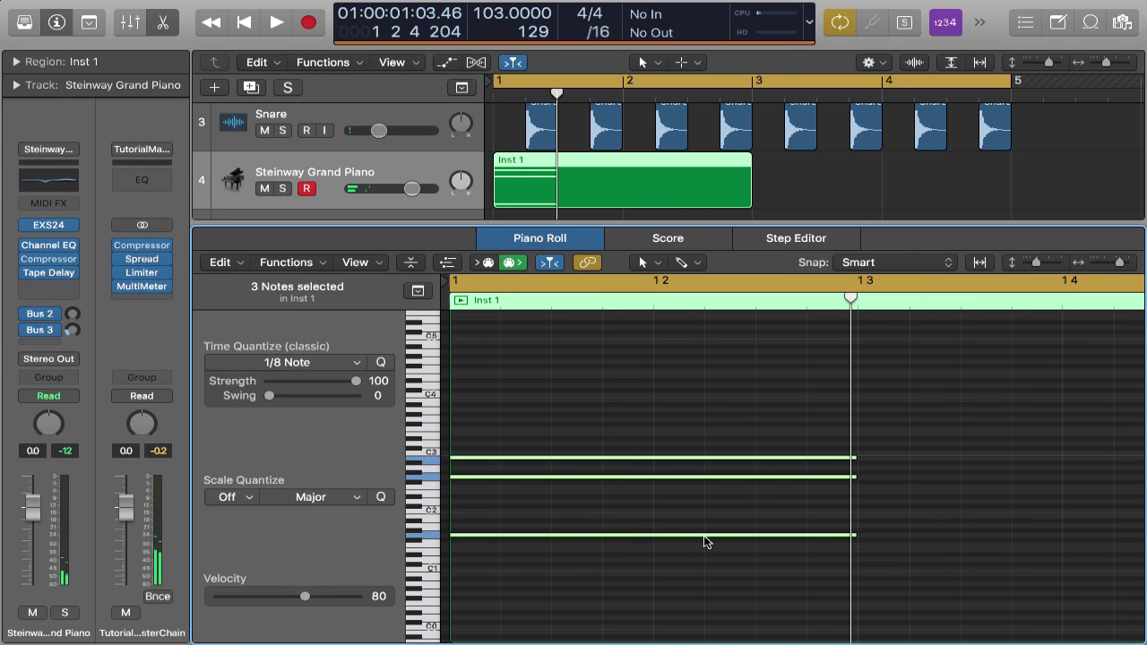
Repeat the chord directly after itself at beat 1 3 and transpose the copy up two semitones
key(super+r)
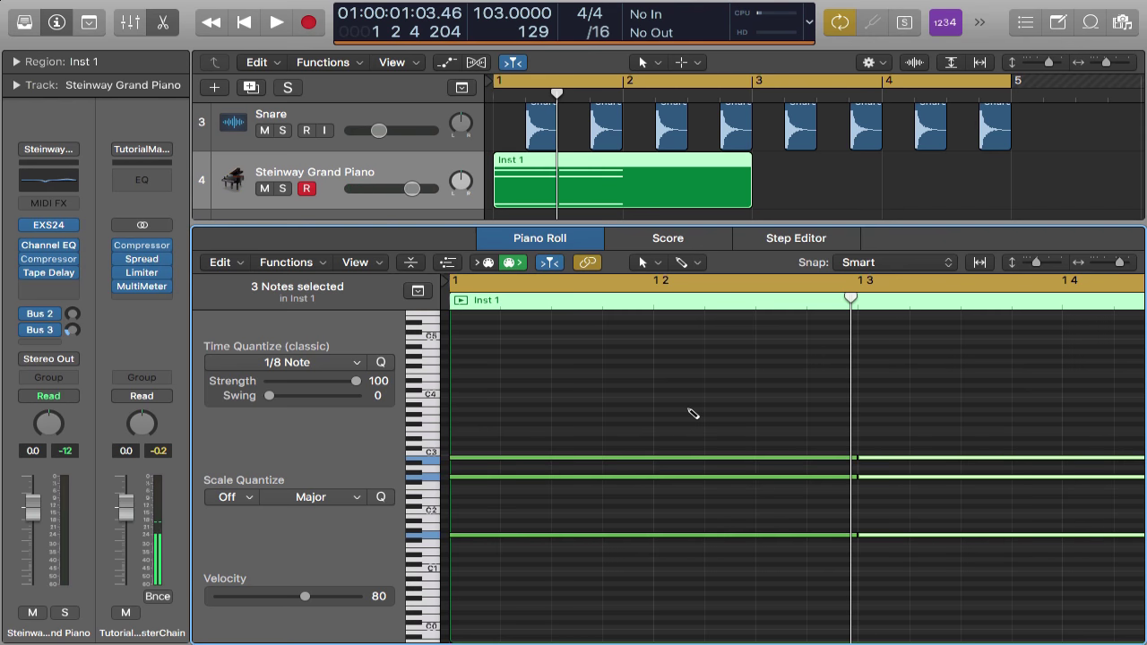
key(alt+Up)
key(alt+Up)
scroll(813, 409, up, 3)
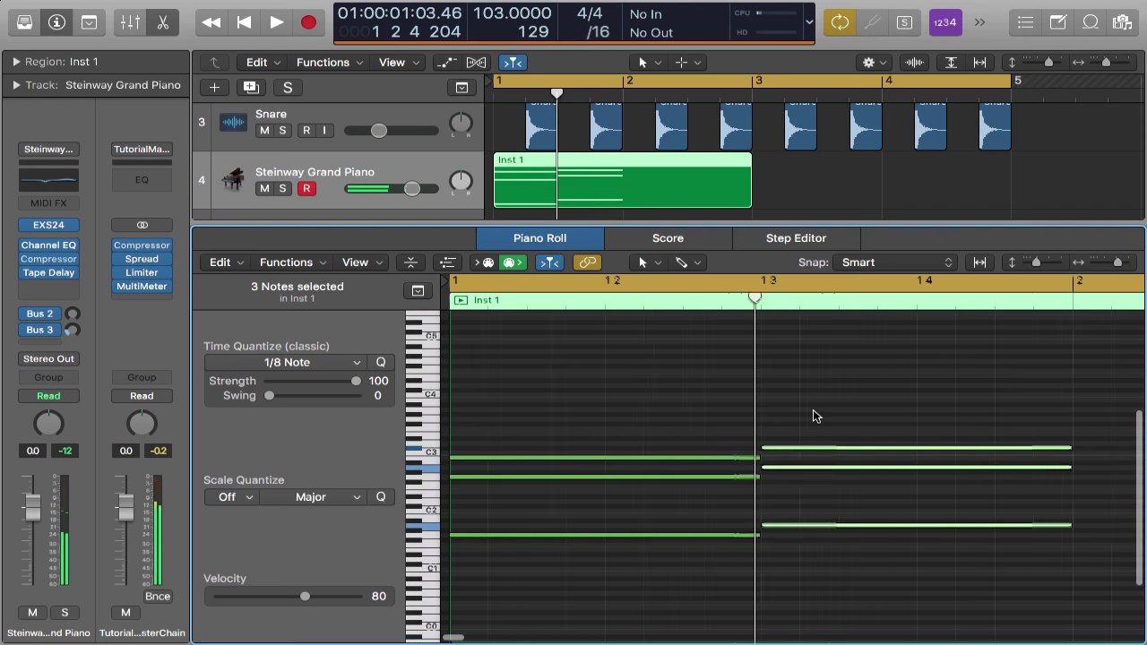
scroll(813, 411, down, 3)
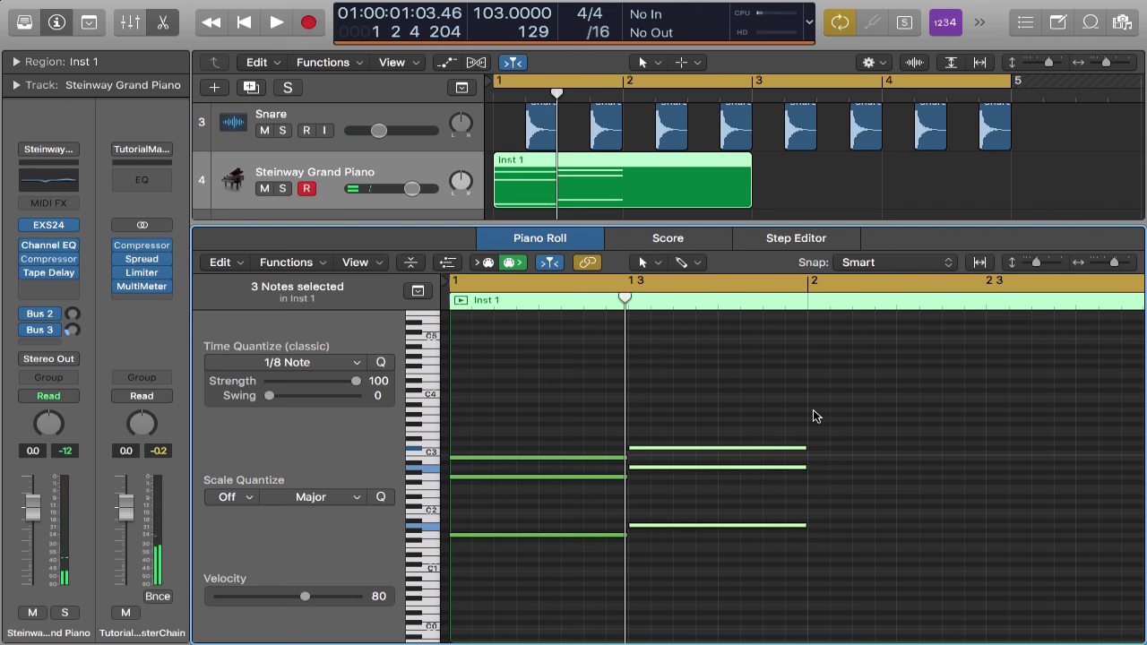
Repeat the second chord at bar 2, transpose the copy up two semitones, and lower its top note one semitone
key(super+r)
key(alt+Up)
key(alt+Up)
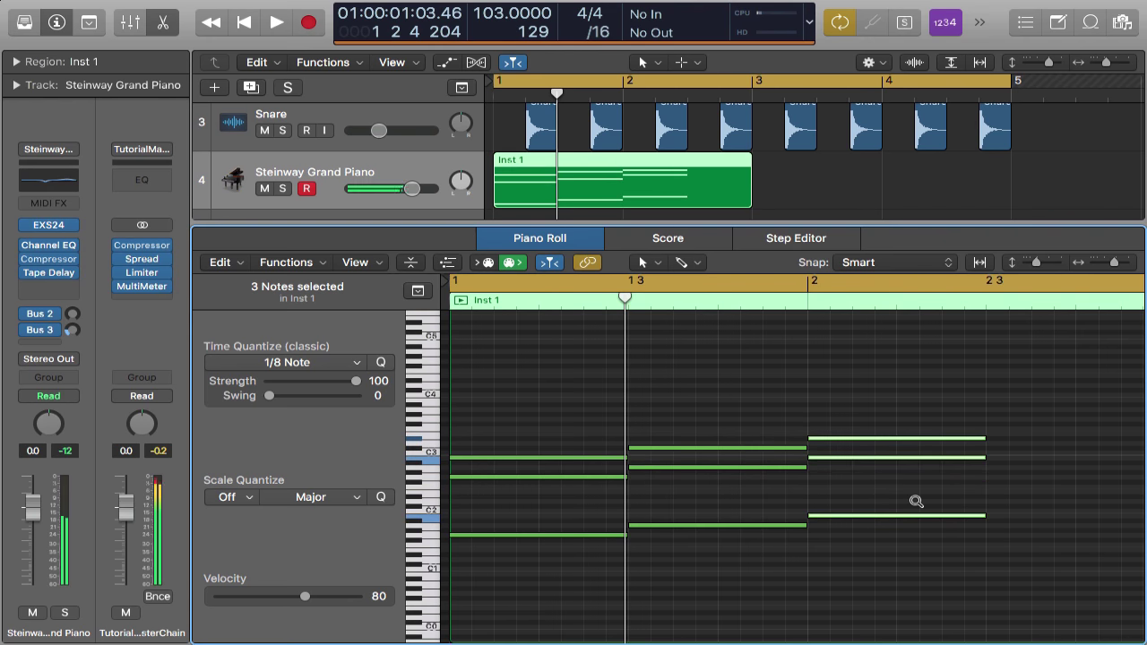
click(1005, 461)
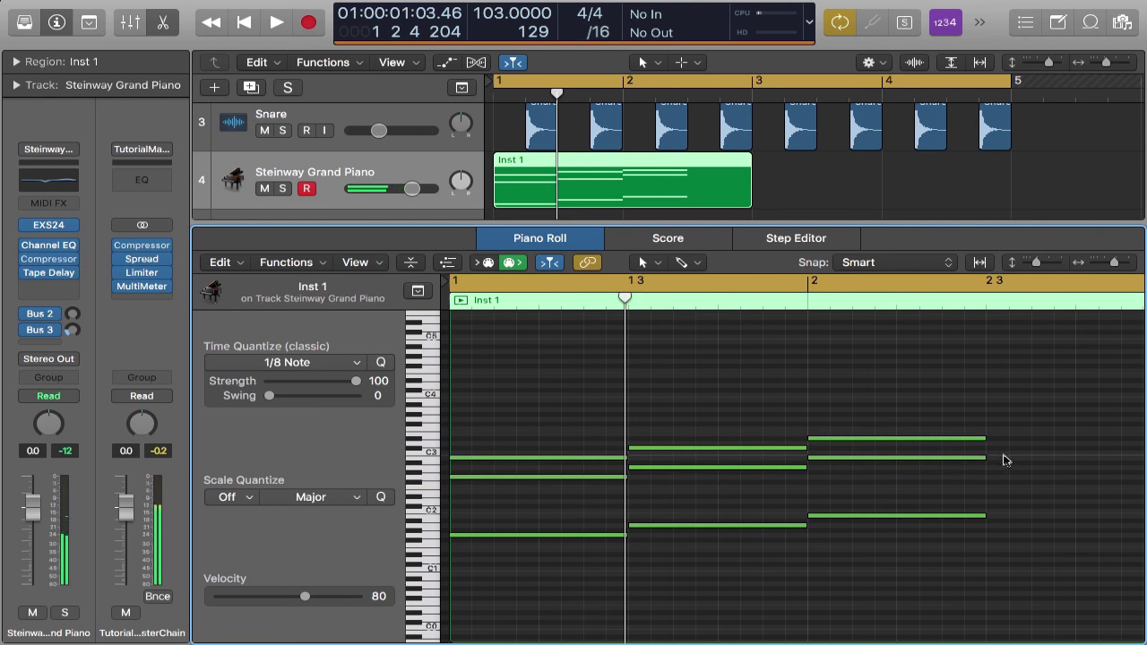
click(953, 439)
key(alt+Down)
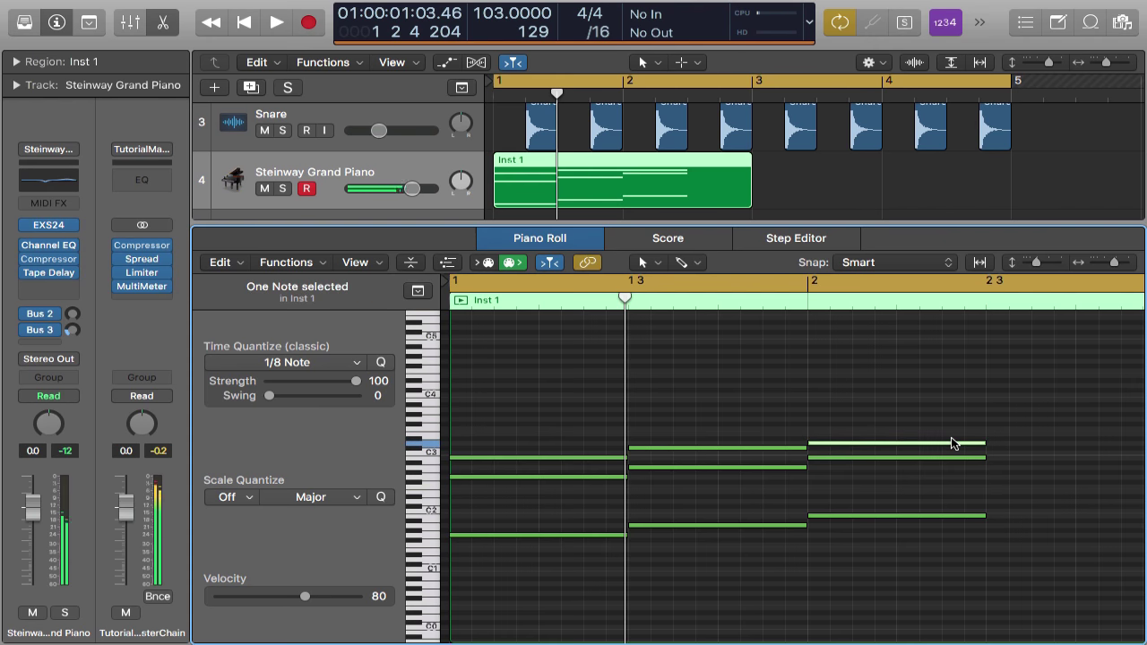
Audition the progression and extend the third chord's three notes to two and a half beats
key(space)
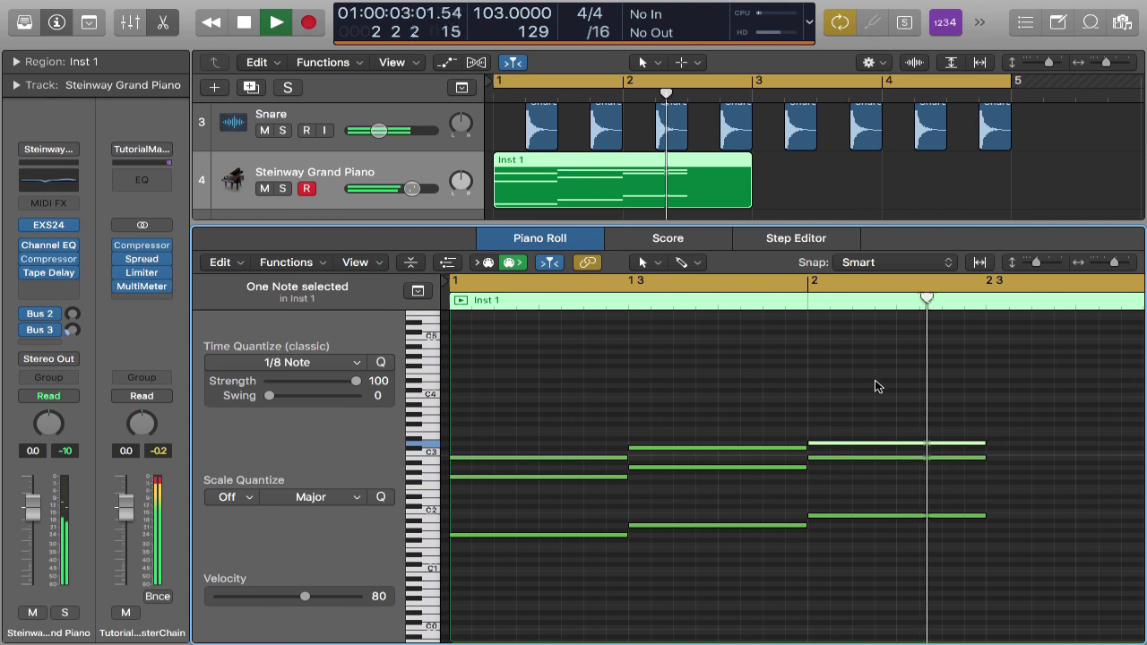
key(space)
scroll(937, 385, right, 5)
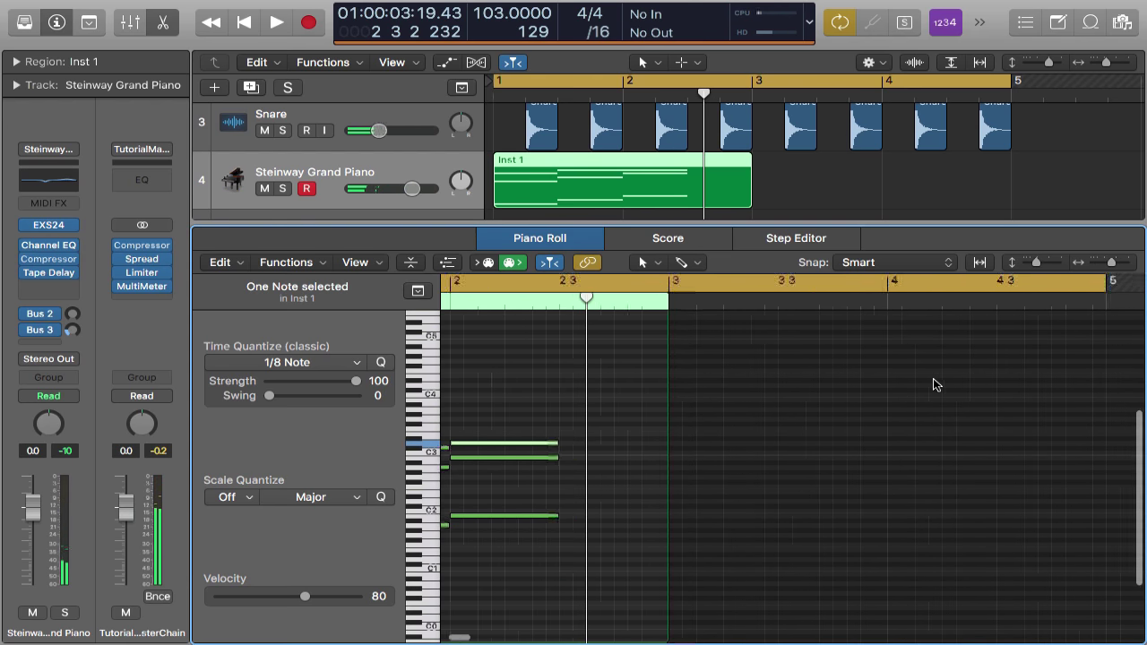
scroll(939, 387, left, 3)
drag(704, 394, 799, 518)
scroll(677, 482, down, 3)
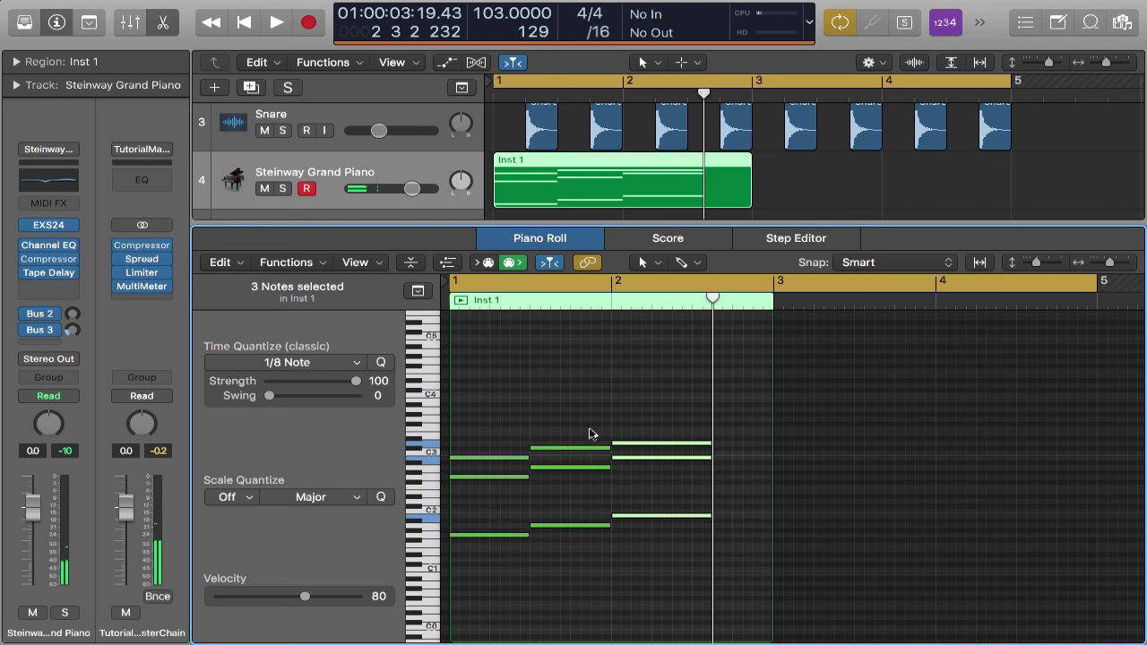
Copy the second chord to directly after the third so it ends at bar 3, and audition the progression
drag(565, 425, 559, 584)
drag(564, 531, 769, 532)
key(space)
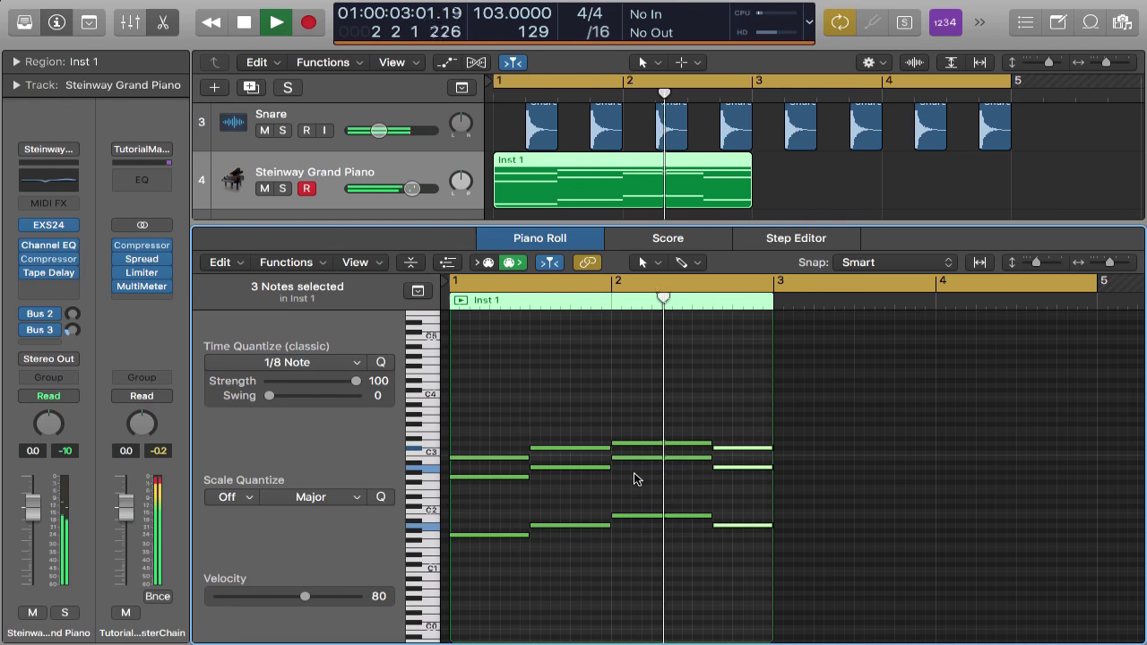
key(space)
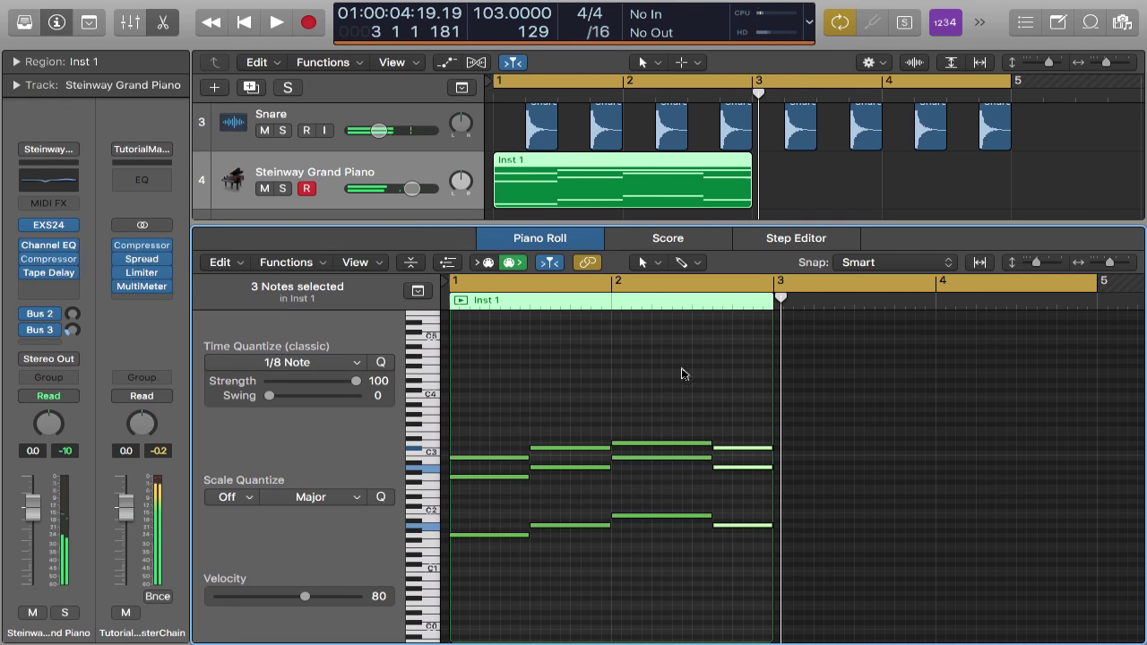
Add an A3 note above all four chords, lengthening the third one to 0 2 2 0, and audition the result
click(483, 460)
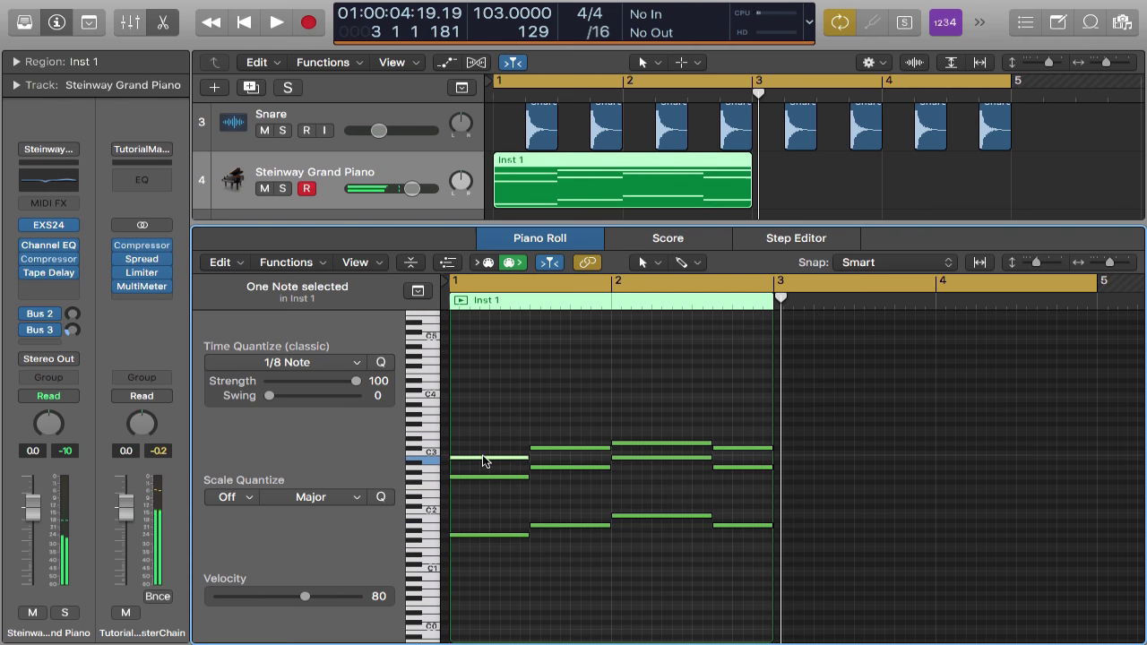
drag(483, 460, 483, 414)
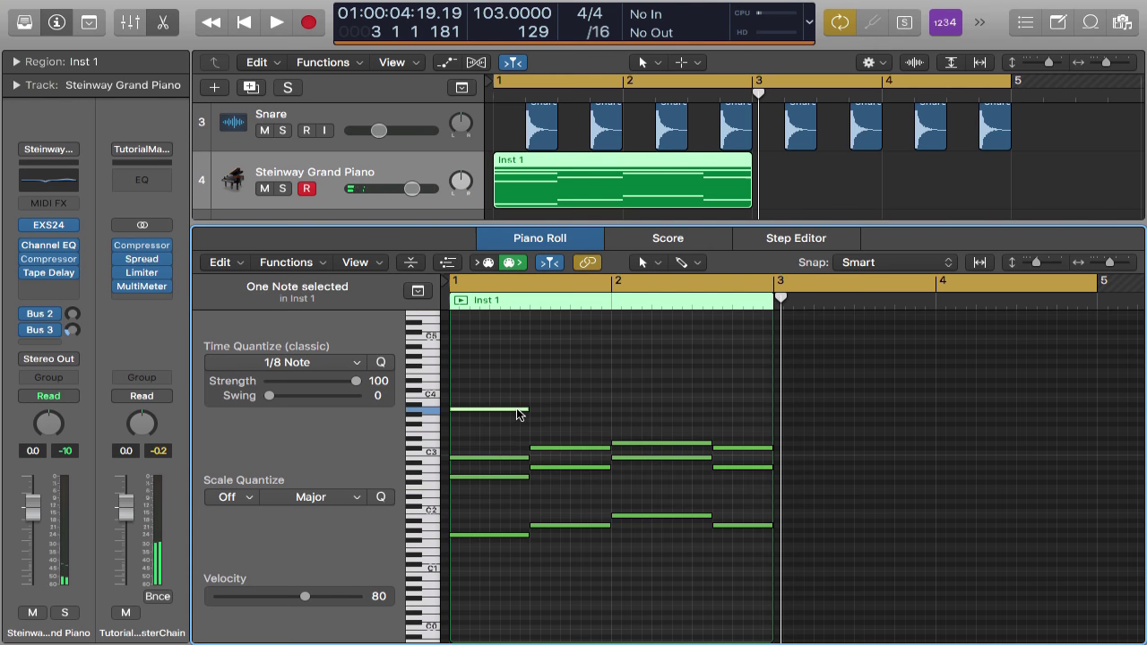
key(super+r)
key(super+r)
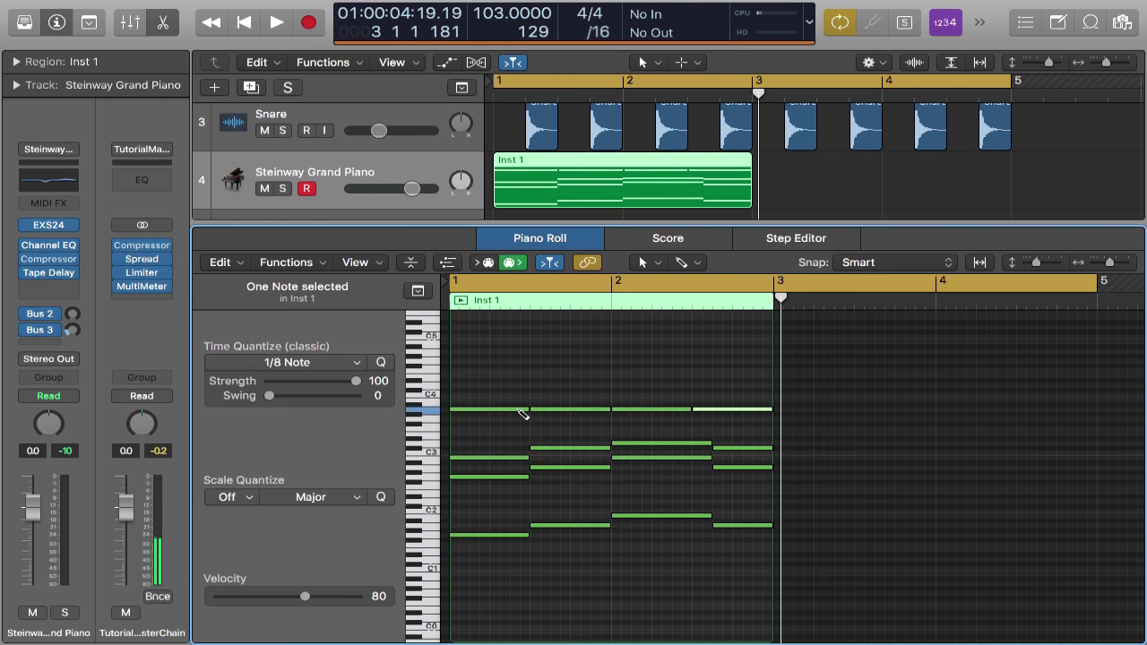
drag(690, 409, 711, 411)
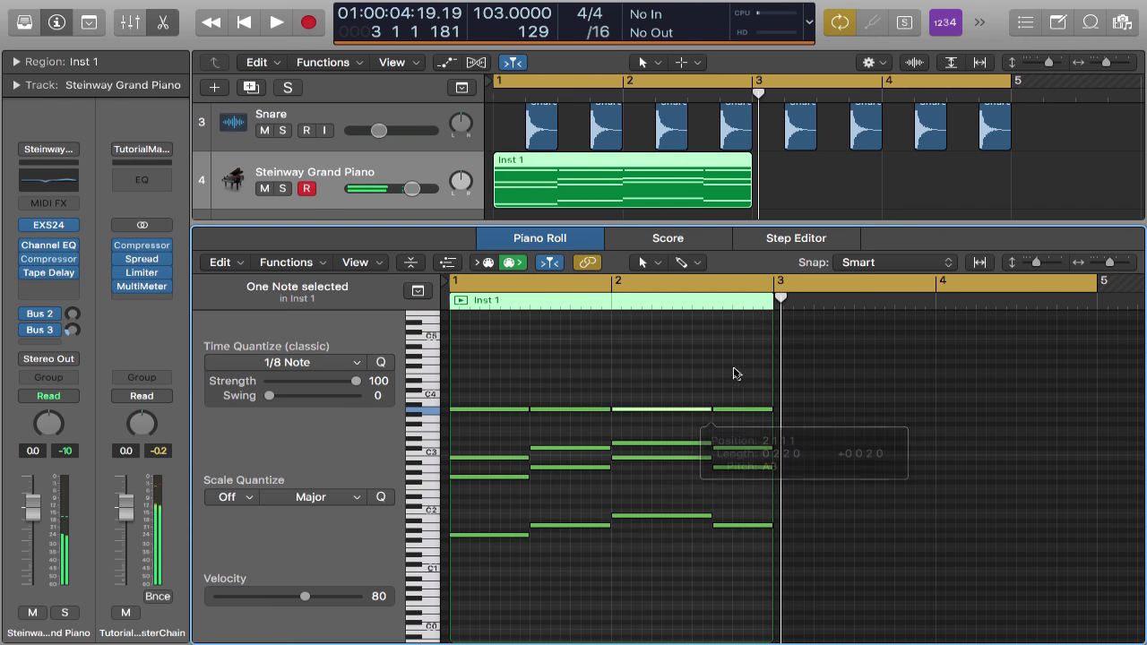
key(space)
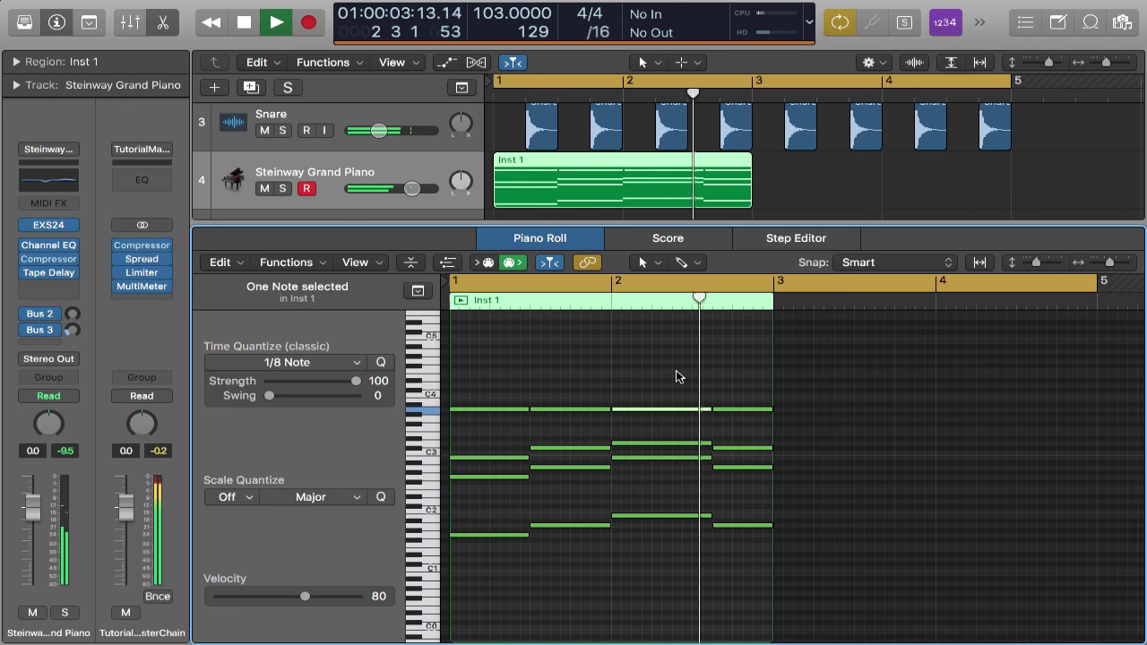
key(space)
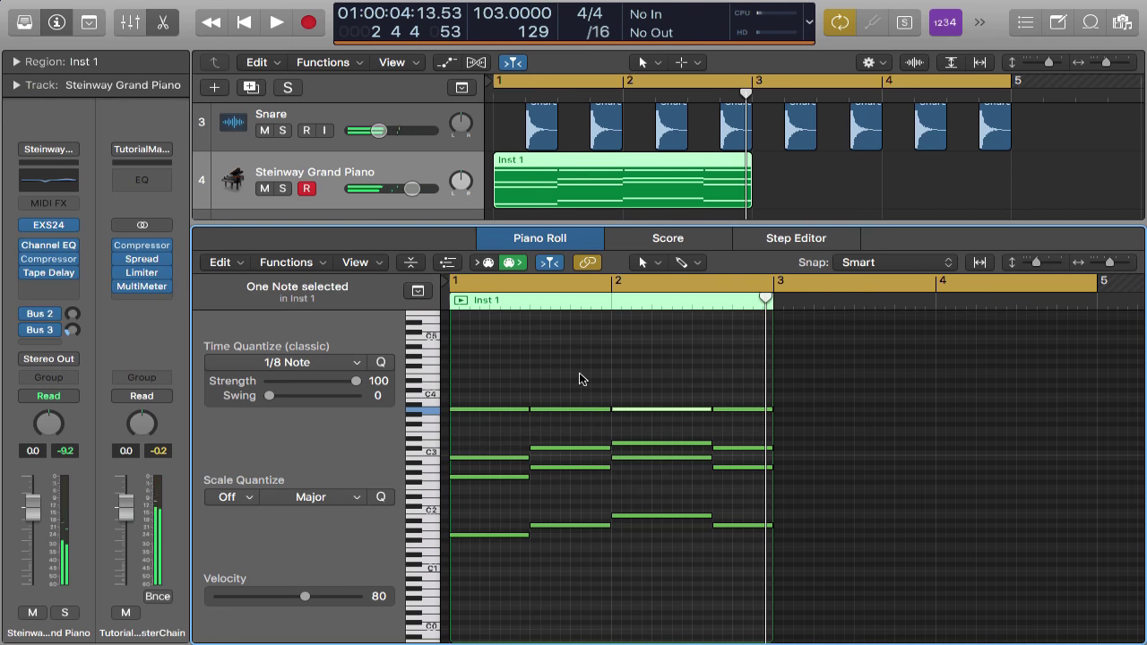
Select all the chord notes and apply the Fixed Note Length MIDI transform with a length of 0 0 2 0
key(super+Left)
key(super+Left)
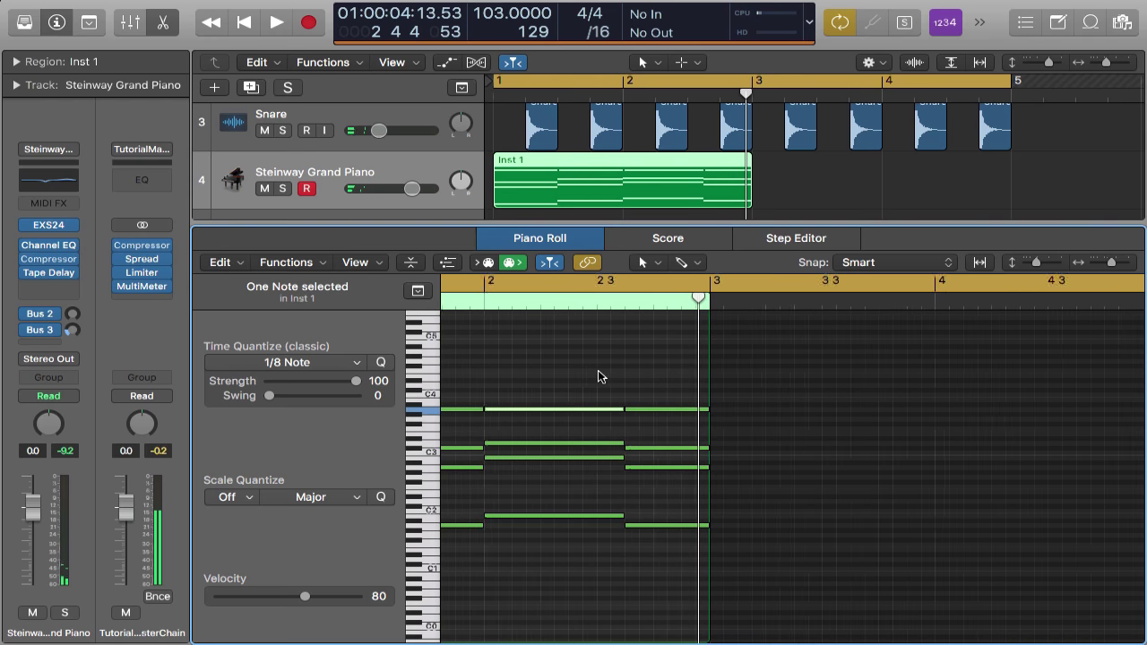
key(super+Right)
key(super+Right)
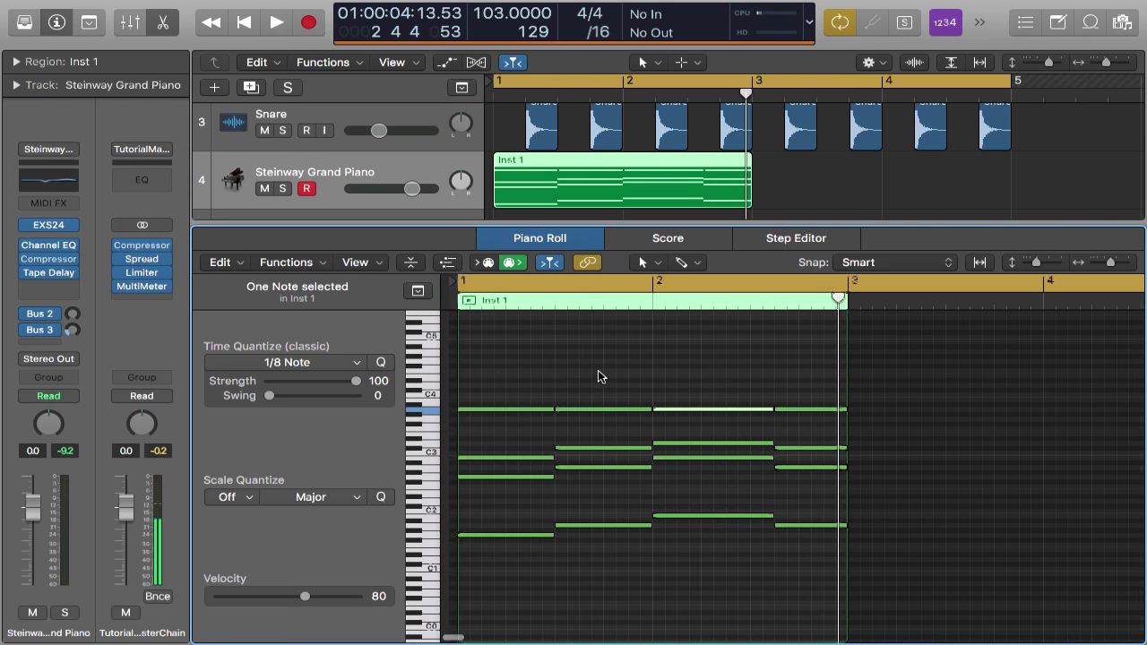
drag(521, 374, 819, 595)
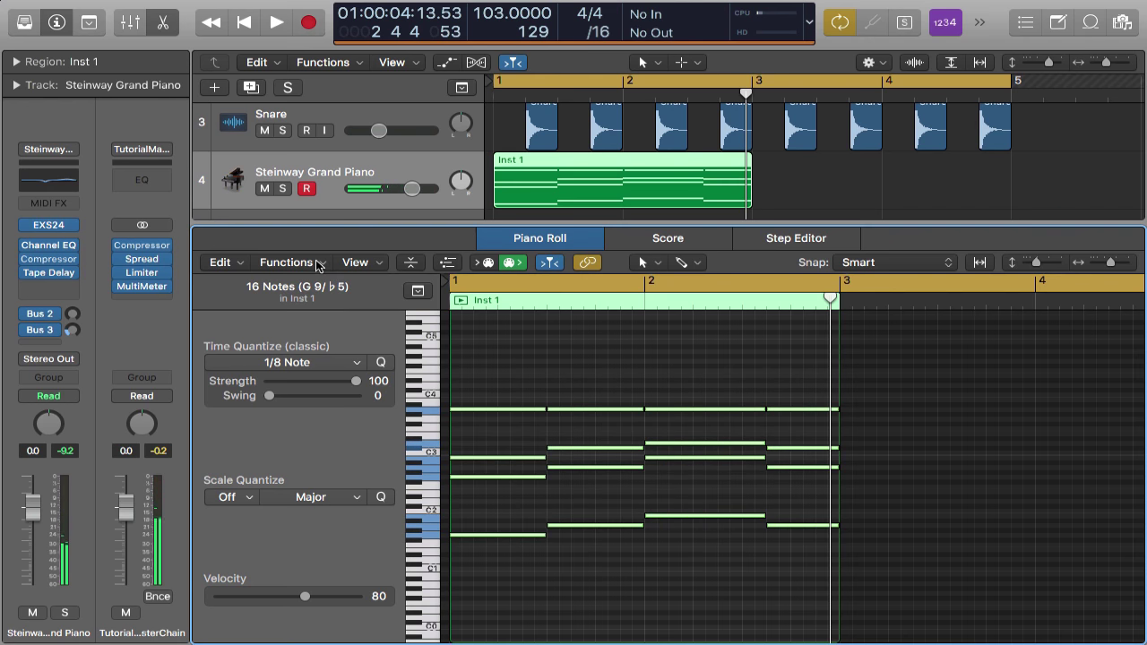
click(286, 261)
mouse_move(468, 411)
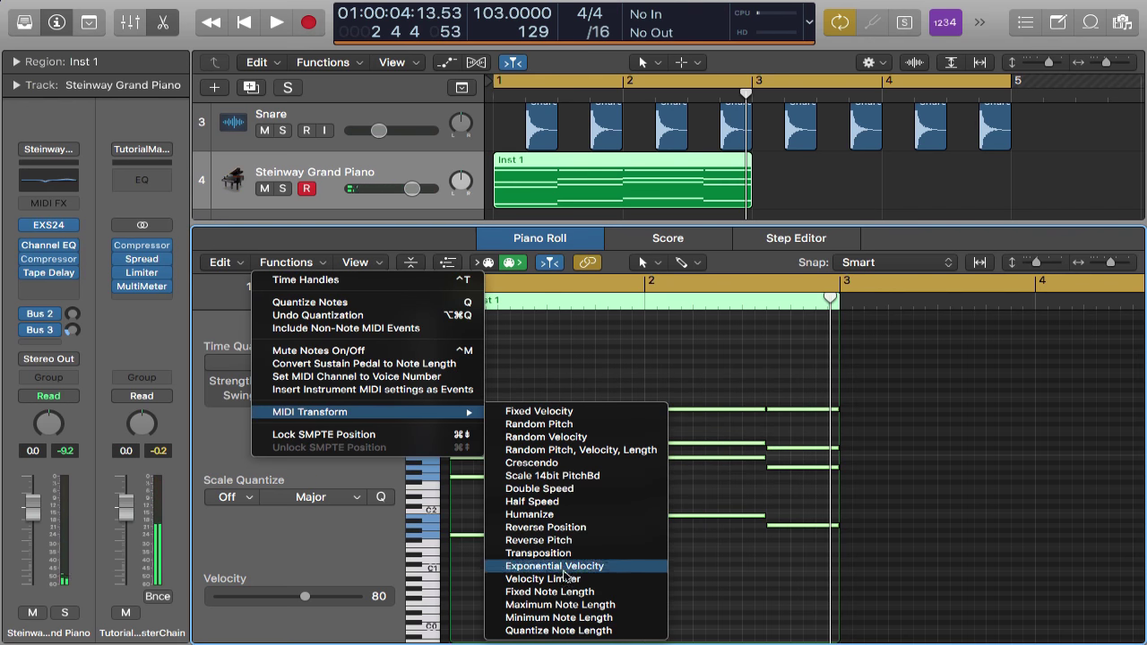
click(554, 591)
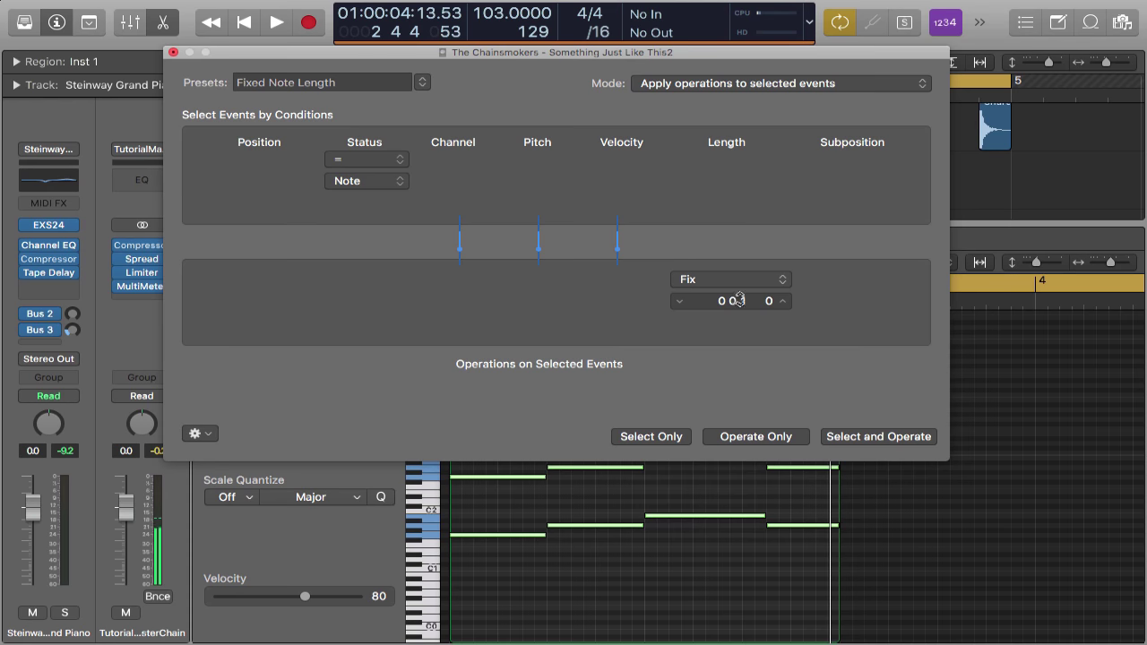
click(883, 438)
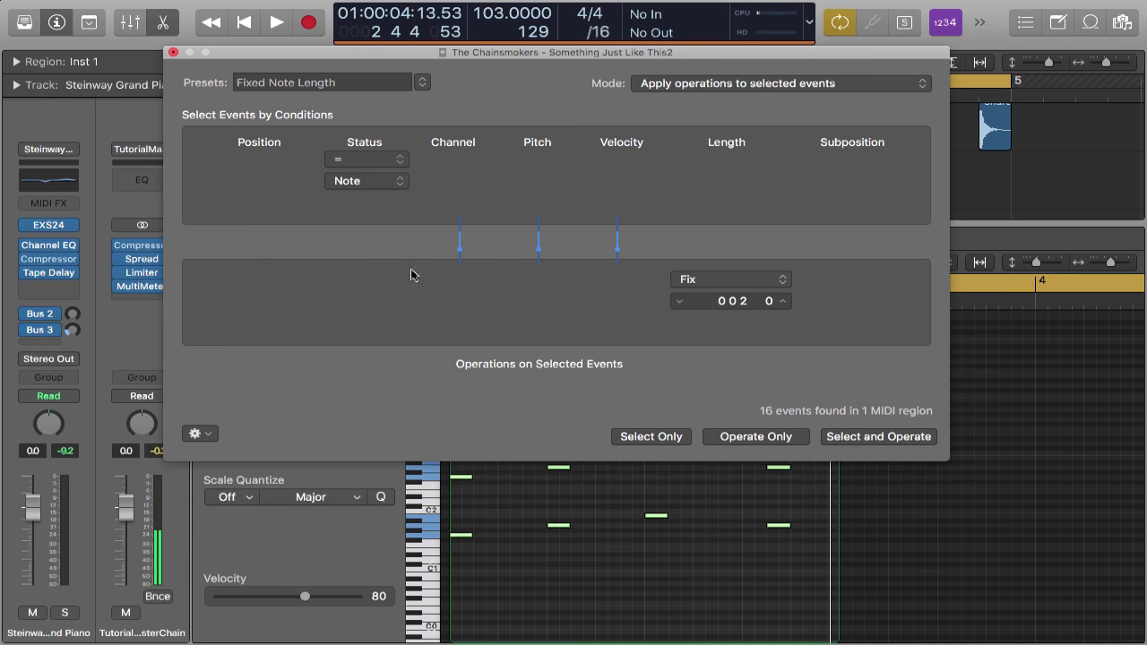
click(174, 54)
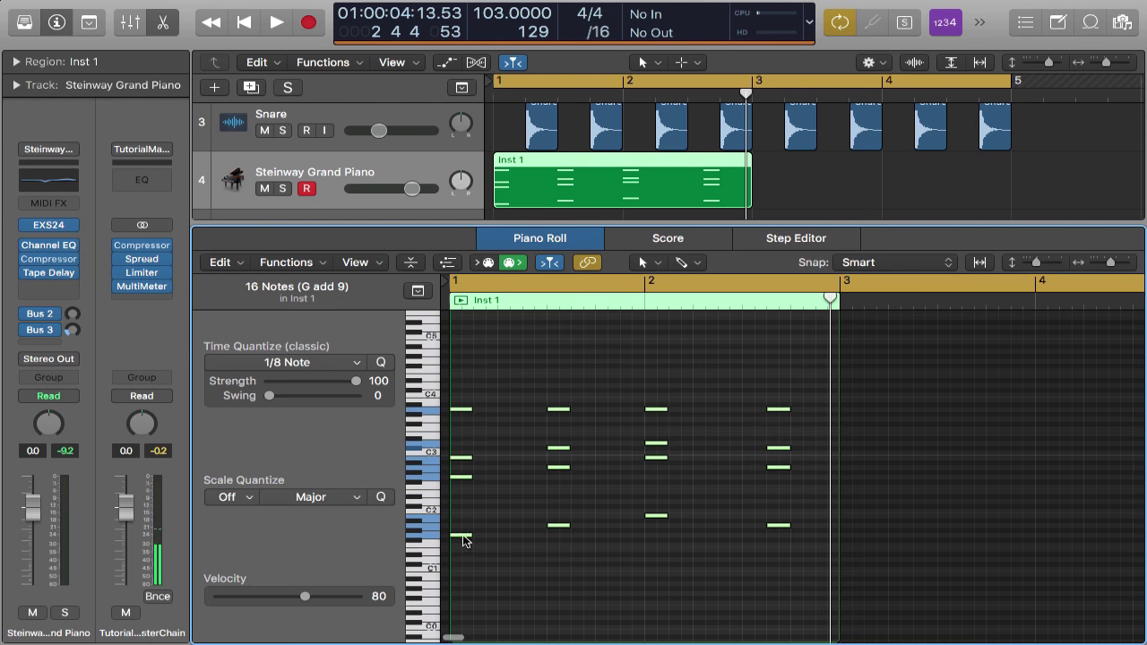
Copy all the short chords one beat ahead and again half a beat after that, and audition the rhythm
scroll(465, 538, up, 5)
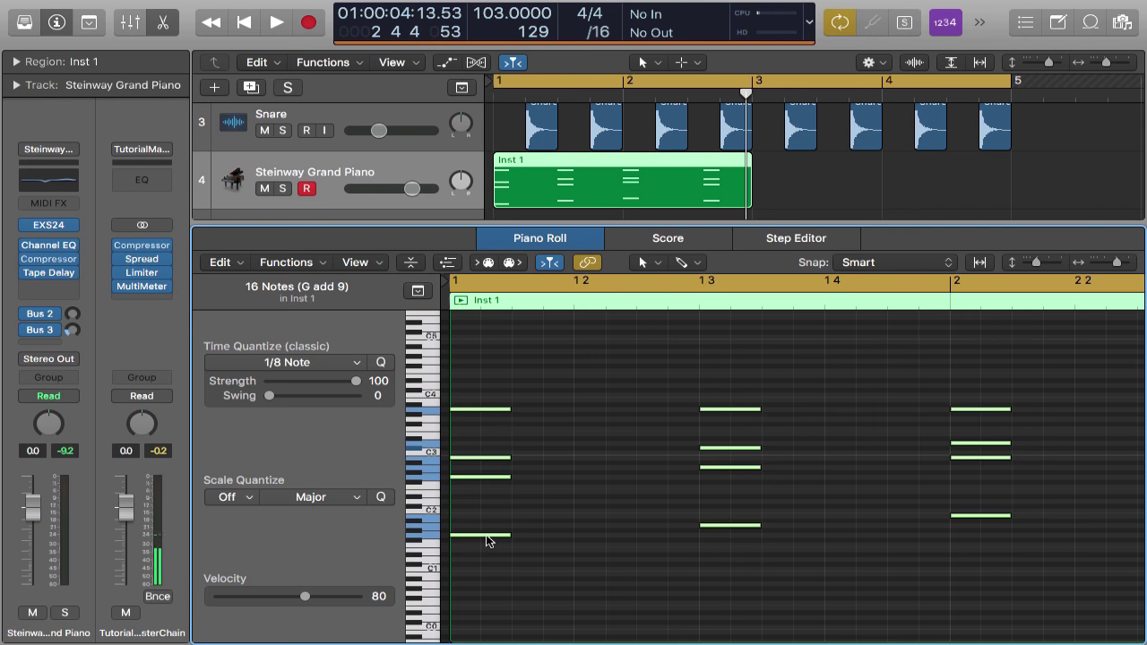
drag(488, 538, 672, 540)
drag(672, 535, 730, 537)
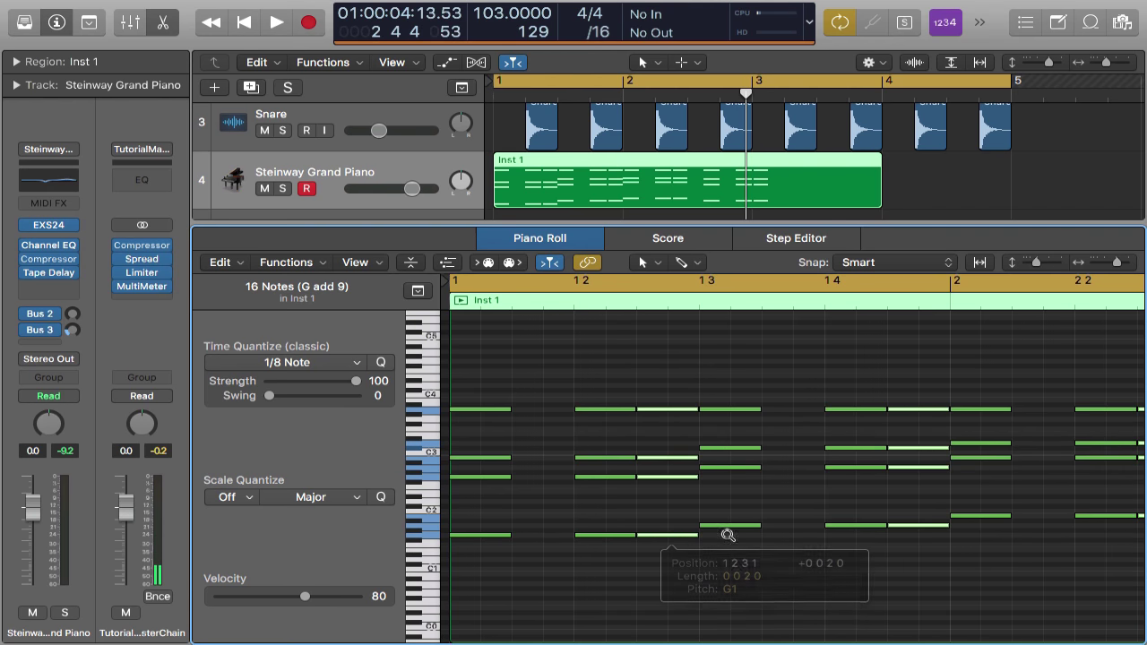
key(z)
key(space)
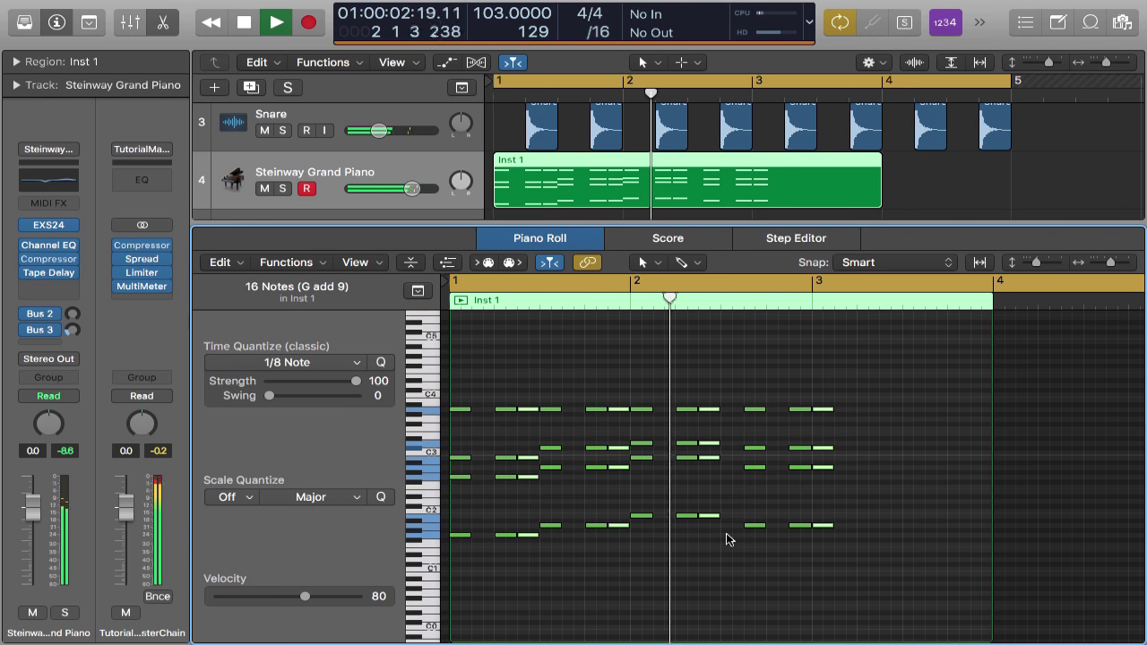
Delete the chord that falls after bar 3 and extend the piano region to bar 5
drag(860, 399, 863, 545)
key(Delete)
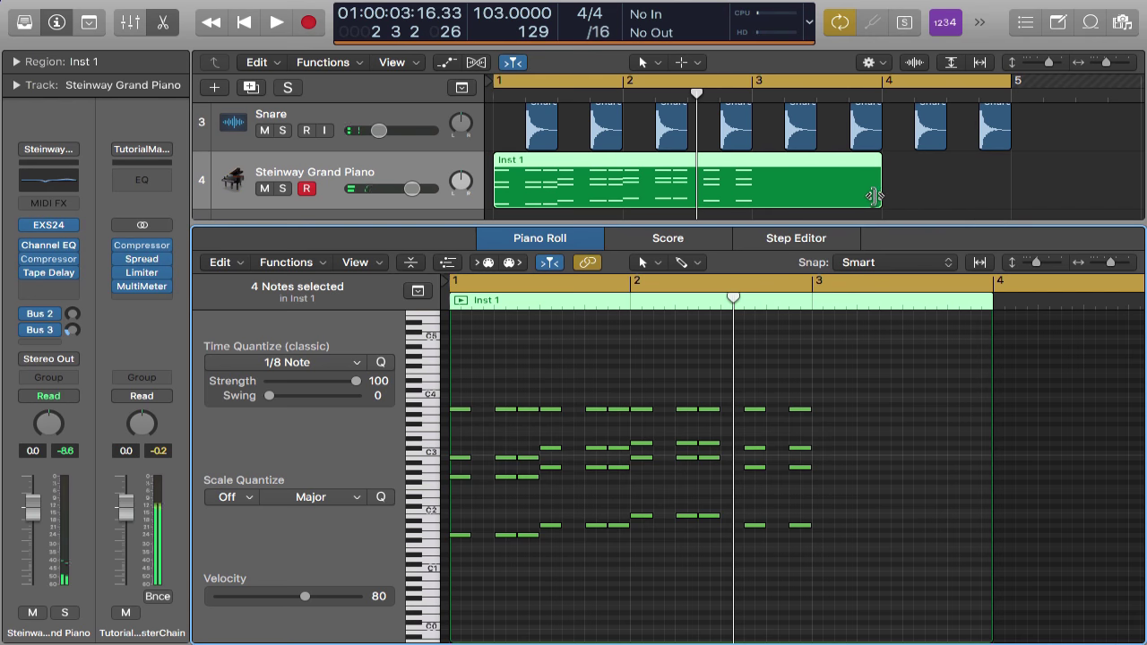
drag(881, 197, 1013, 202)
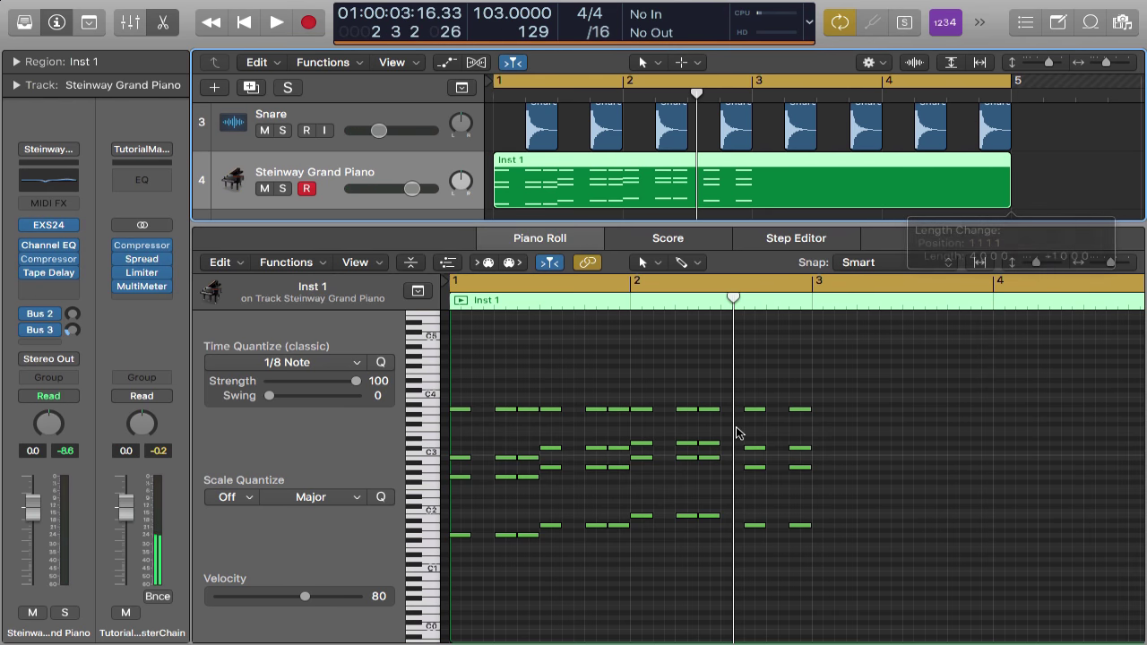
Fill the chord gaps at beats 2 3 and 2 4, repeat the two-bar pattern from bar 3, and play it back
drag(711, 402, 778, 533)
click(772, 580)
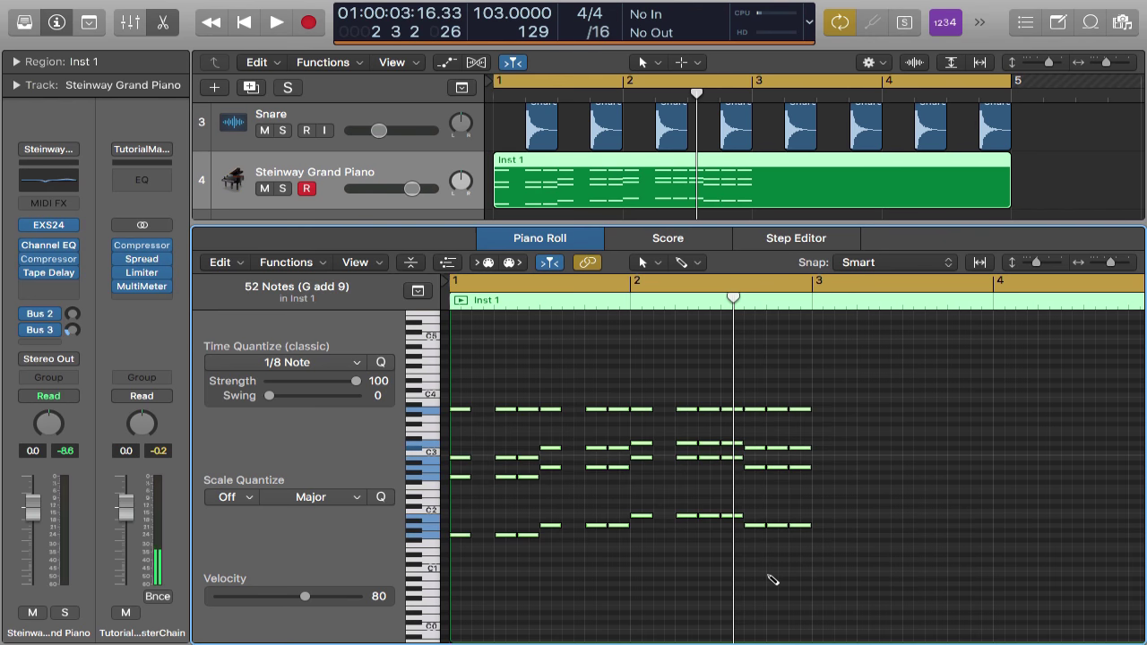
key(space)
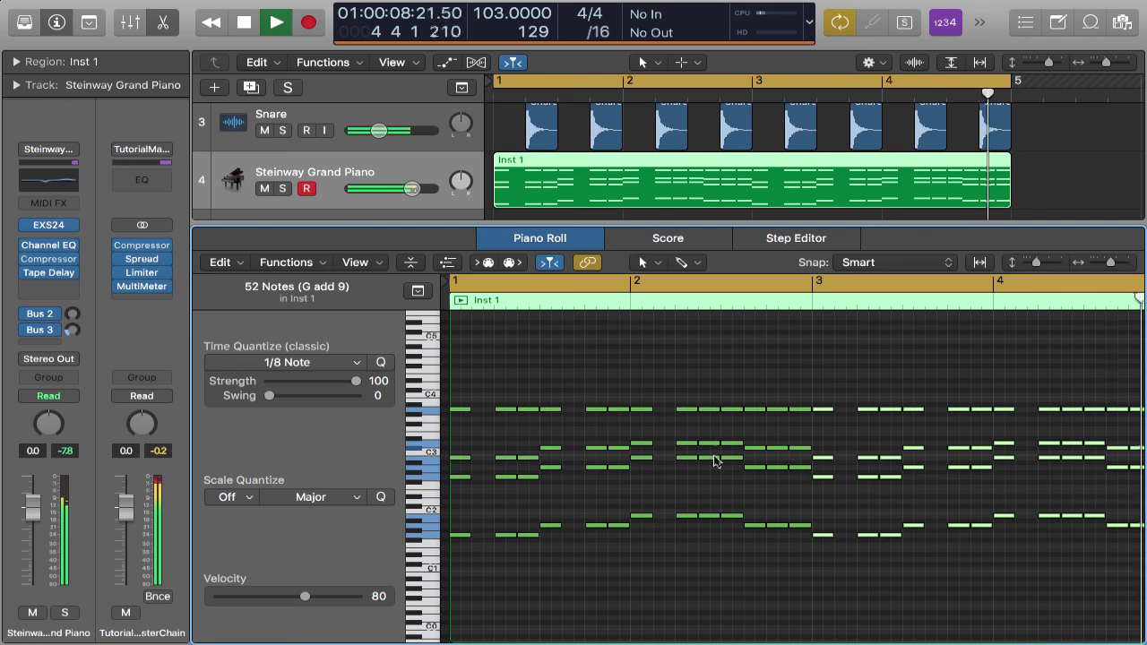
key(space)
key(p)
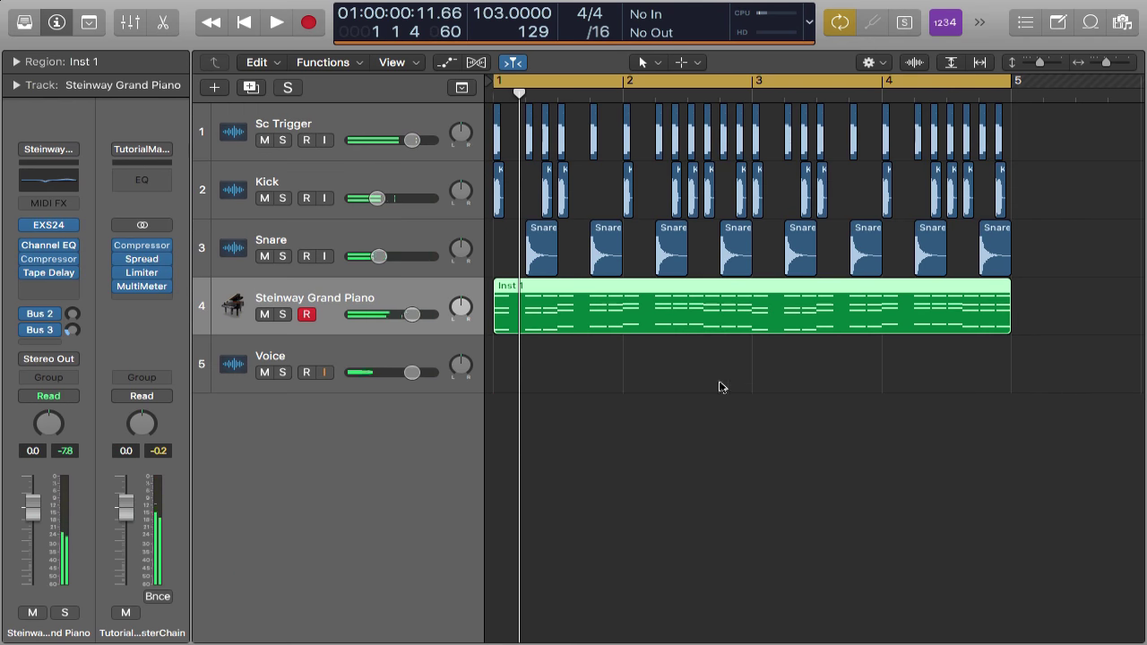
Reset the piano track's channel strip and load Massive as its instrument
click(24, 24)
click(31, 23)
click(60, 155)
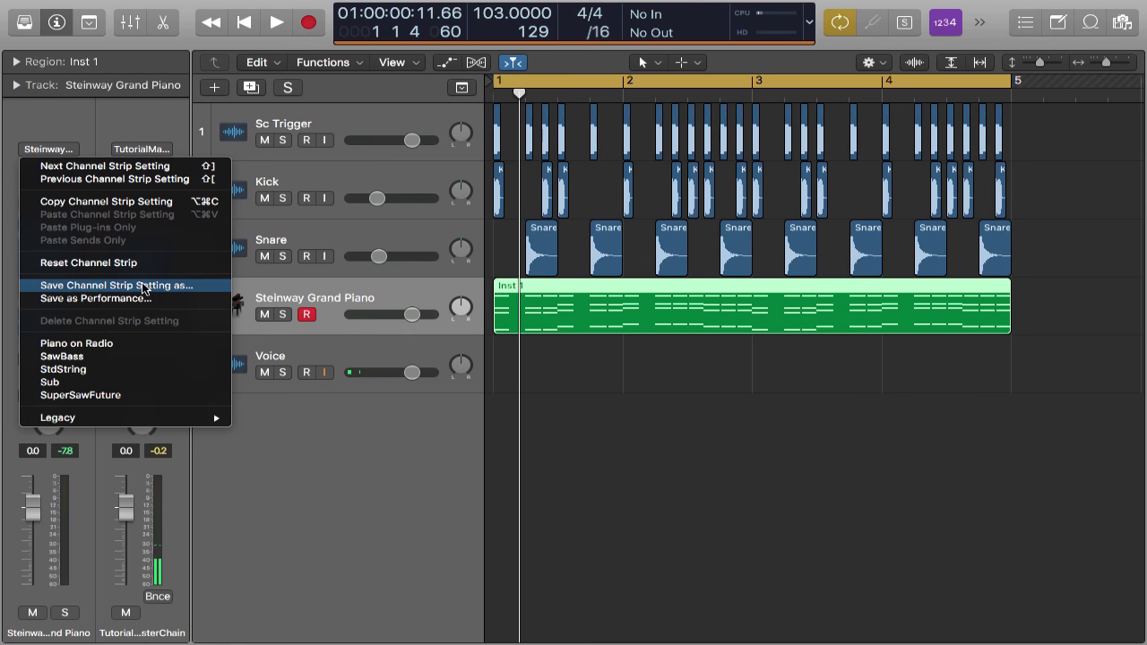
click(142, 264)
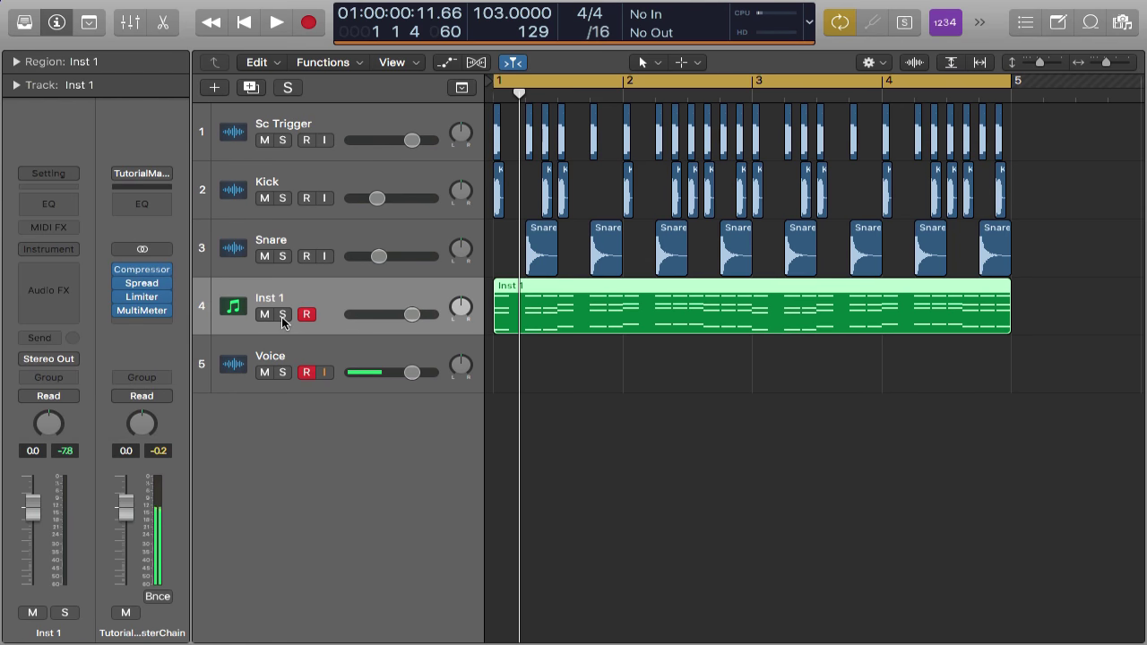
click(59, 250)
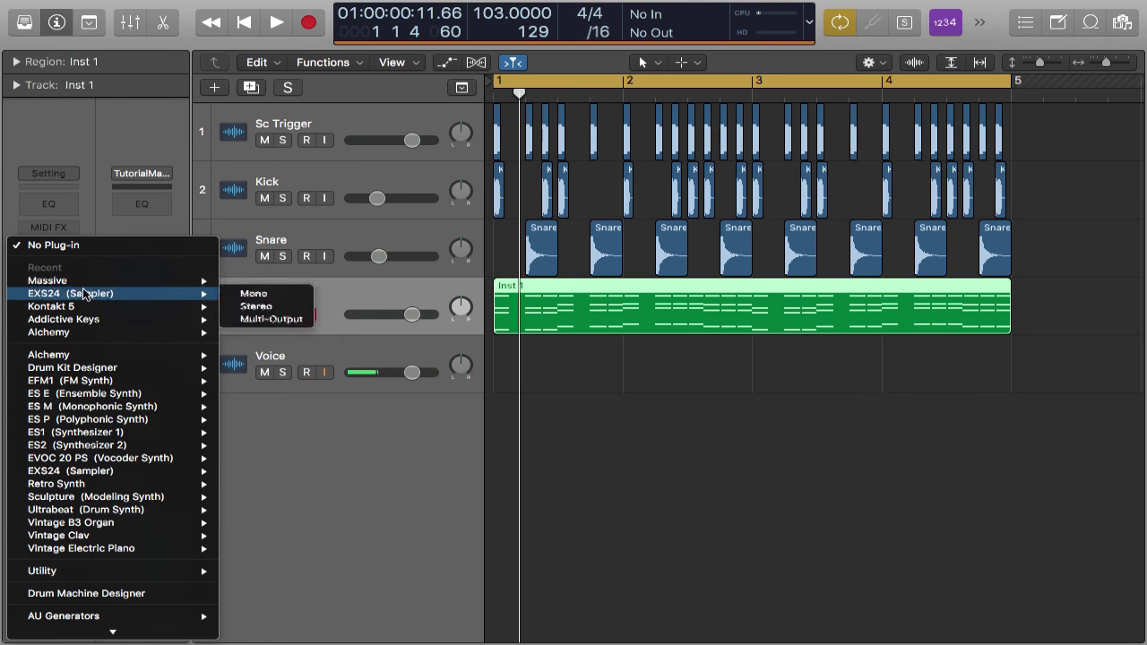
click(84, 284)
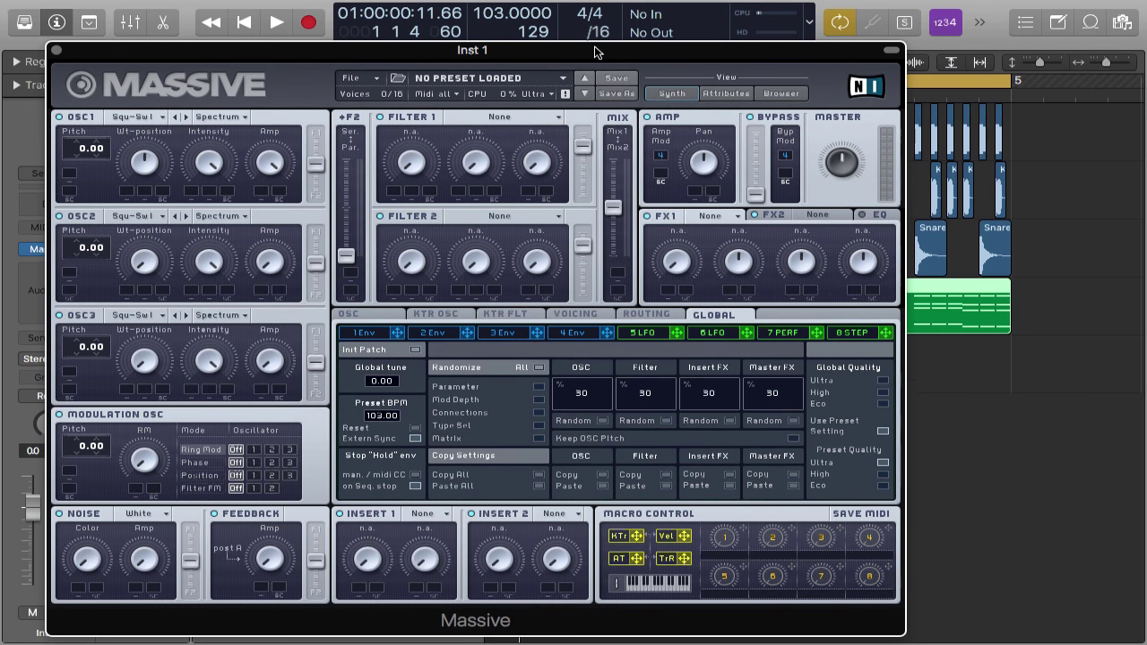
Move the Massive window clear of the channel strip and create a new sound in it
drag(606, 51, 724, 15)
click(486, 44)
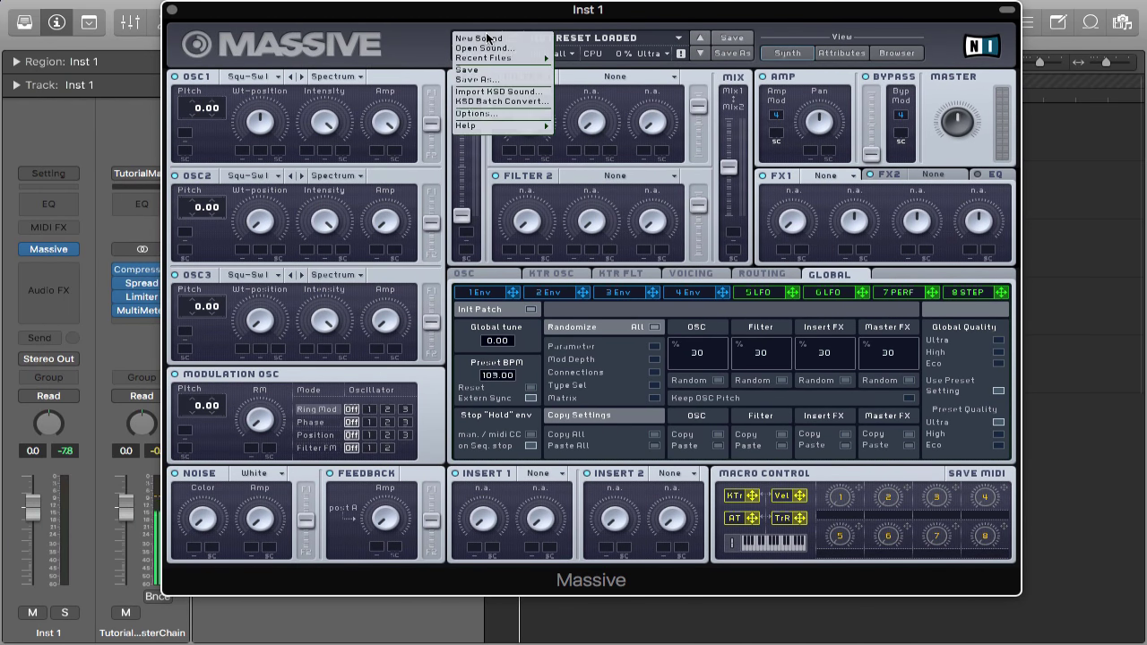
click(493, 42)
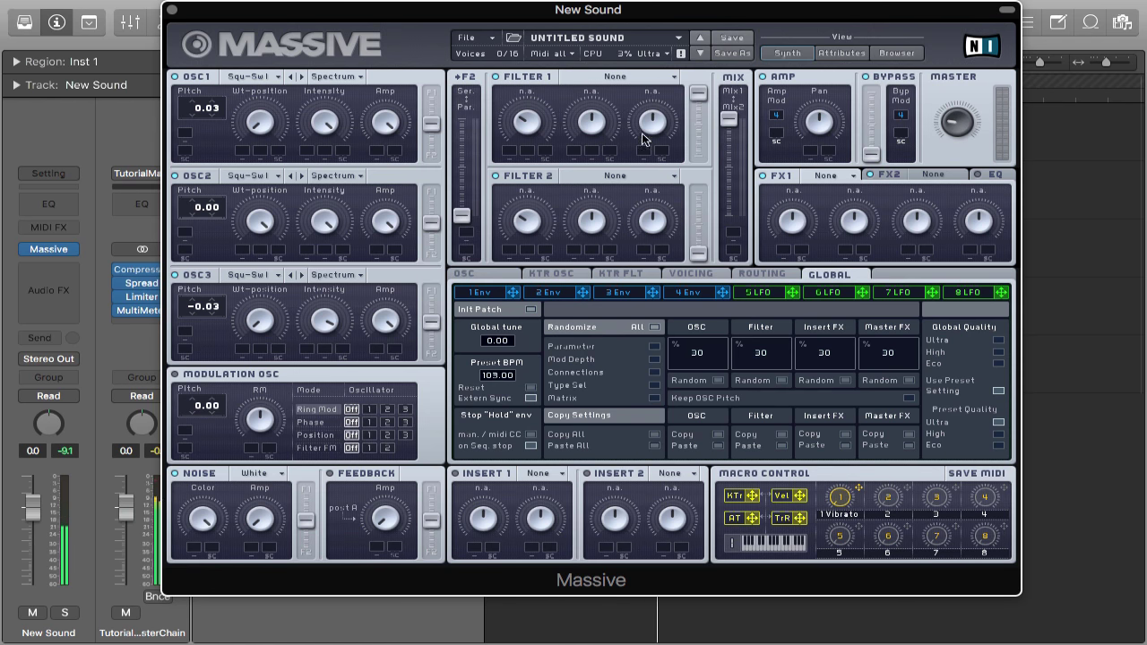
Set oscillator 2's pitch to 12.00 and enable Massive's EQ with the High Shelf raised
drag(200, 211, 201, 195)
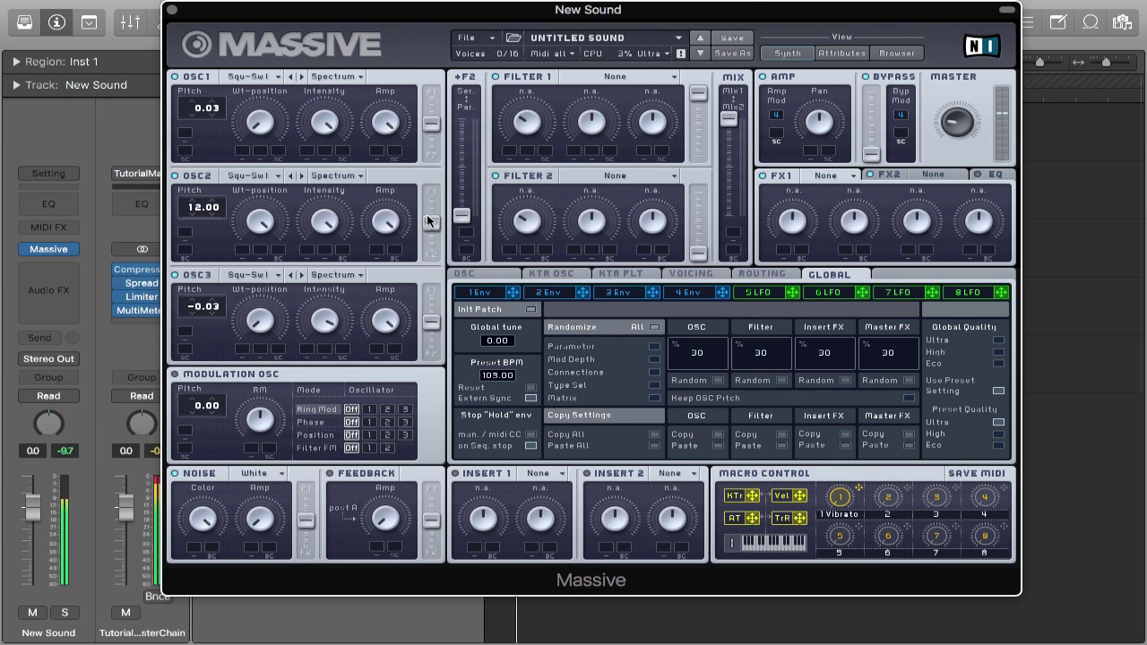
click(993, 177)
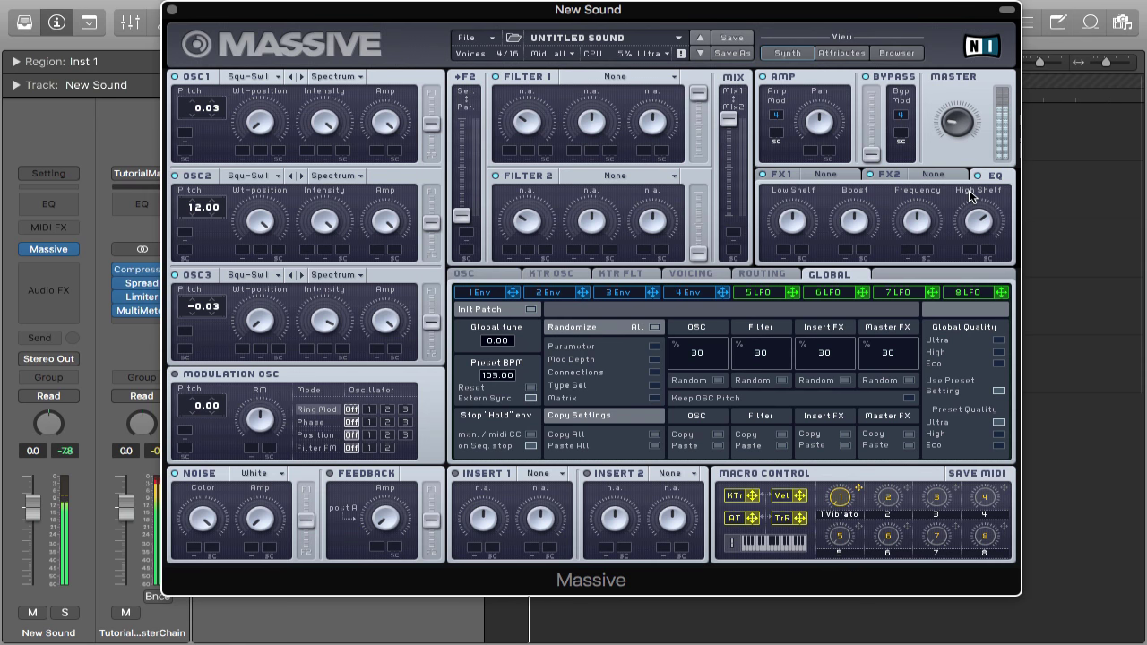
Set the voicing to 64 maximum voices with a unison of 6, and enable the Pitch Cutoff and Pan Position spreads
click(686, 275)
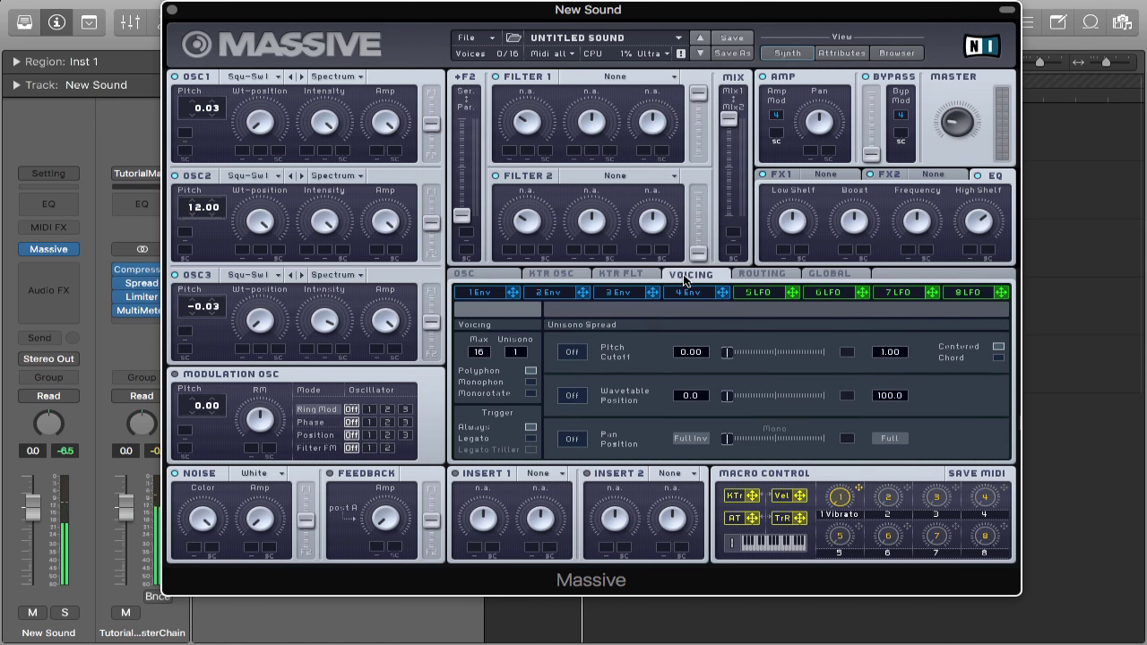
drag(518, 360, 525, 349)
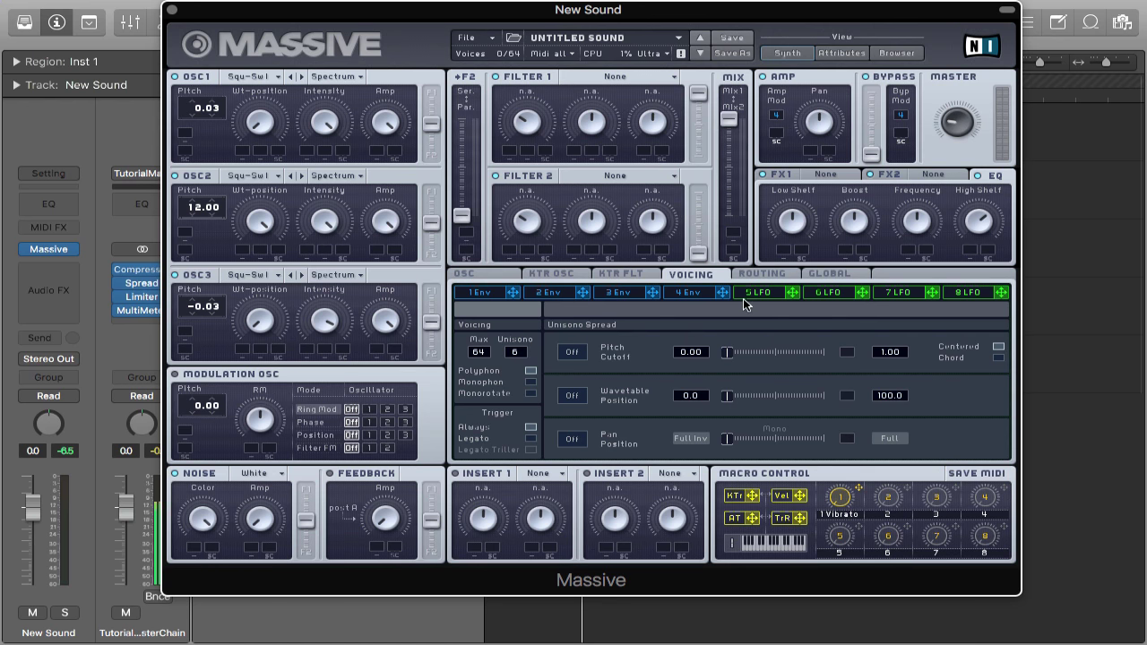
click(573, 354)
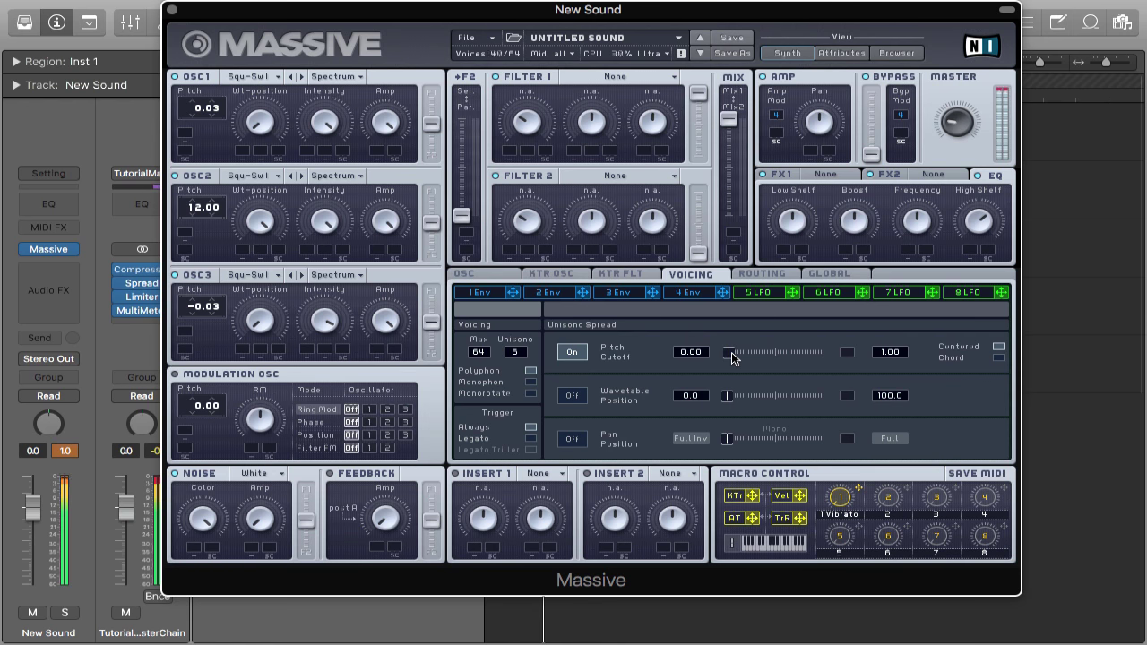
click(573, 441)
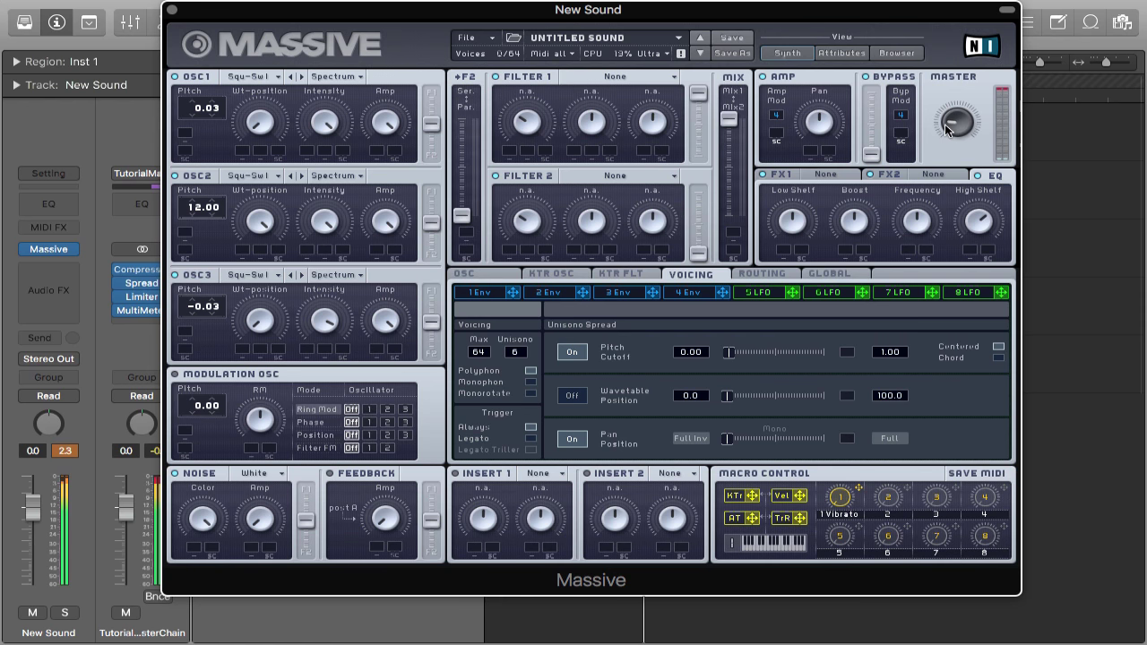
Load the Dimension Expander as the first effect and lower its Dry/Wet and Size
click(849, 177)
click(862, 312)
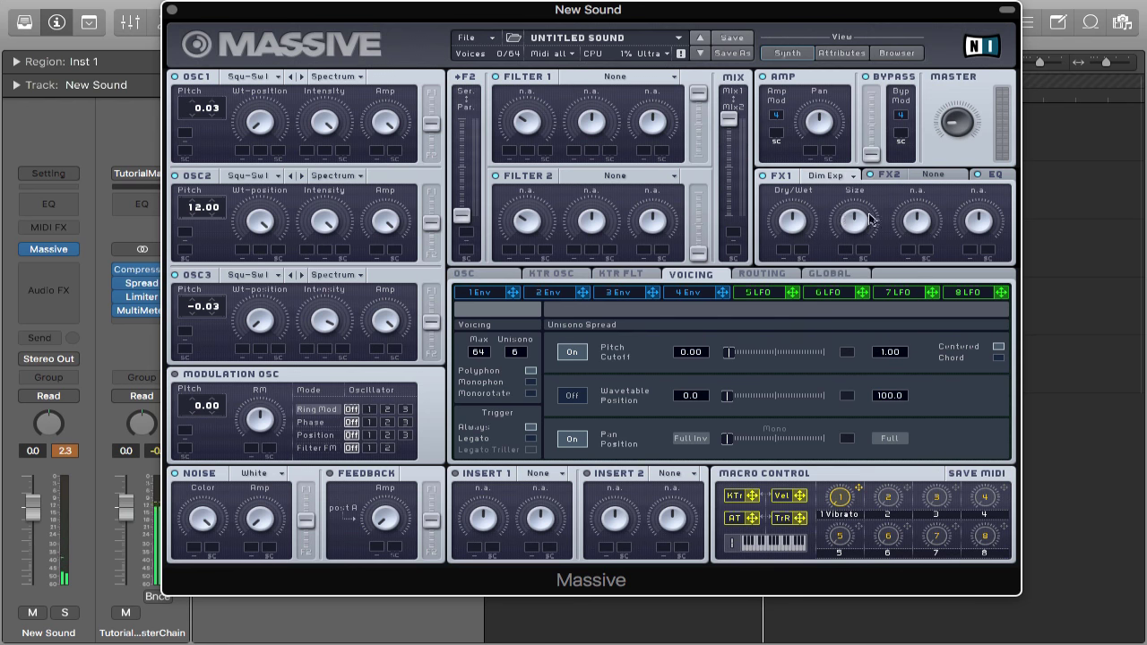
drag(857, 223, 859, 289)
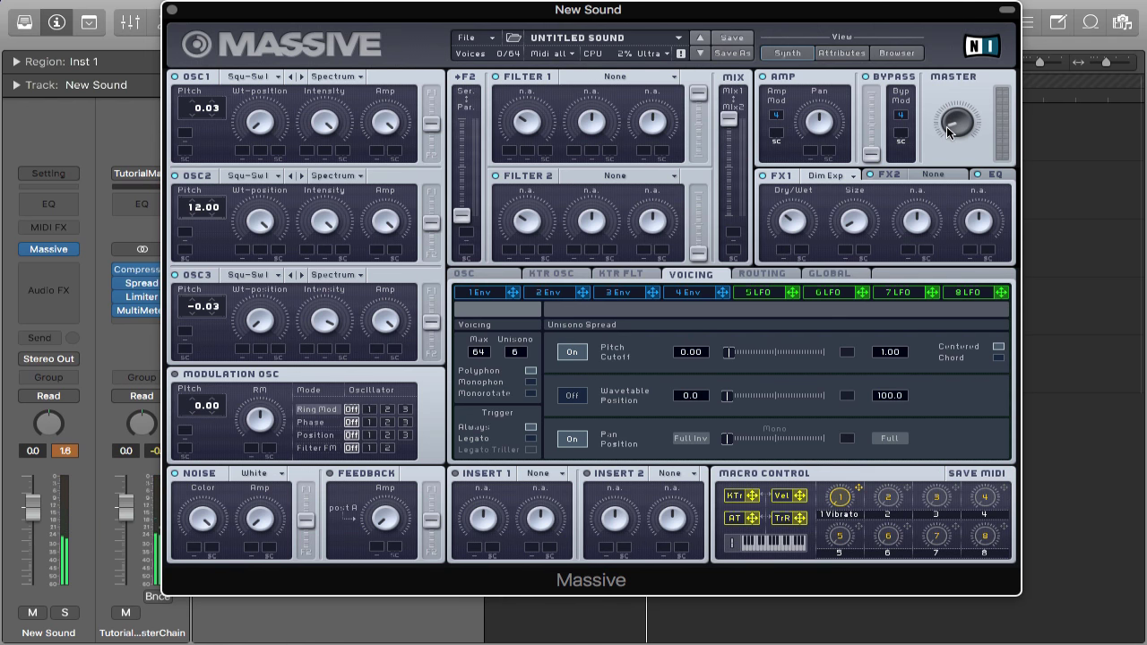
Load Reverb as the second effect with Color at maximum, Density raised and Dry/Wet reduced
click(889, 175)
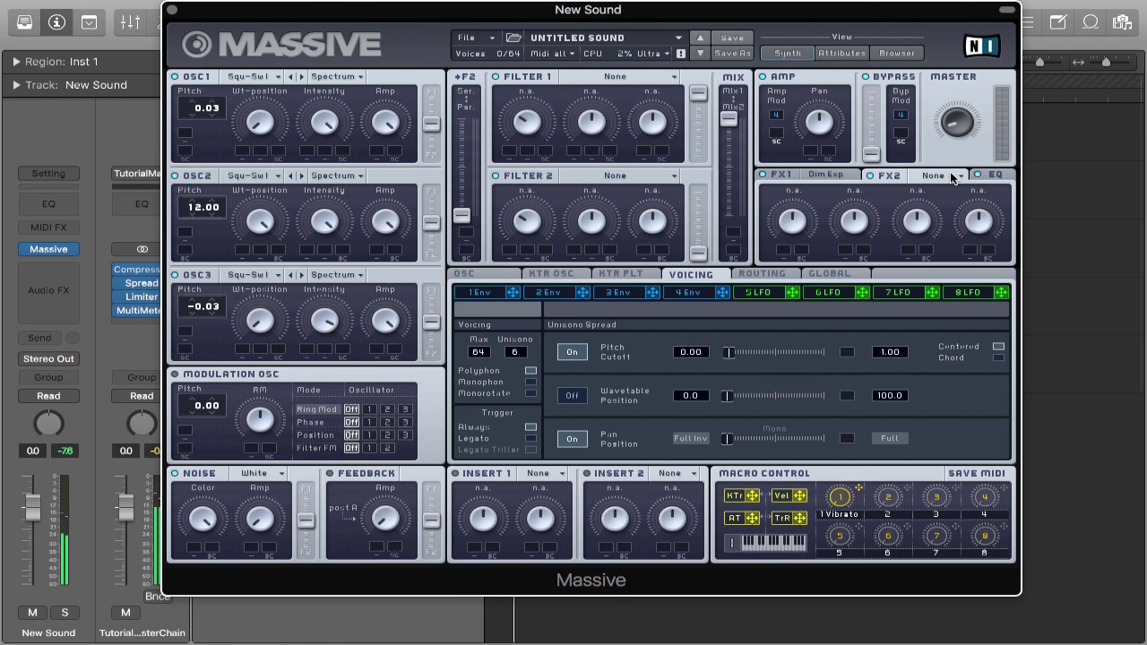
click(961, 175)
click(947, 195)
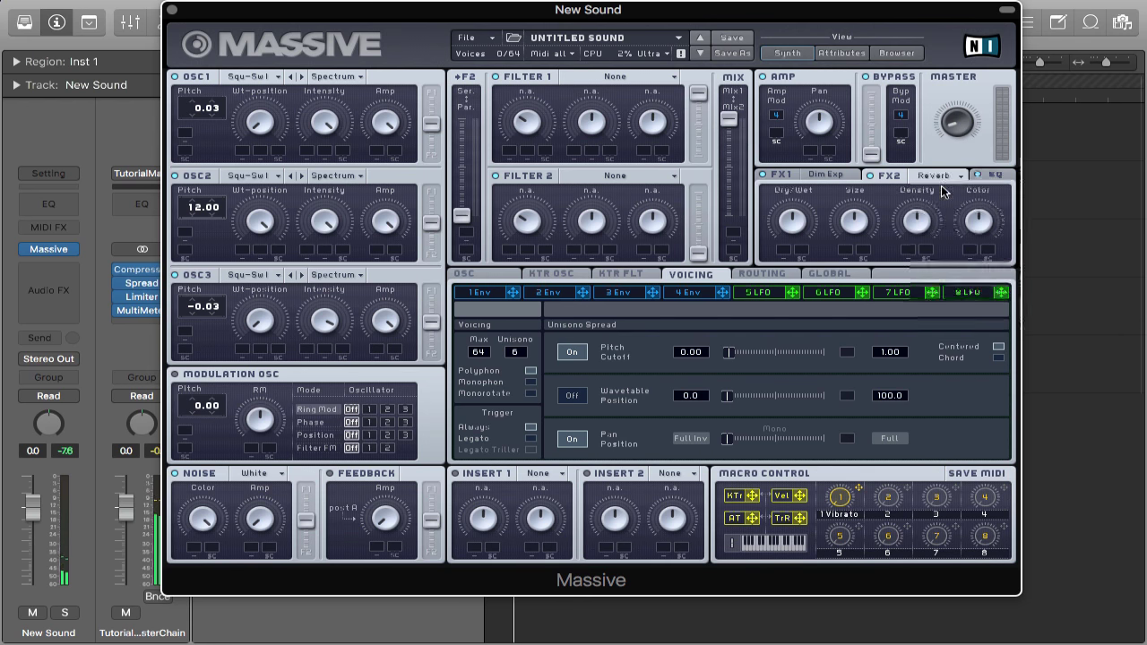
drag(976, 224, 973, 22)
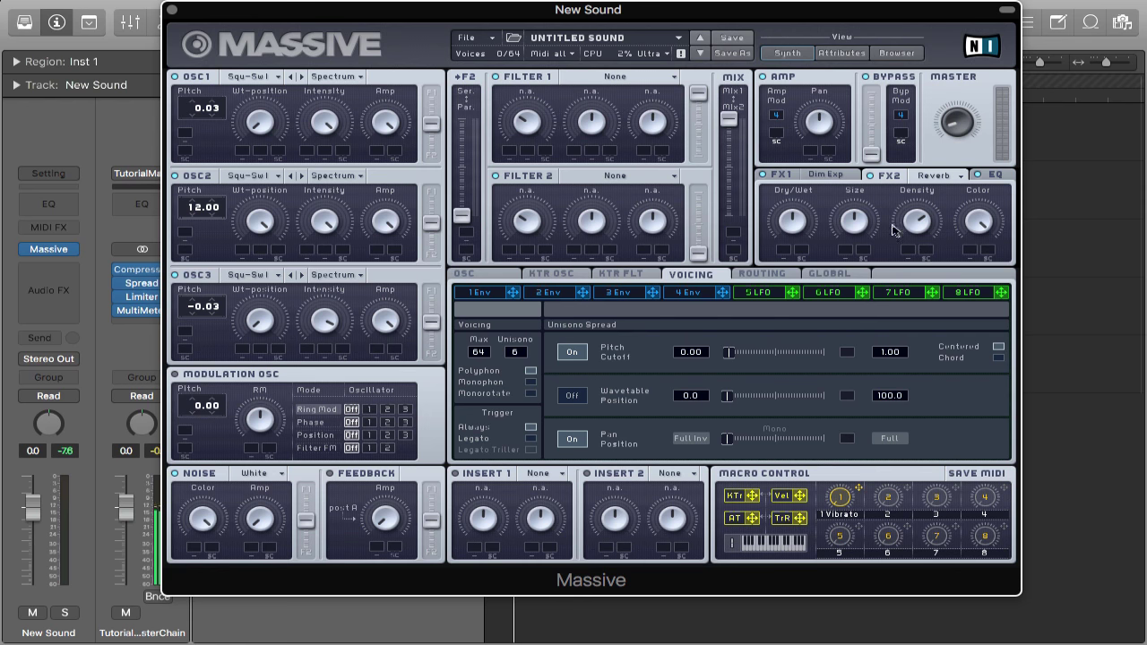
drag(800, 227, 801, 267)
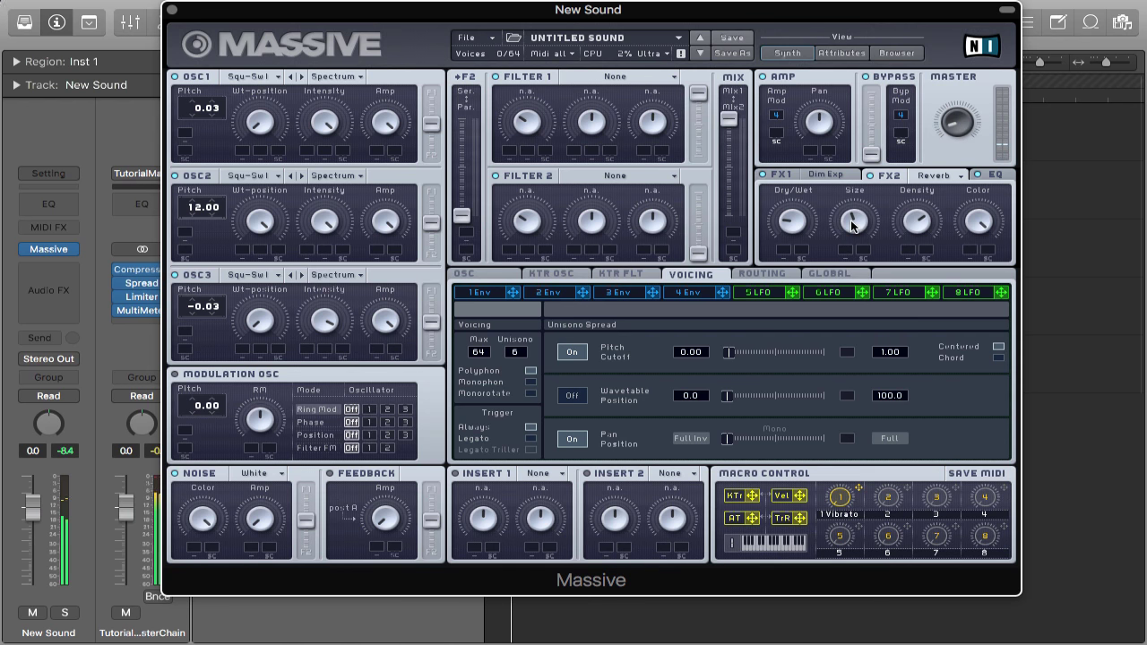
Shorten all the chord notes in the New Sound region slightly and play the loop back
click(171, 10)
double_click(619, 304)
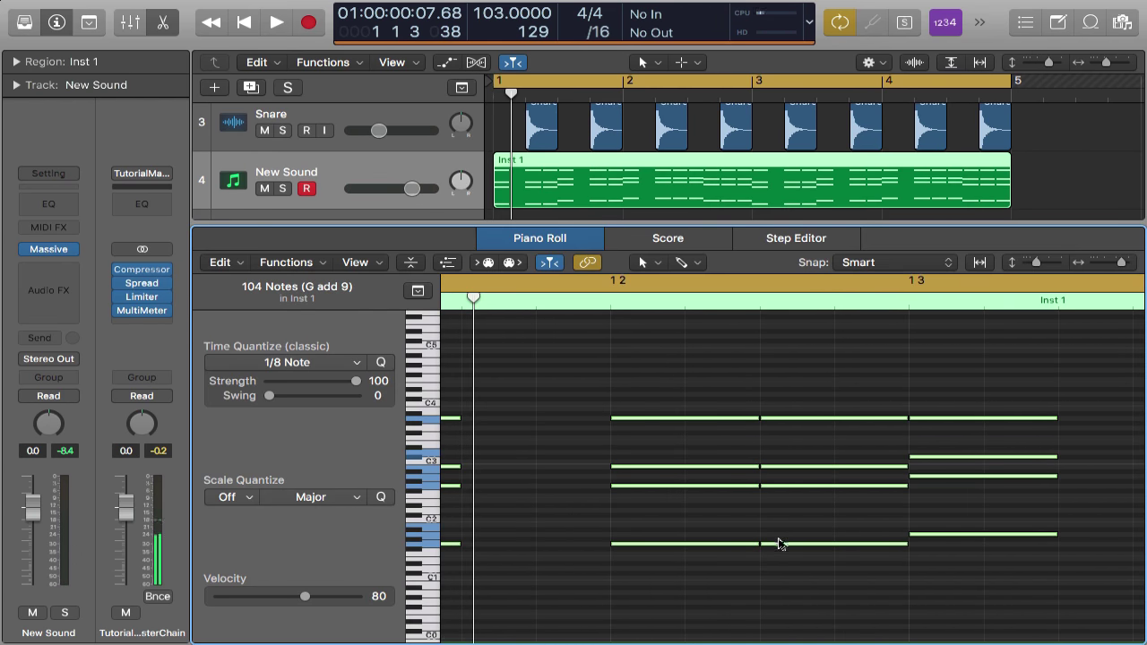
drag(754, 544, 730, 547)
key(space)
key(p)
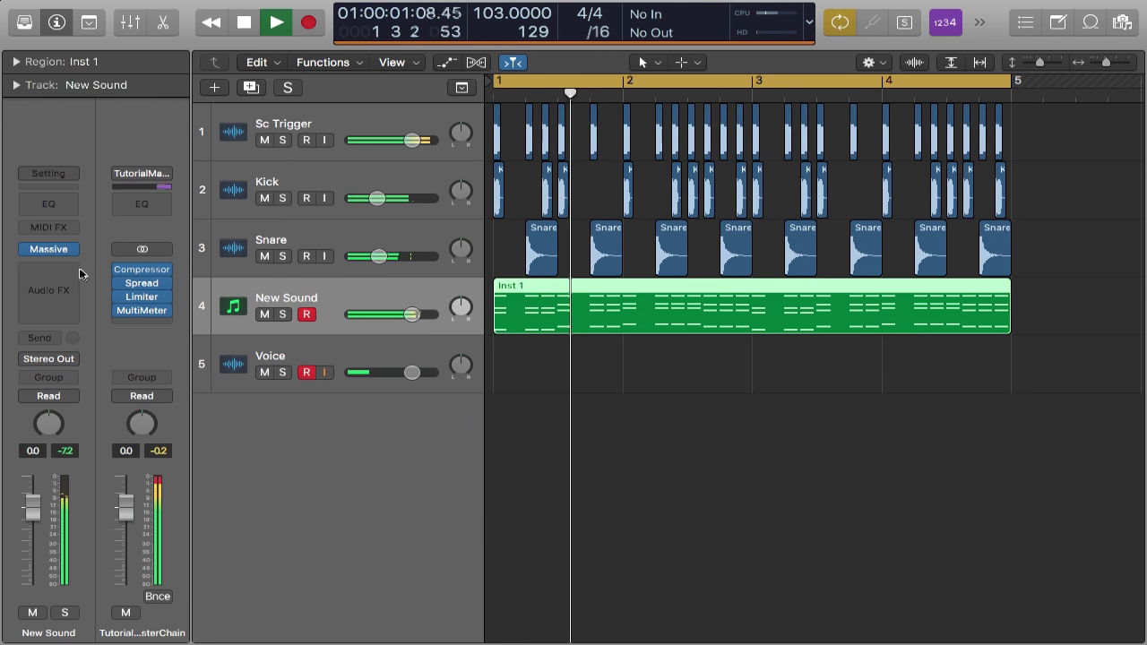
Lengthen the release of envelope 4 in the New Sound track's Massive instrument
click(53, 251)
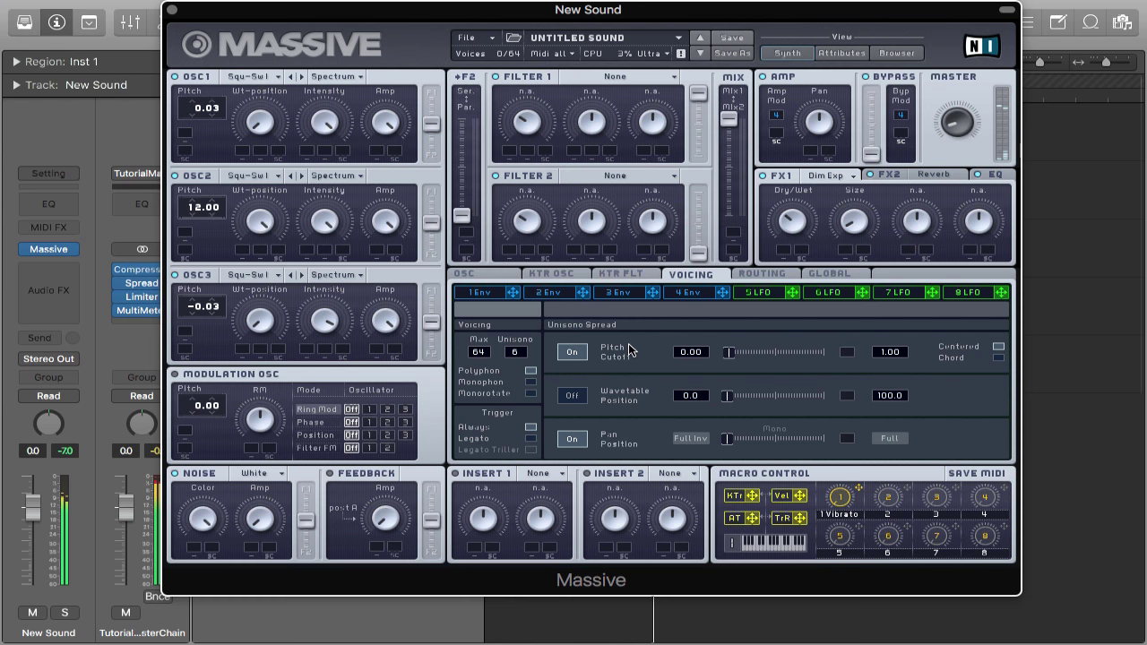
click(691, 293)
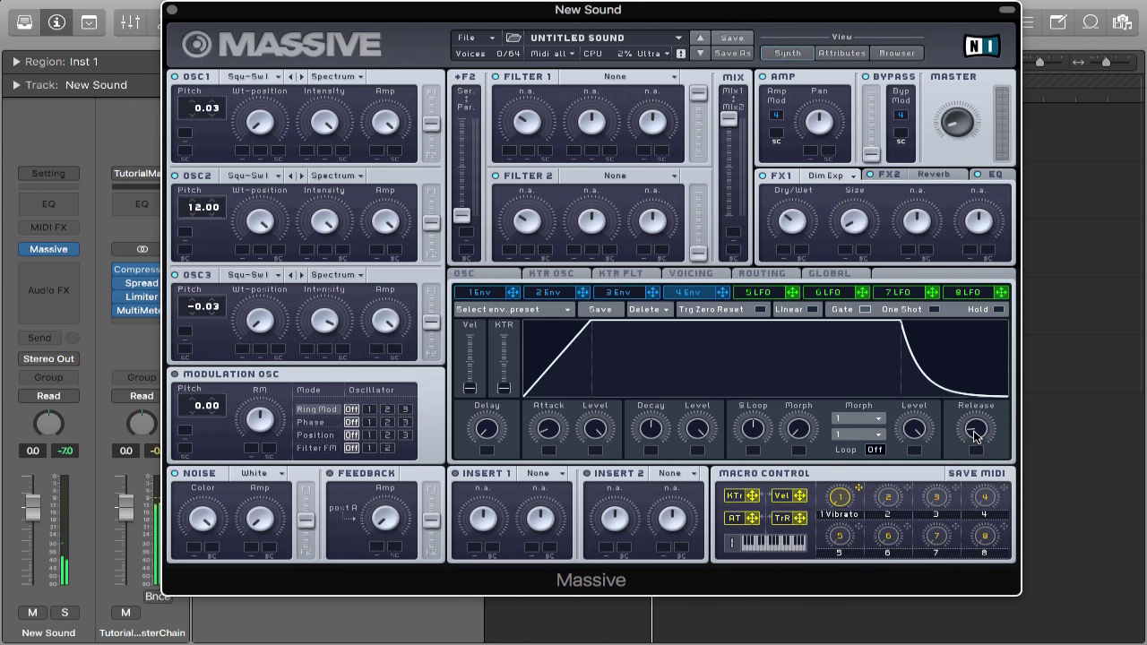
drag(975, 435, 978, 405)
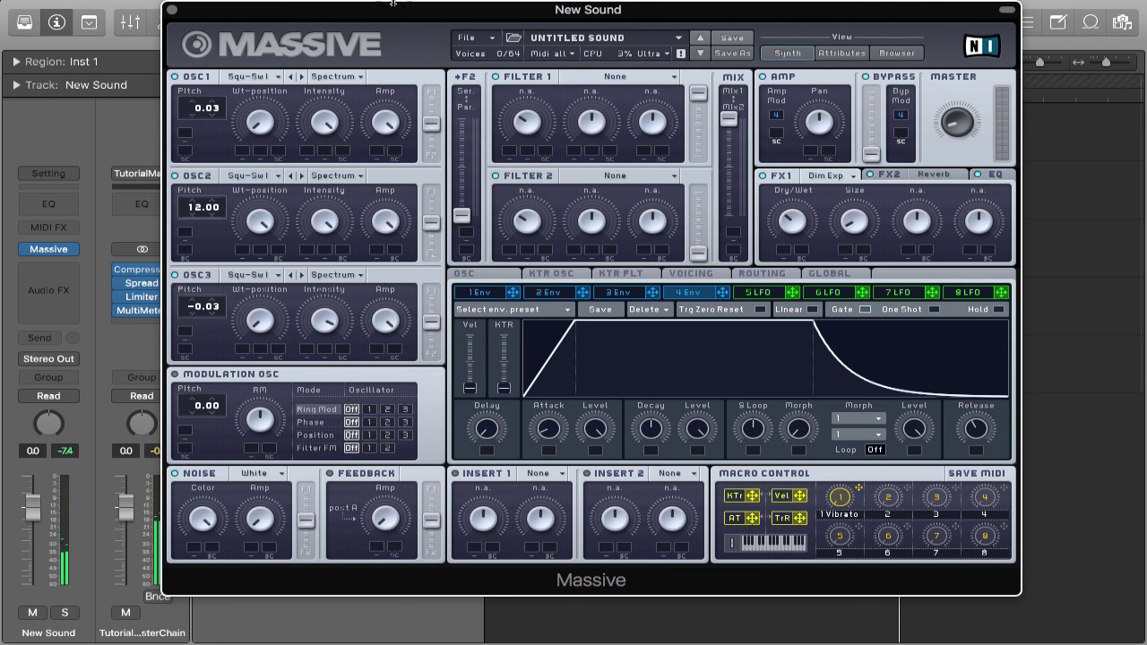
click(173, 11)
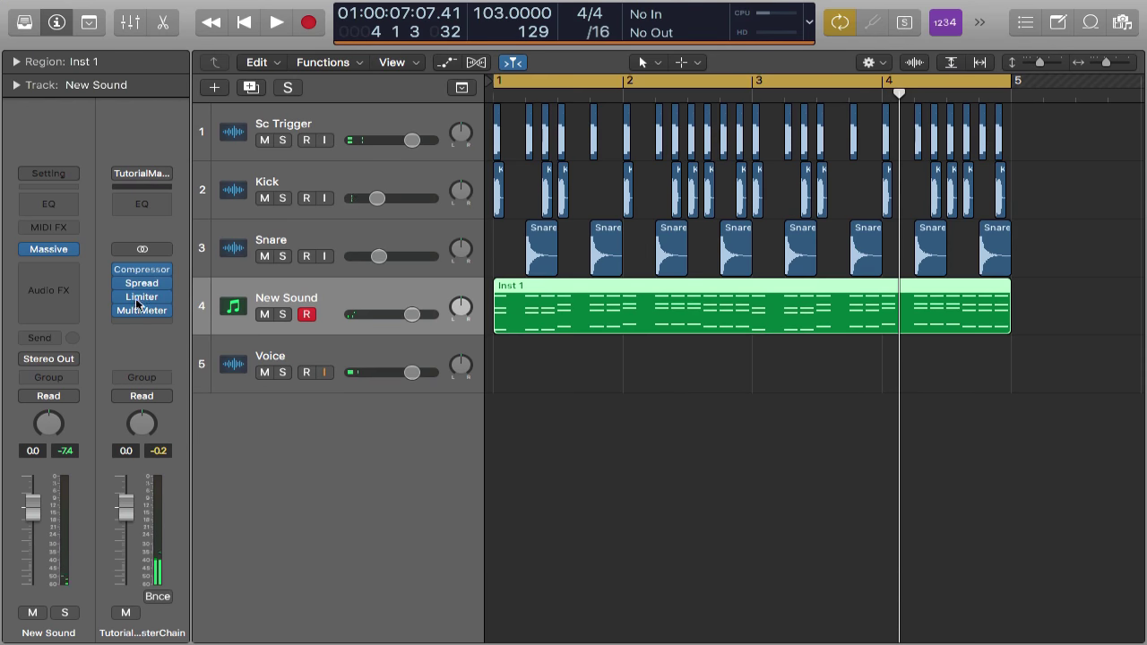
Add a Channel EQ to the New Sound track and enable its low cut at 106 Hz
click(50, 210)
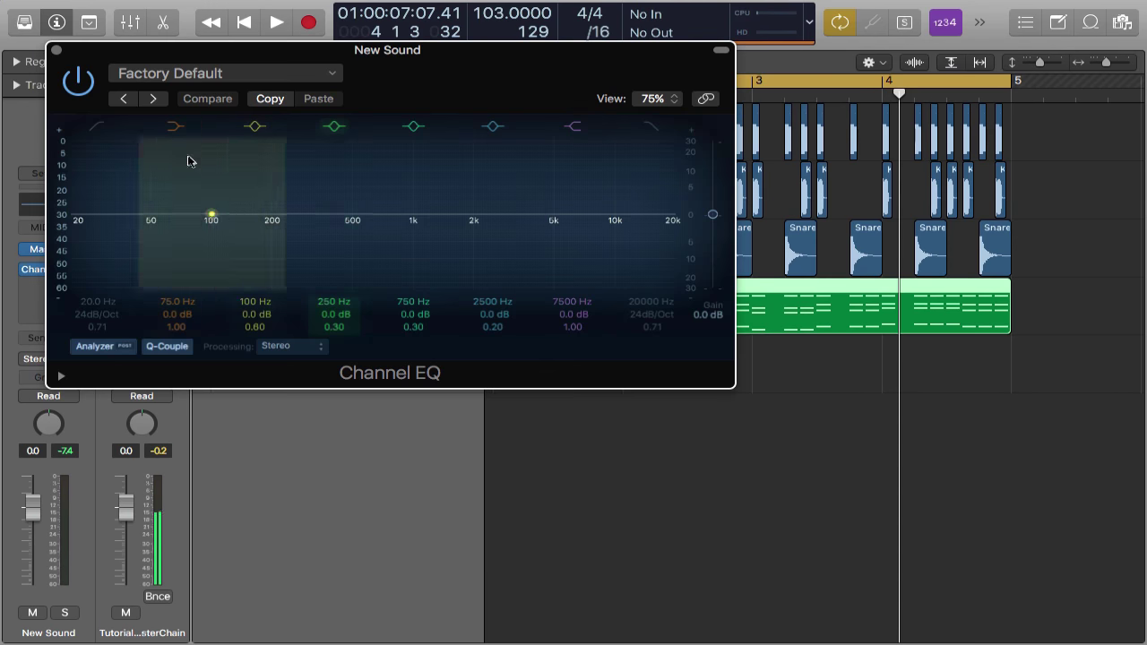
click(93, 128)
drag(90, 302, 90, 291)
drag(109, 233, 216, 233)
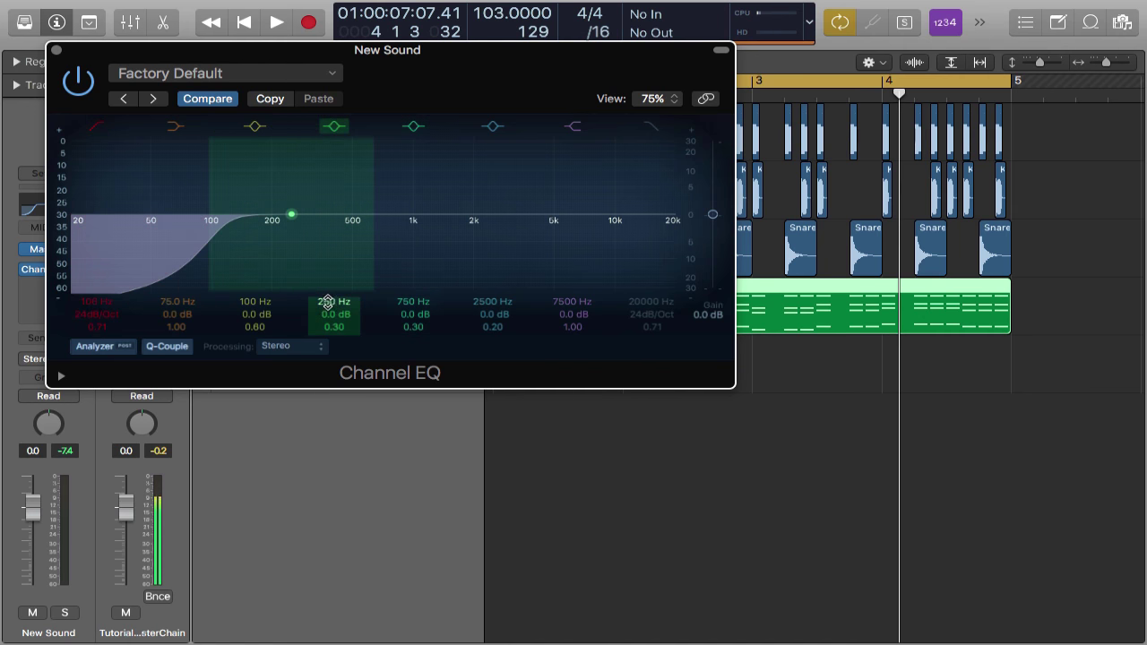
Move the 250 Hz band to 470 Hz with a gain of -3.0 dB and listen to the result
drag(290, 215, 347, 215)
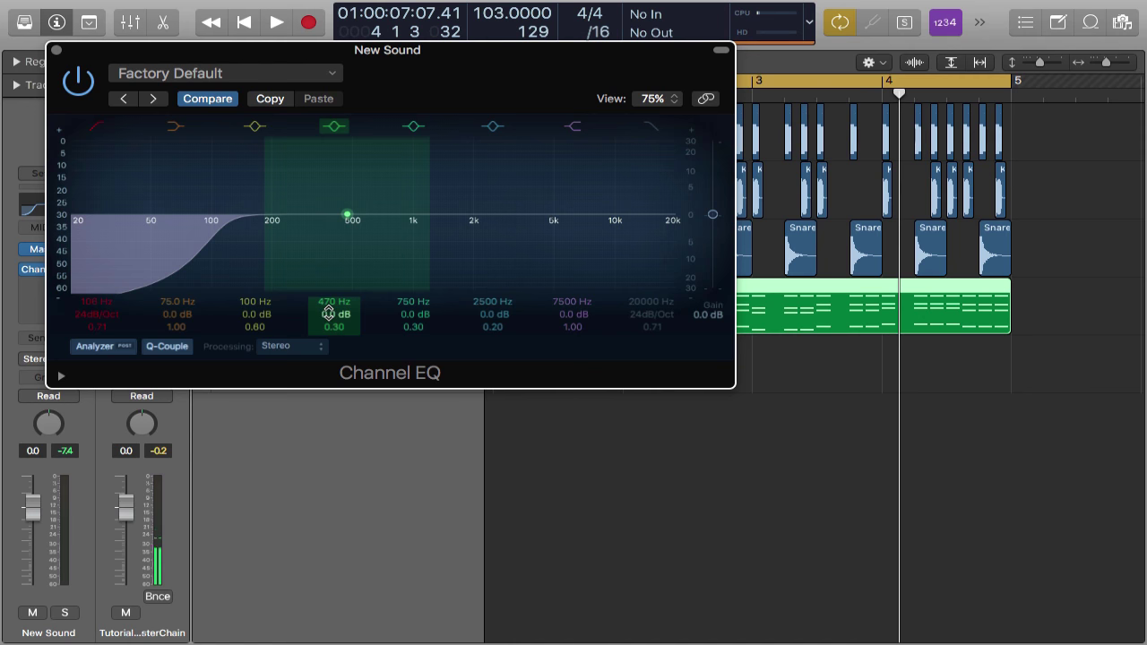
drag(329, 312, 329, 319)
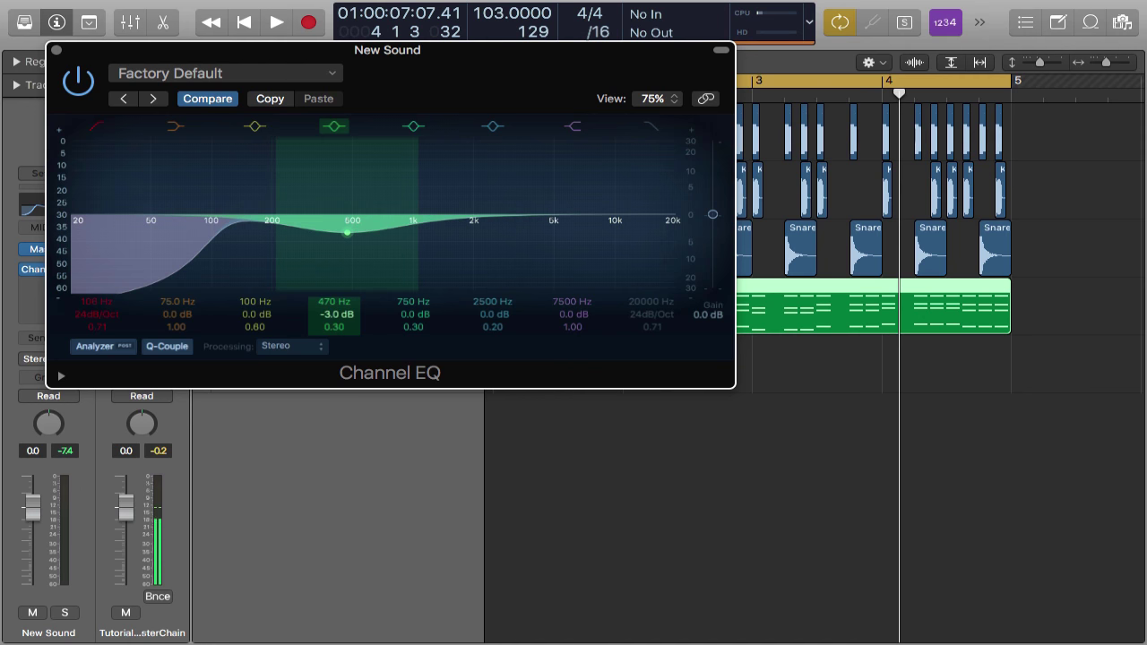
key(space)
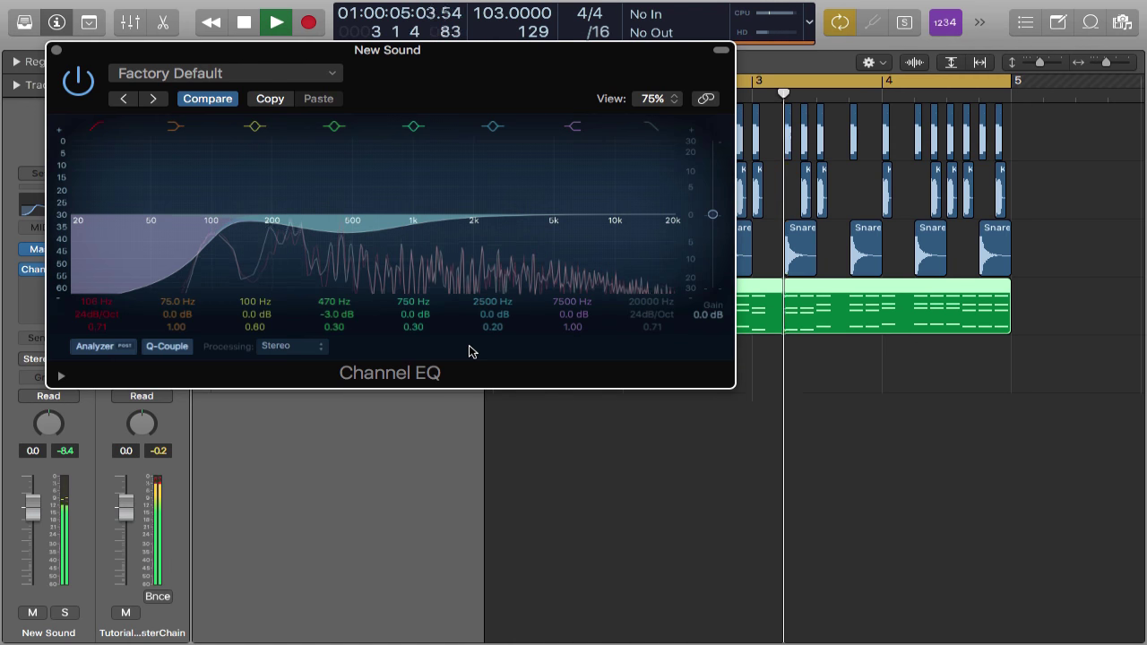
key(space)
key(space)
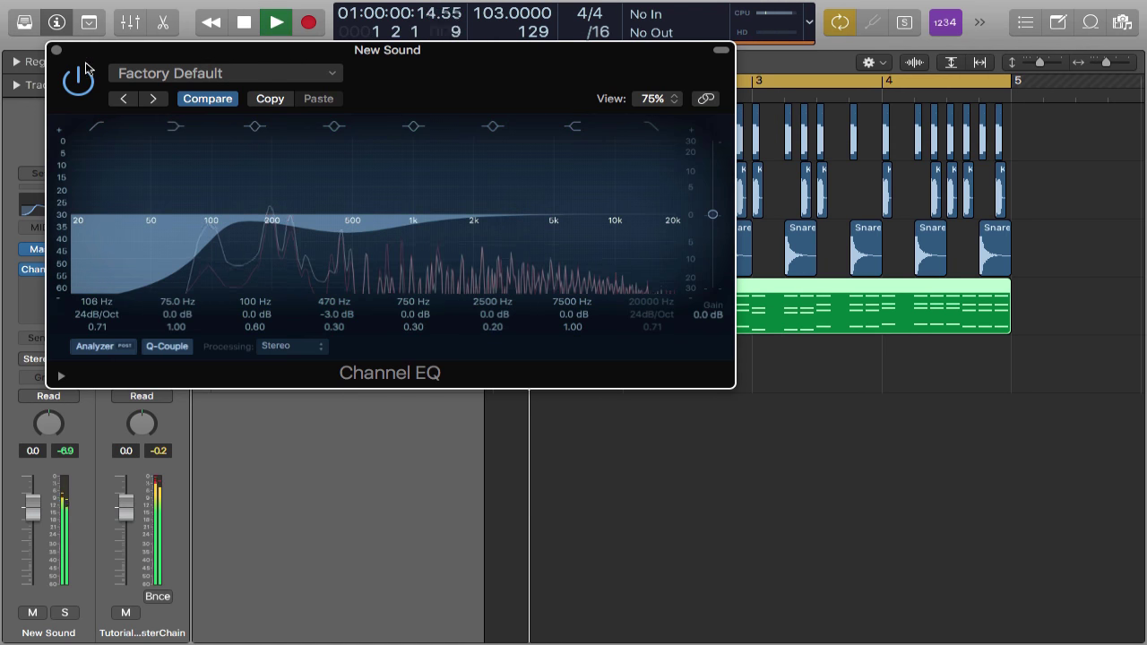
click(55, 51)
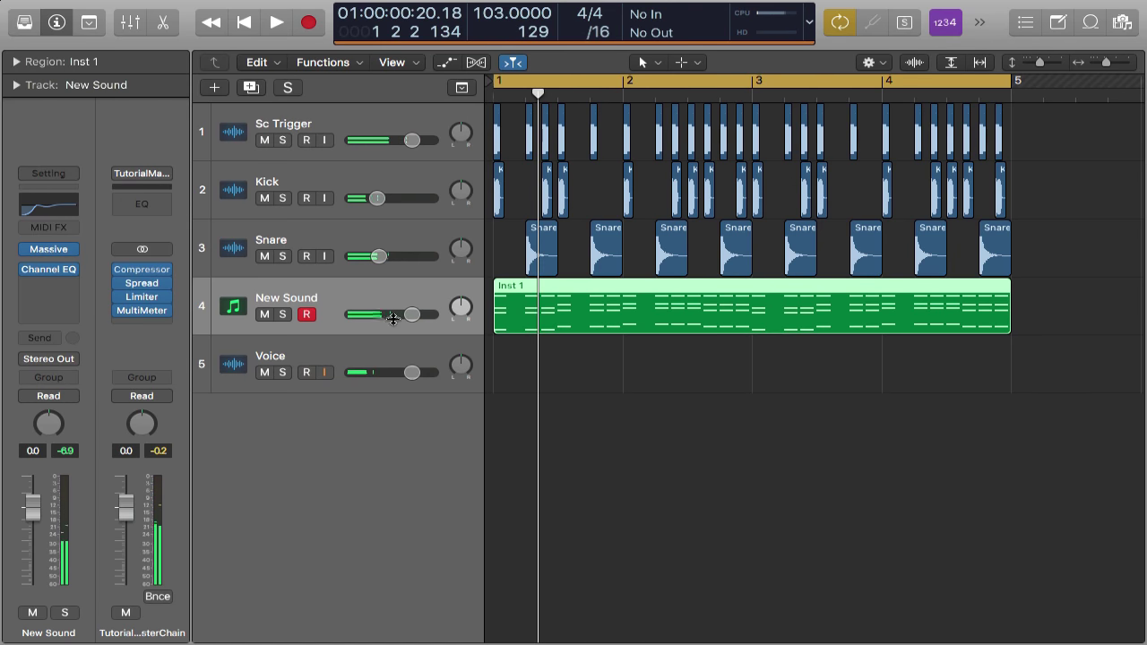
Route the New Sound track's output to Bus 1, the Sidechain bus
click(72, 364)
mouse_move(81, 416)
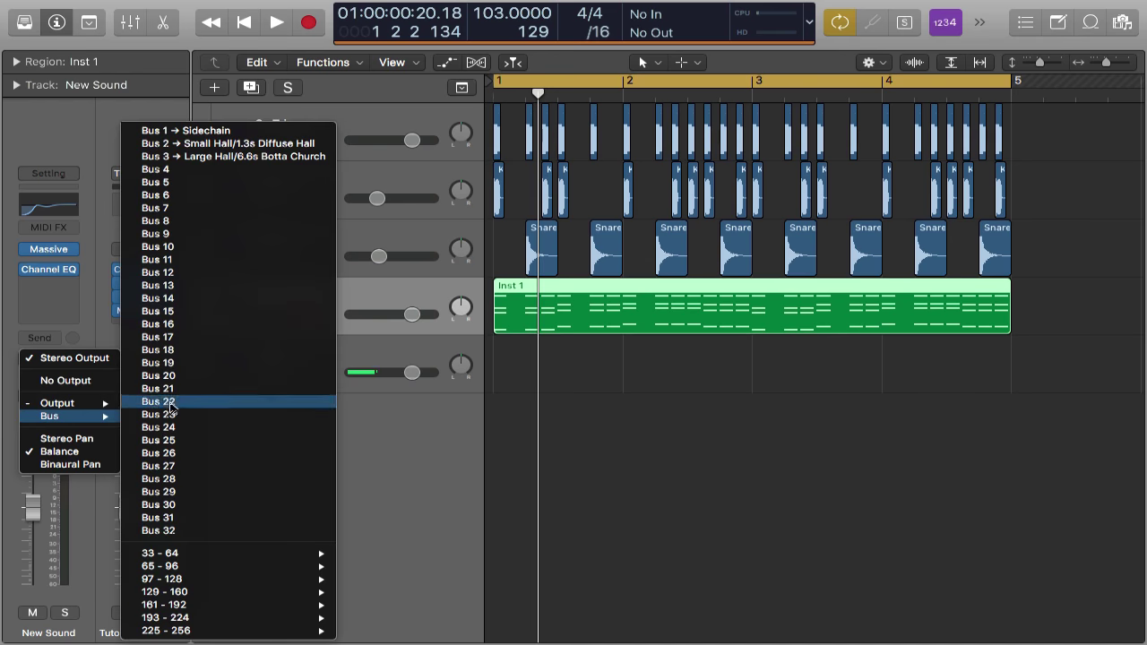
click(221, 131)
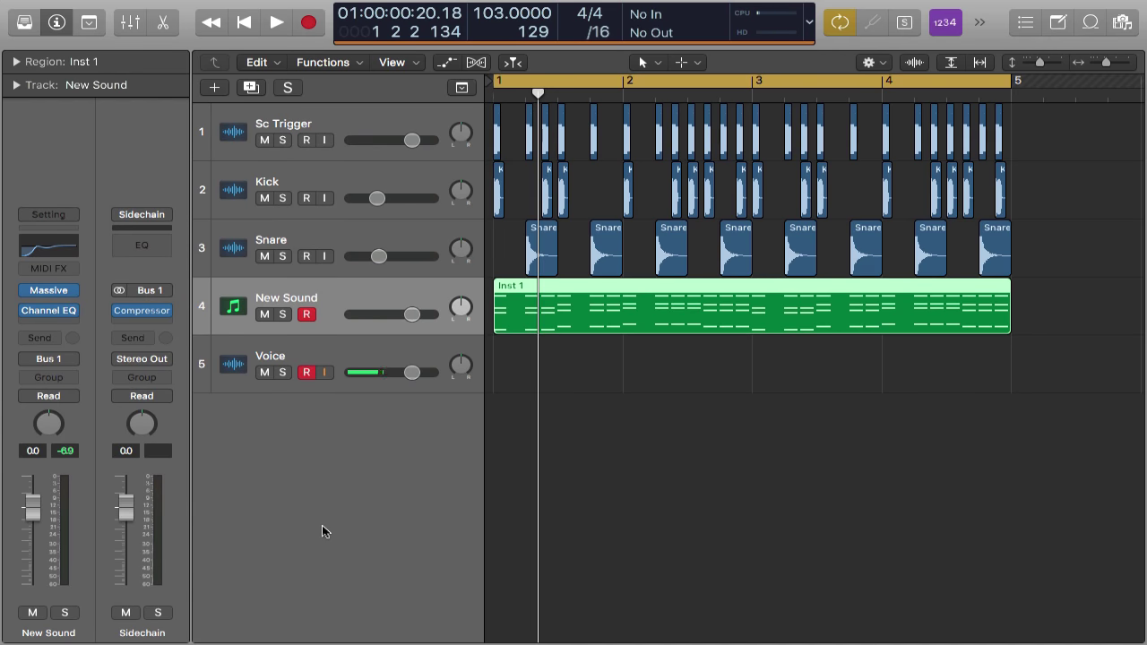
Rename the New Sound track as MainSound and play the loop with the sidechain routing
double_click(316, 303)
text(MainSou)
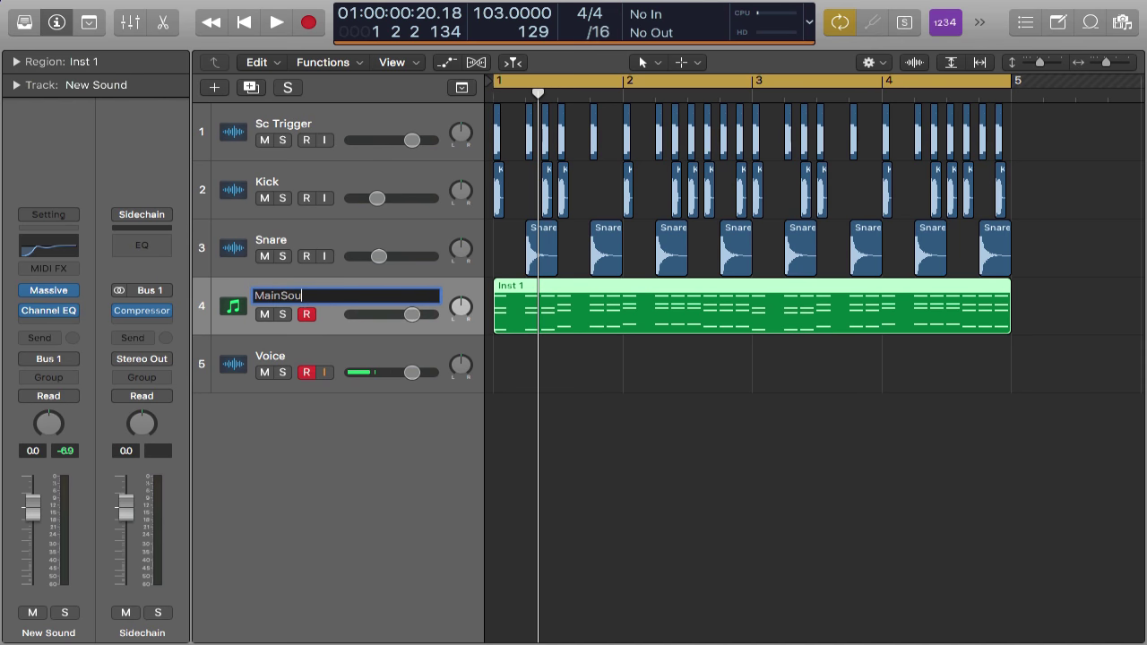
text(nd)
key(Return)
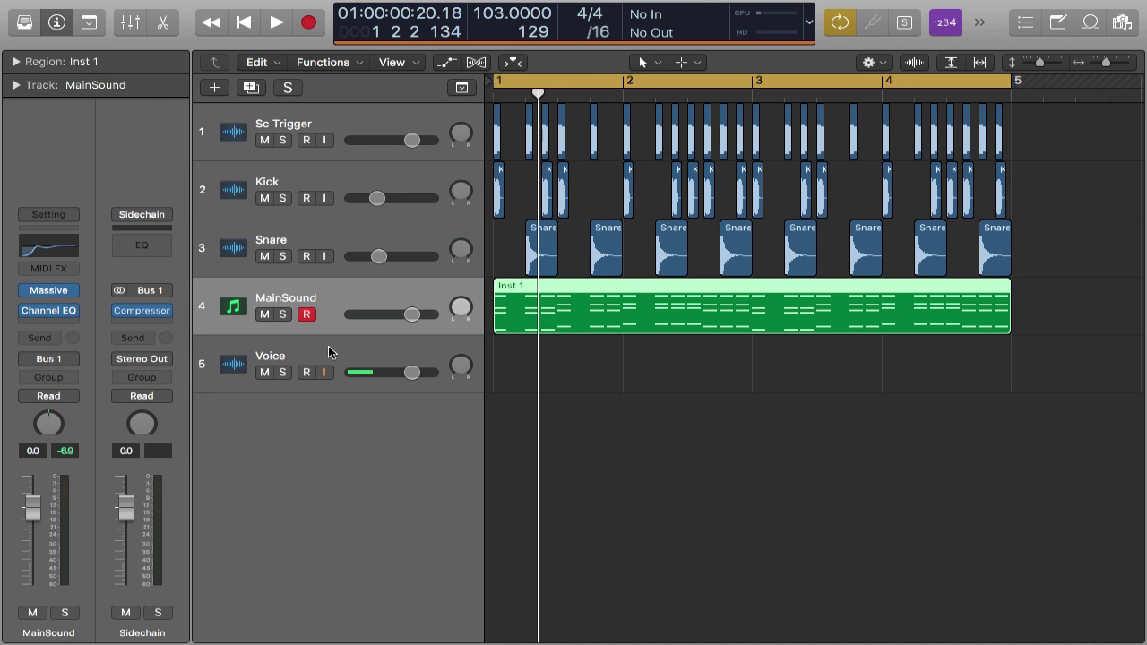
key(space)
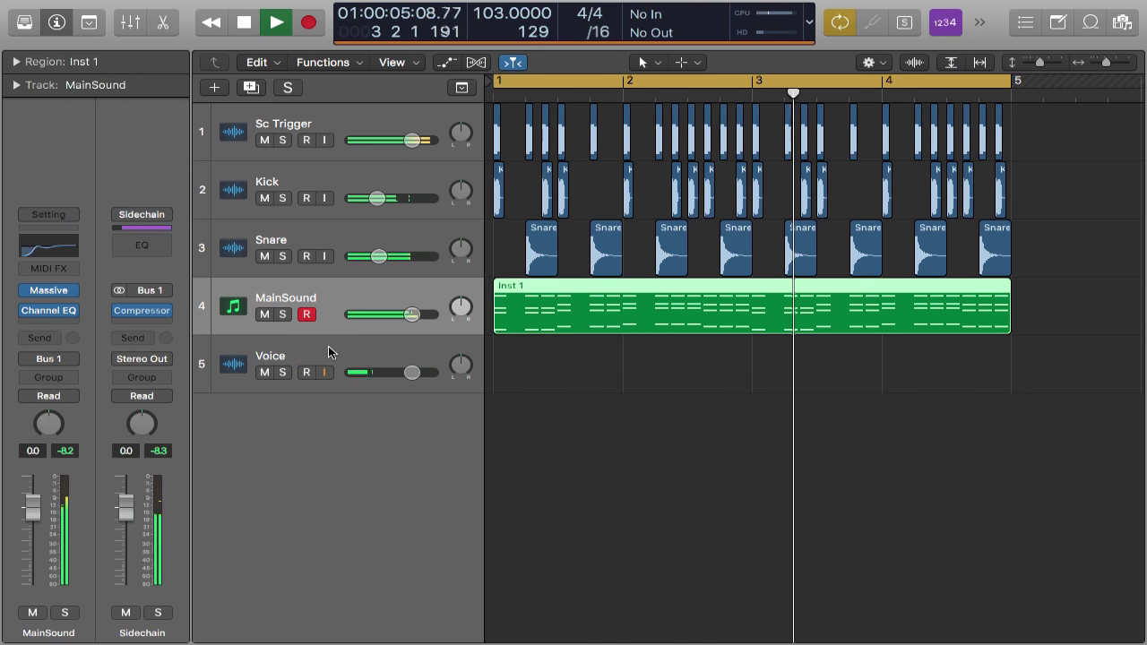
key(space)
Duplicate the MainSound track with its chord region and delete all but the lowest row of notes in the copy
key(super+d)
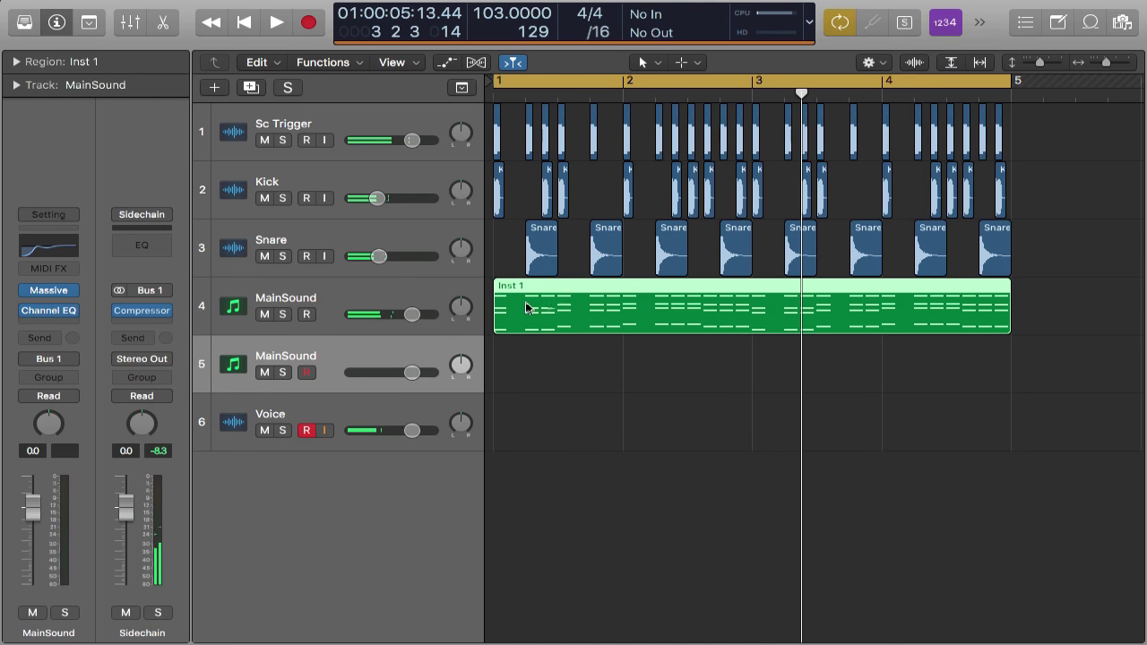
drag(583, 288, 582, 338)
double_click(615, 343)
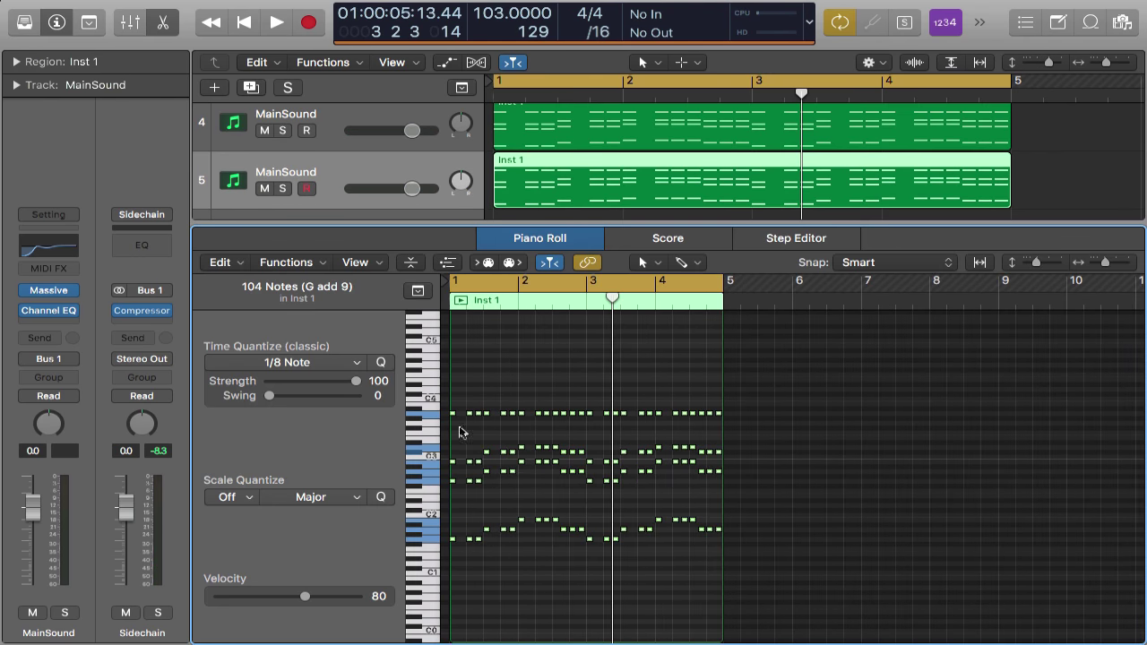
drag(456, 404, 832, 501)
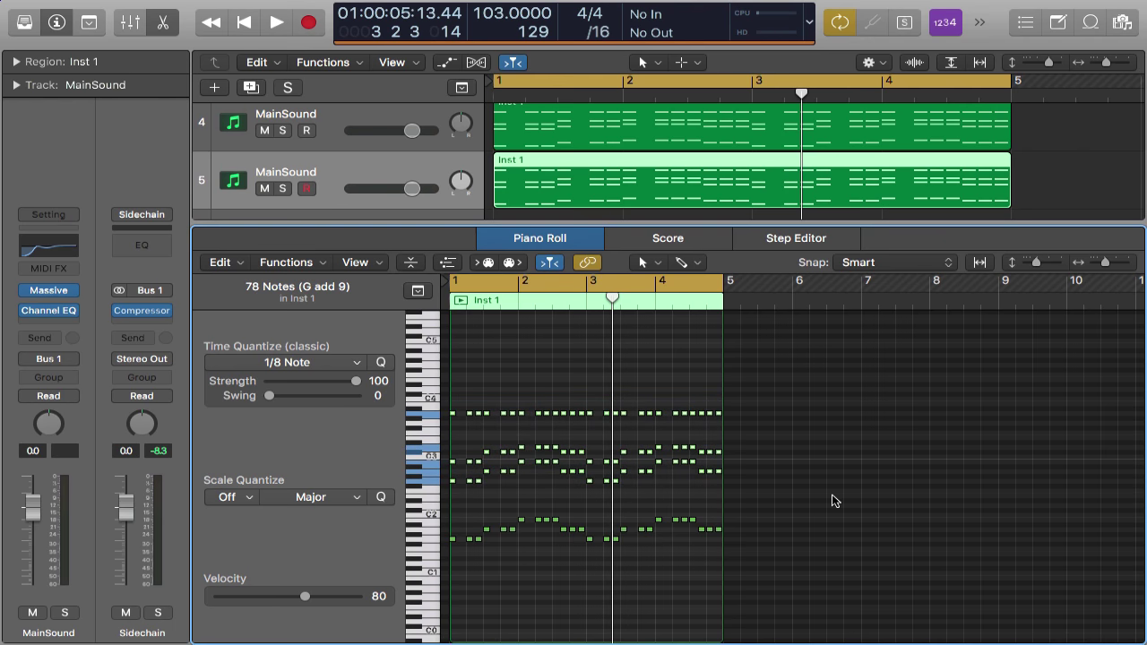
key(Delete)
key(e)
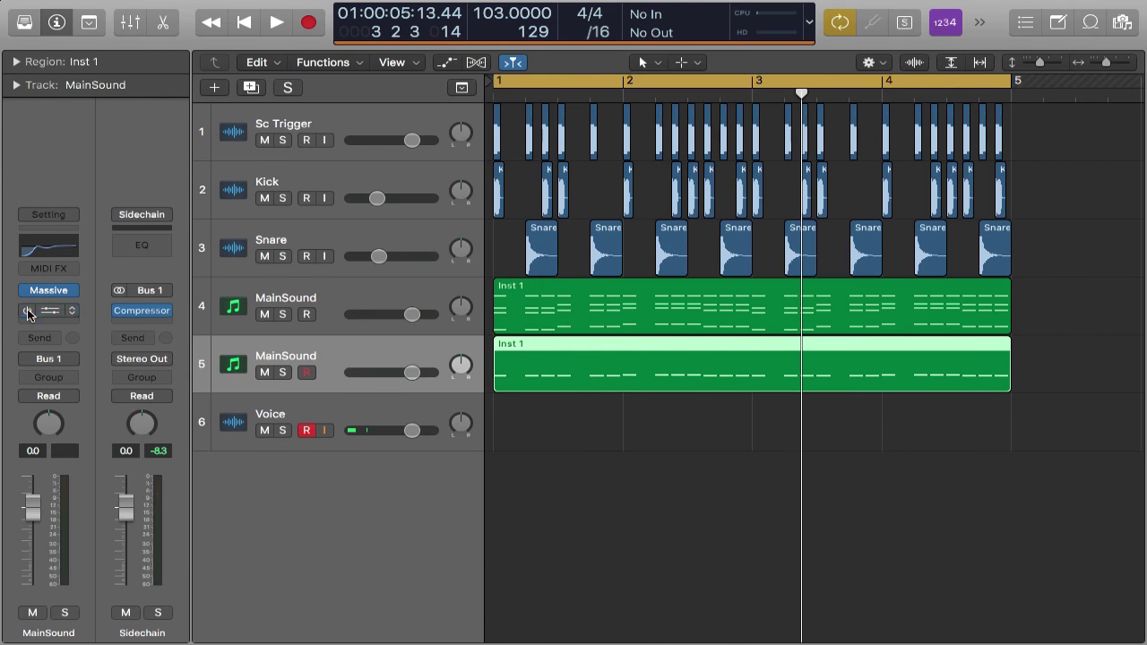
Bypass the Channel EQ on the duplicated MainSound track and reset its Massive instrument to a new blank sound
click(27, 310)
click(51, 291)
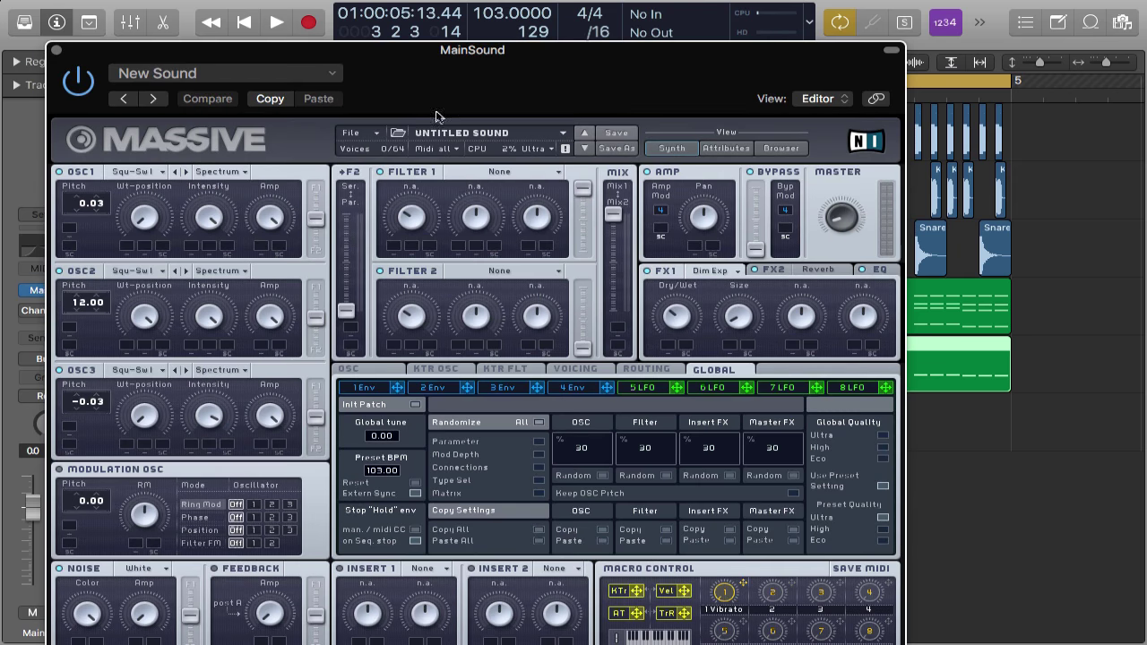
click(376, 132)
click(395, 135)
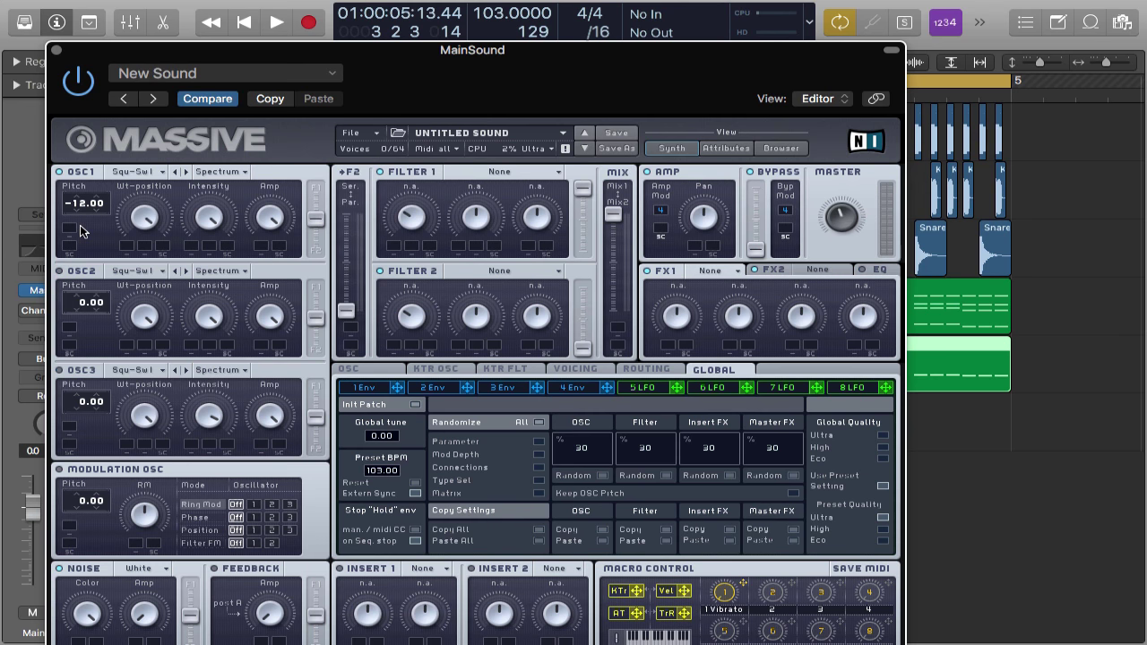
Set OSC1 to the Sin-Square wavetable with a pitch of -12.00
click(150, 176)
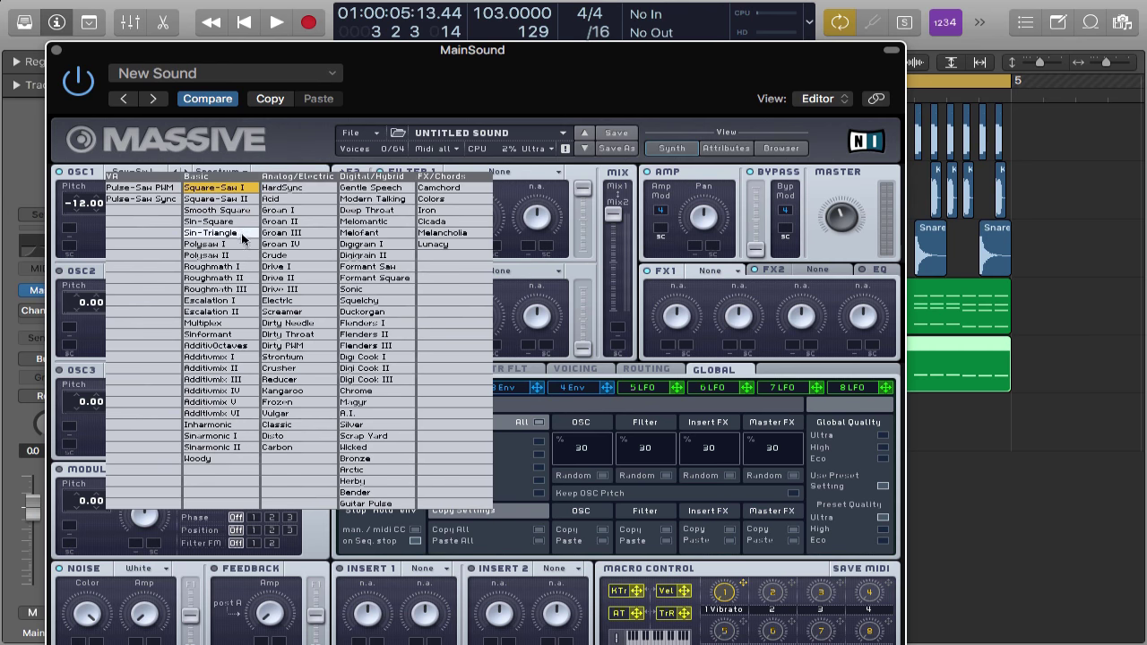
click(209, 222)
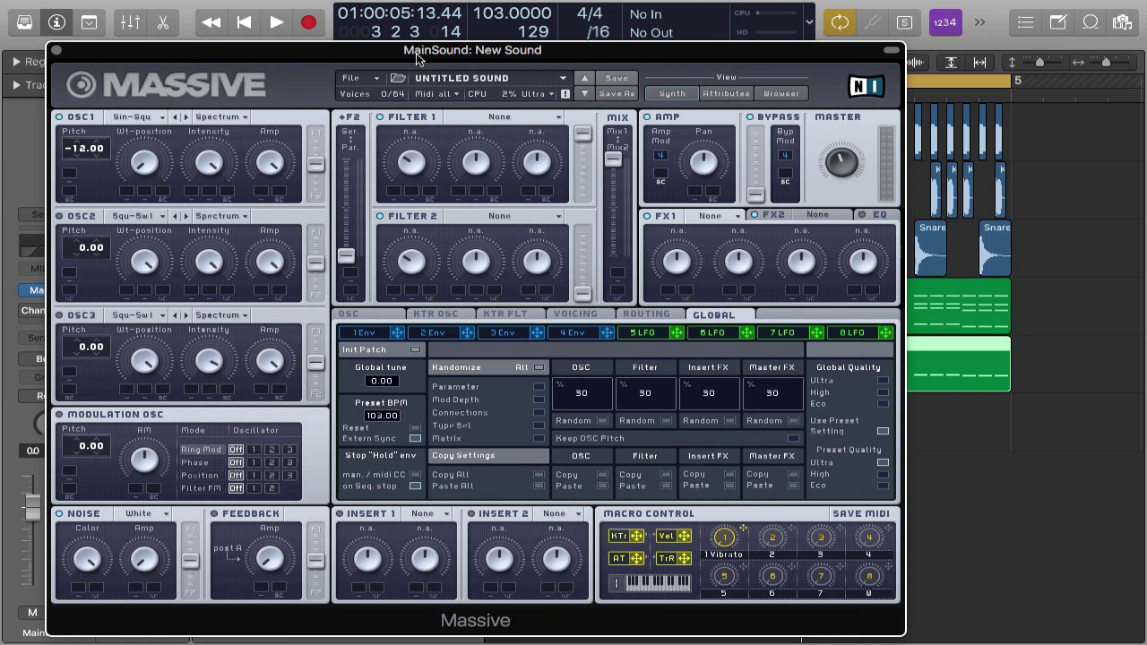
drag(416, 59, 614, 27)
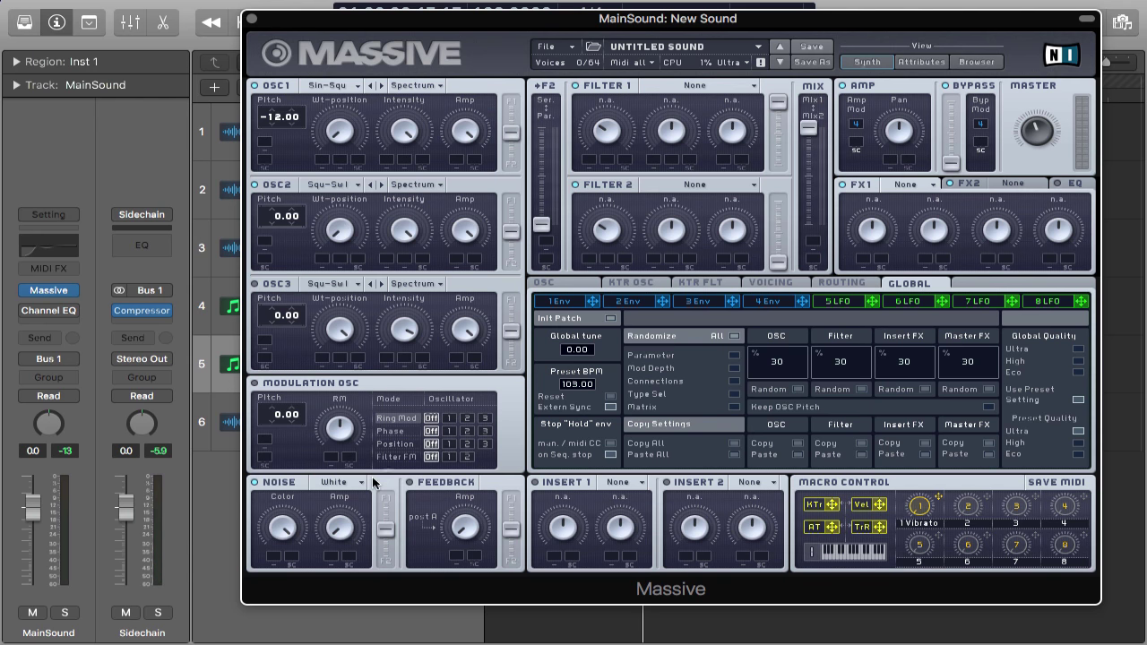
Choose the Square-Saw I wavetable for OSC2 and load Classic Tube into FX1
click(348, 184)
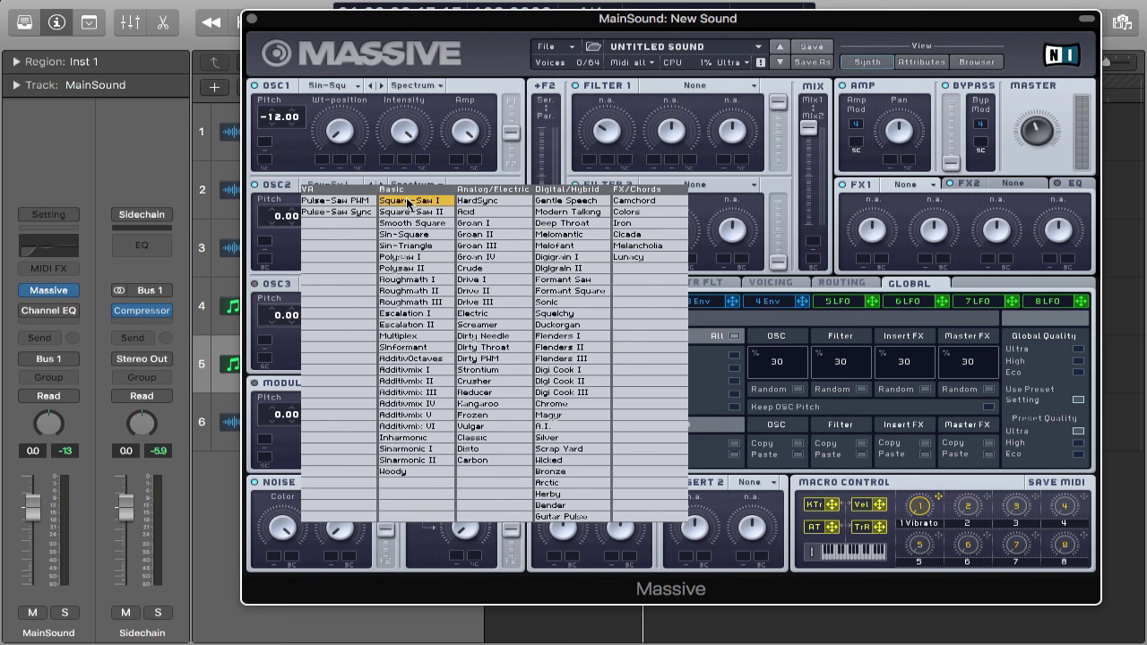
click(408, 203)
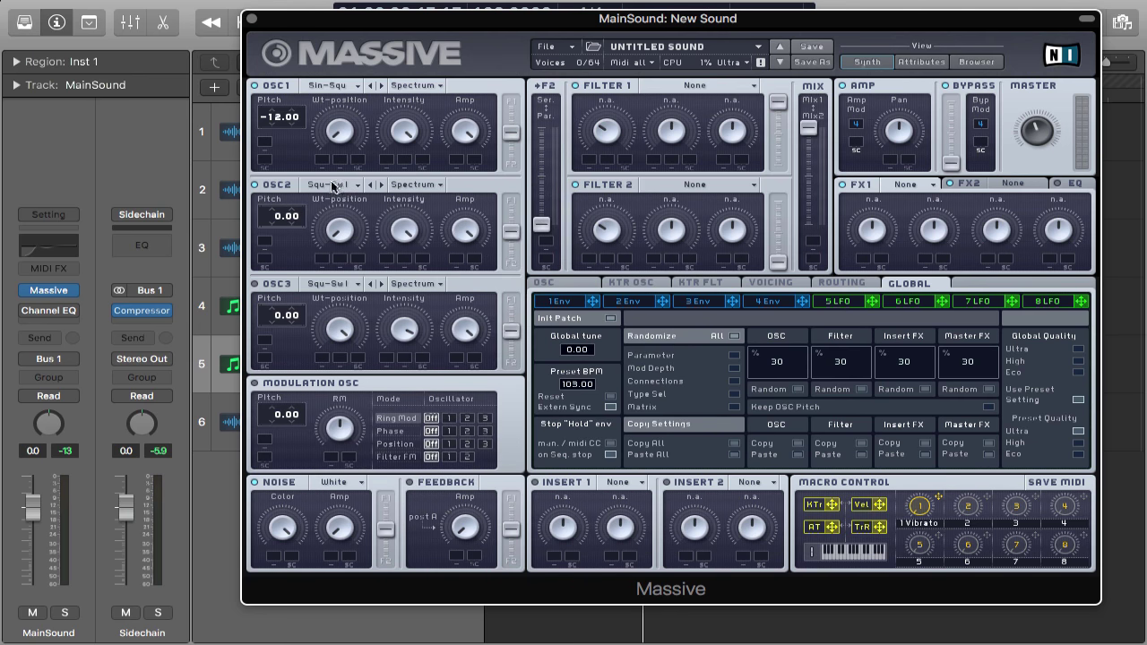
click(928, 184)
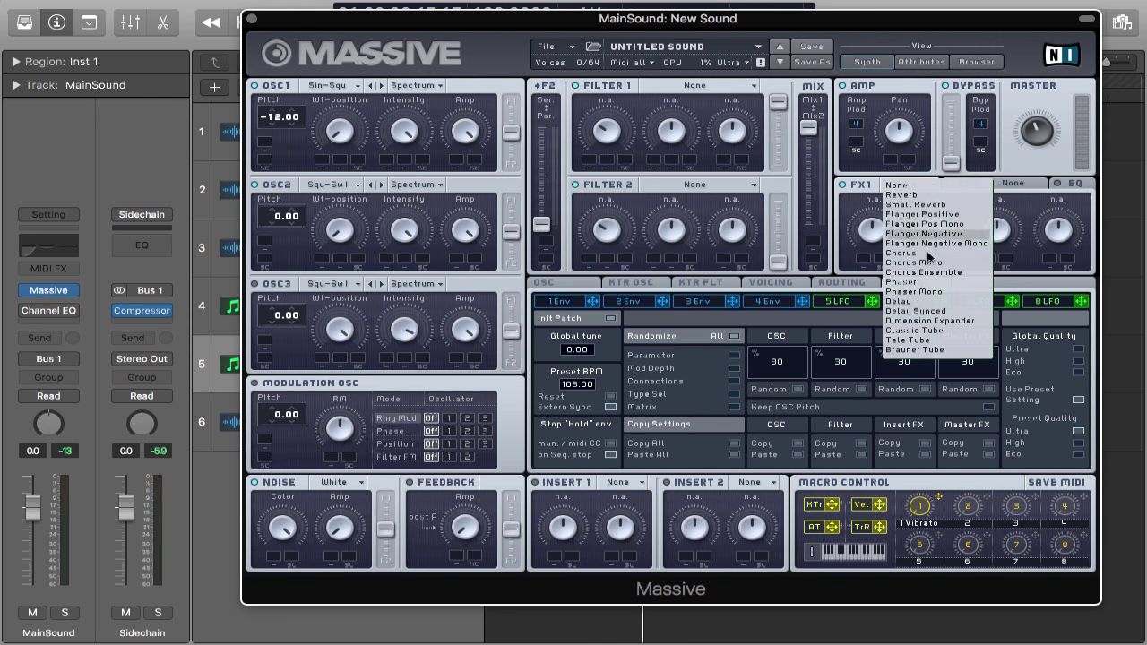
click(919, 330)
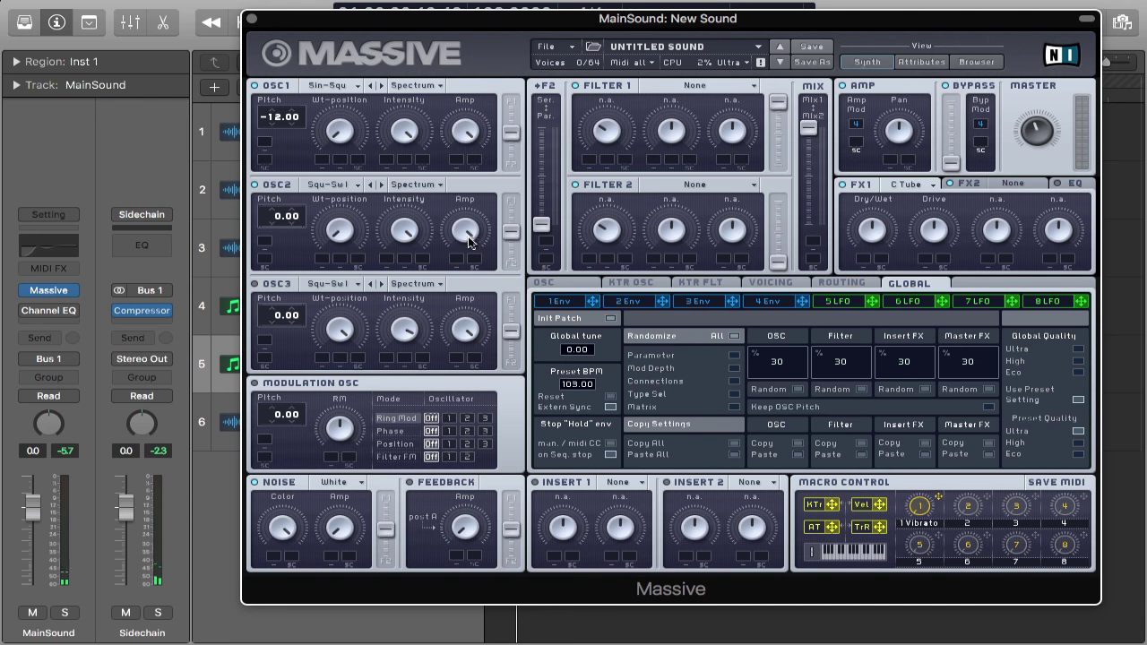
Lower the amp level of OSC2 and set Filter 1 to Lowpass 4
drag(473, 302, 475, 272)
click(750, 86)
click(694, 96)
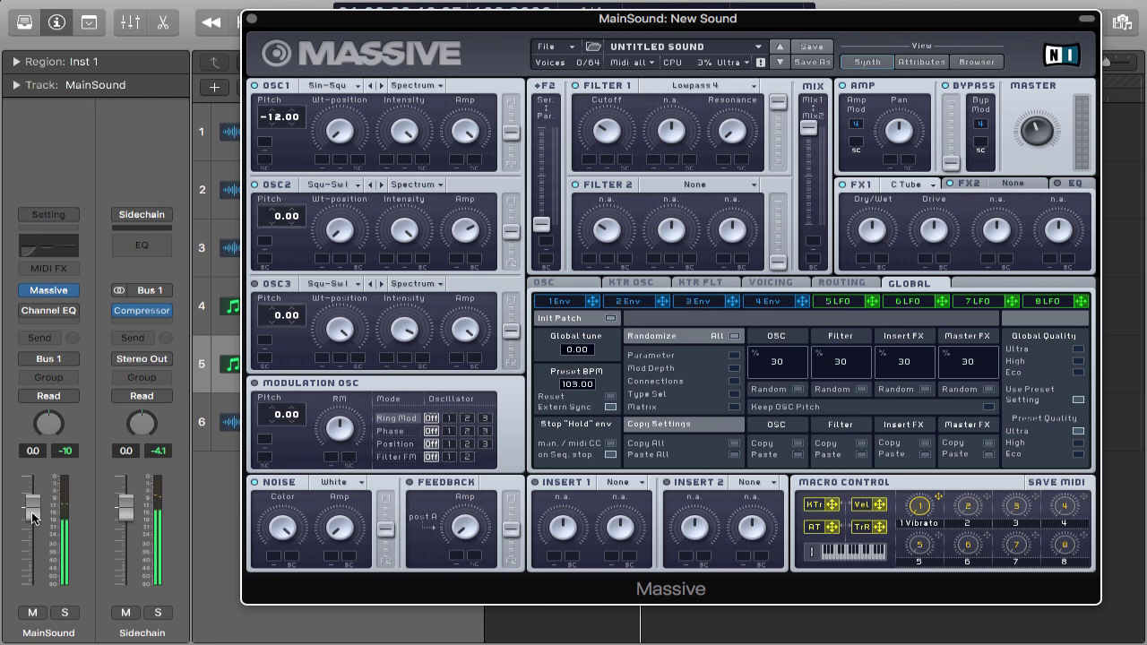
Lower the bass track's volume to -10.2 dB and close the Massive window
drag(32, 518, 32, 546)
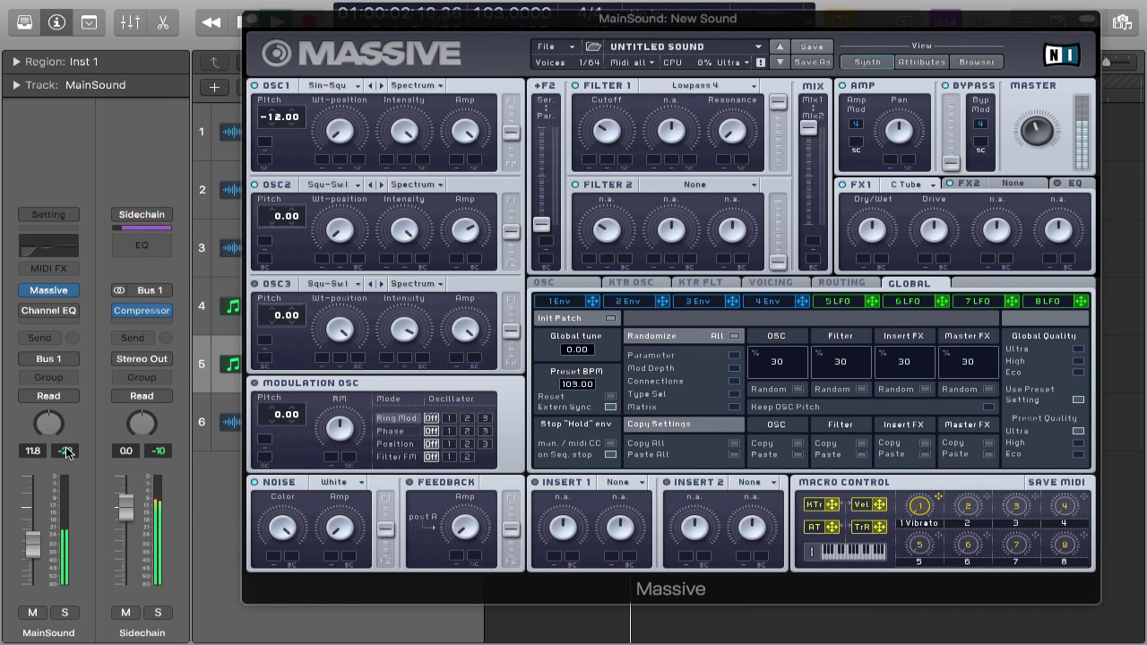
drag(36, 556, 36, 550)
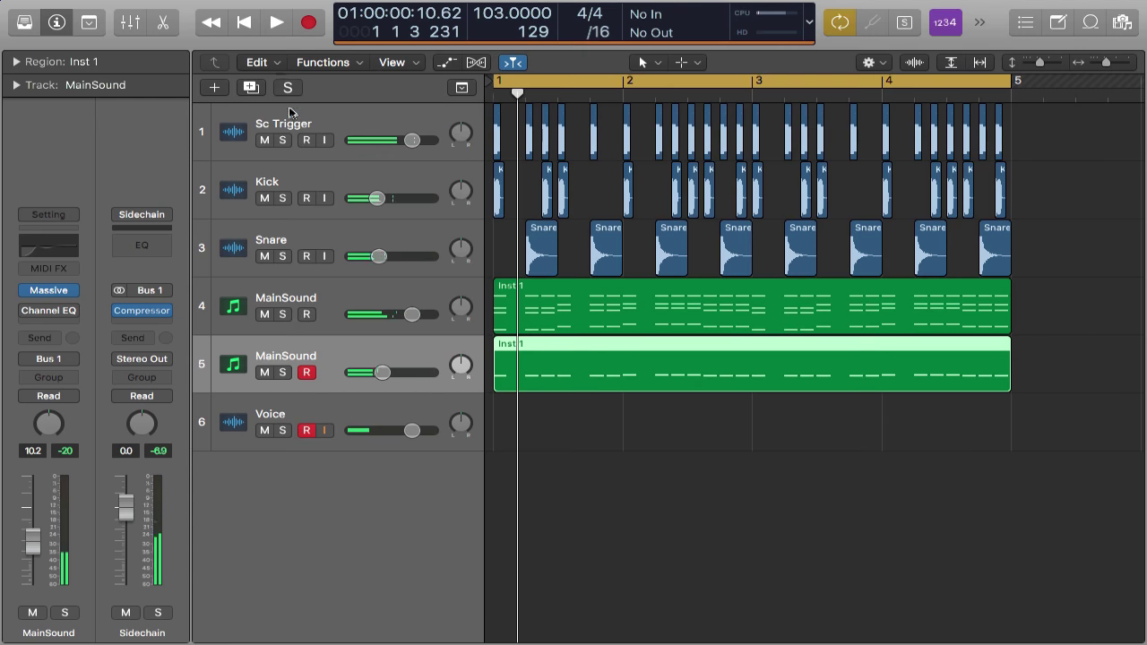
click(251, 17)
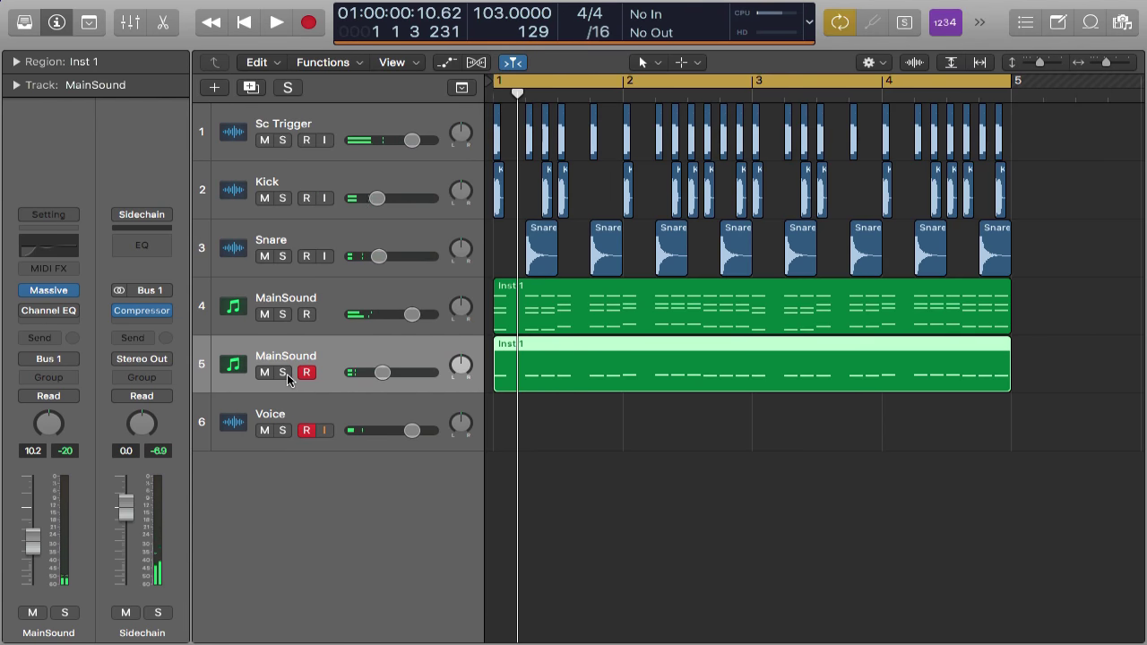
Audition the bass track soloed and within the full loop
click(283, 373)
key(space)
key(space)
click(283, 372)
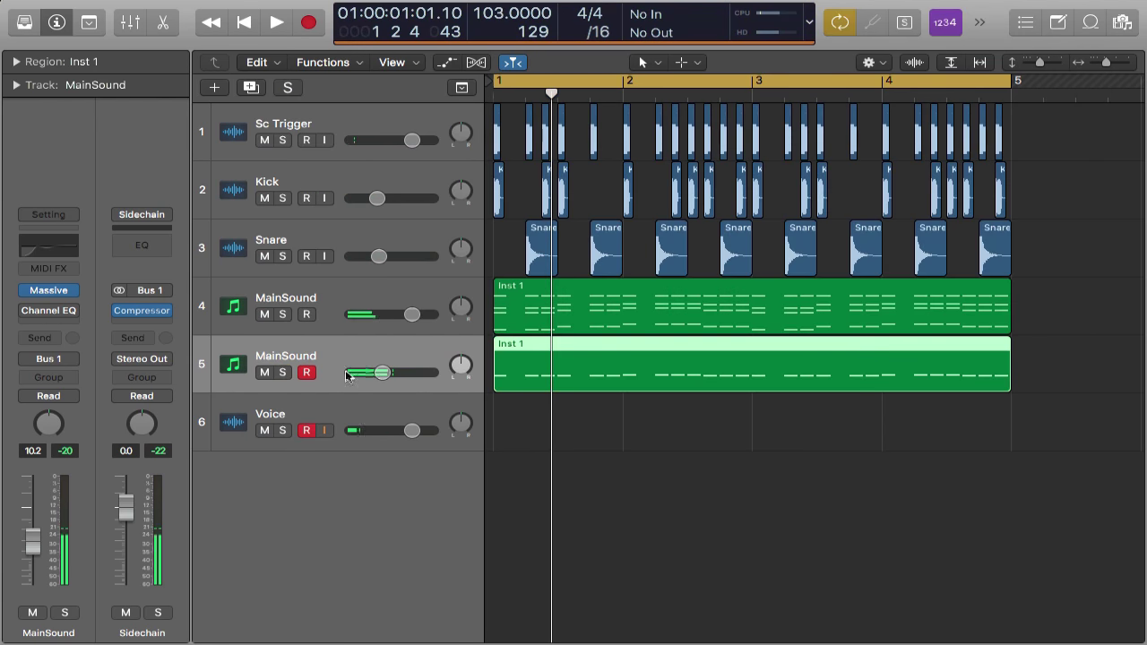
key(space)
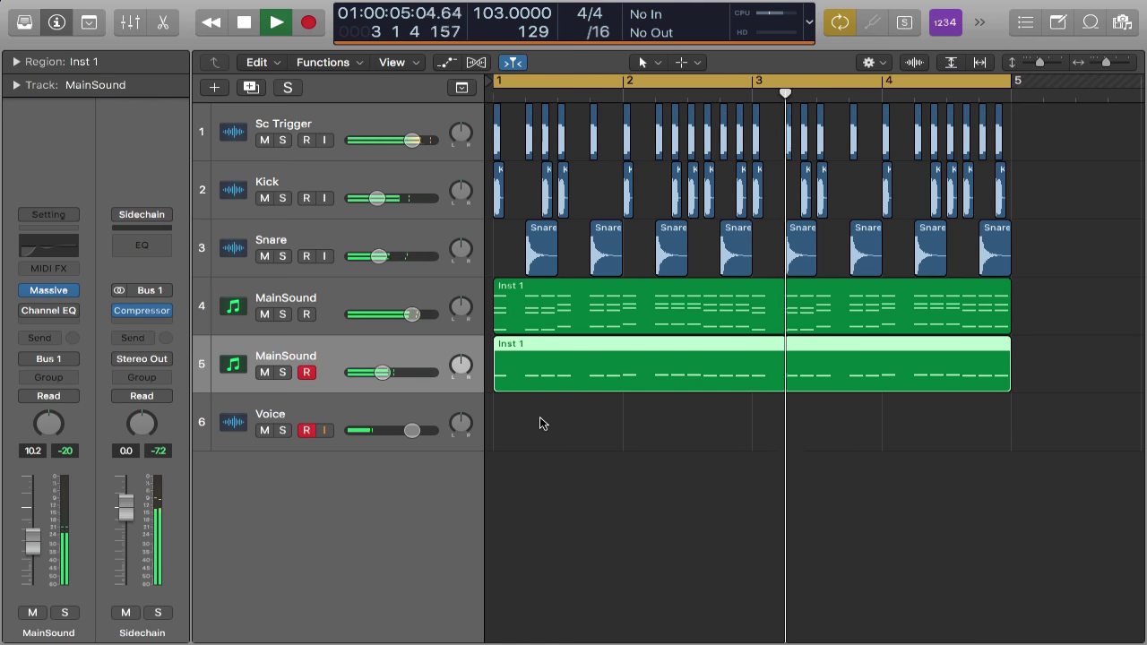
key(space)
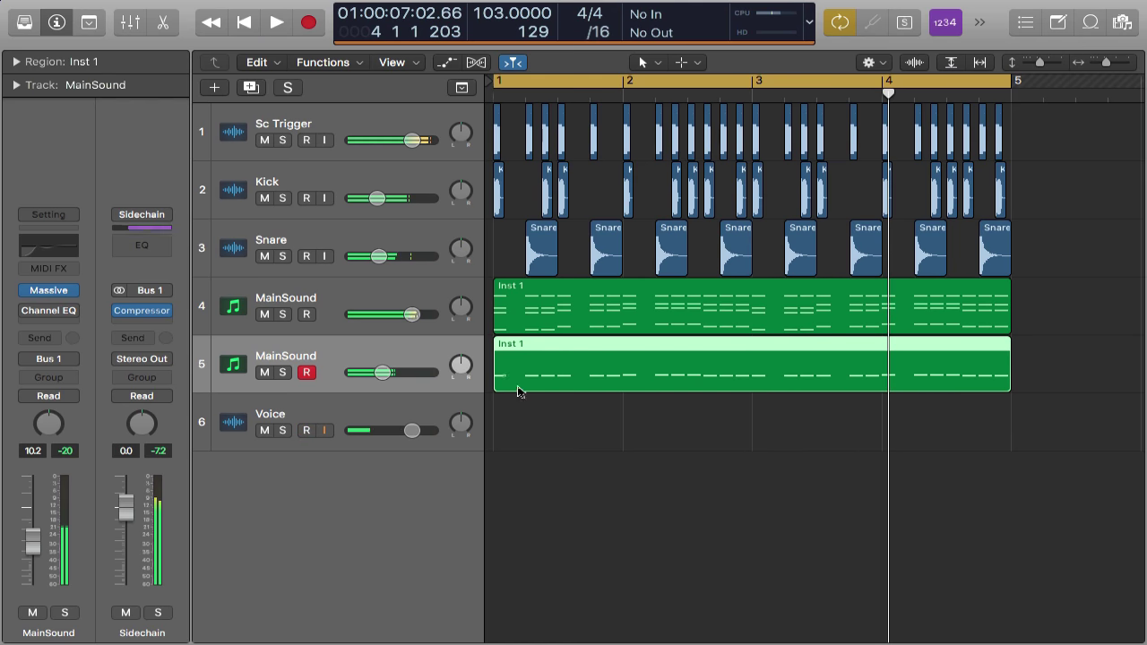
Duplicate the bass MainSound track and copy its Inst 1 region onto the new track
click(333, 302)
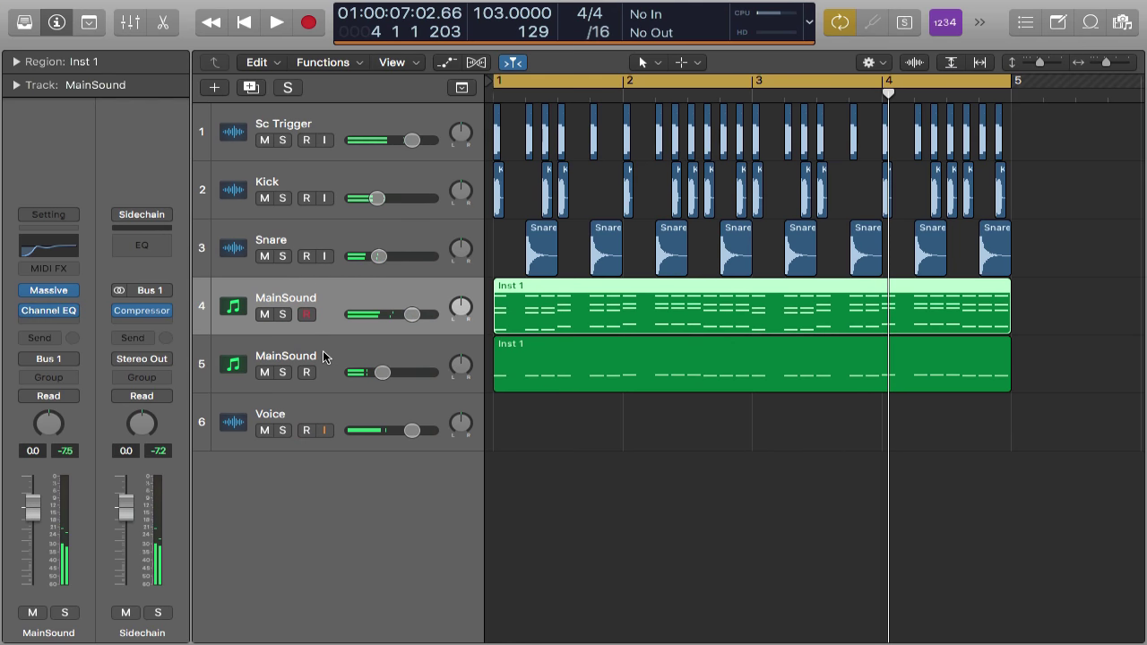
click(324, 358)
click(351, 297)
click(332, 359)
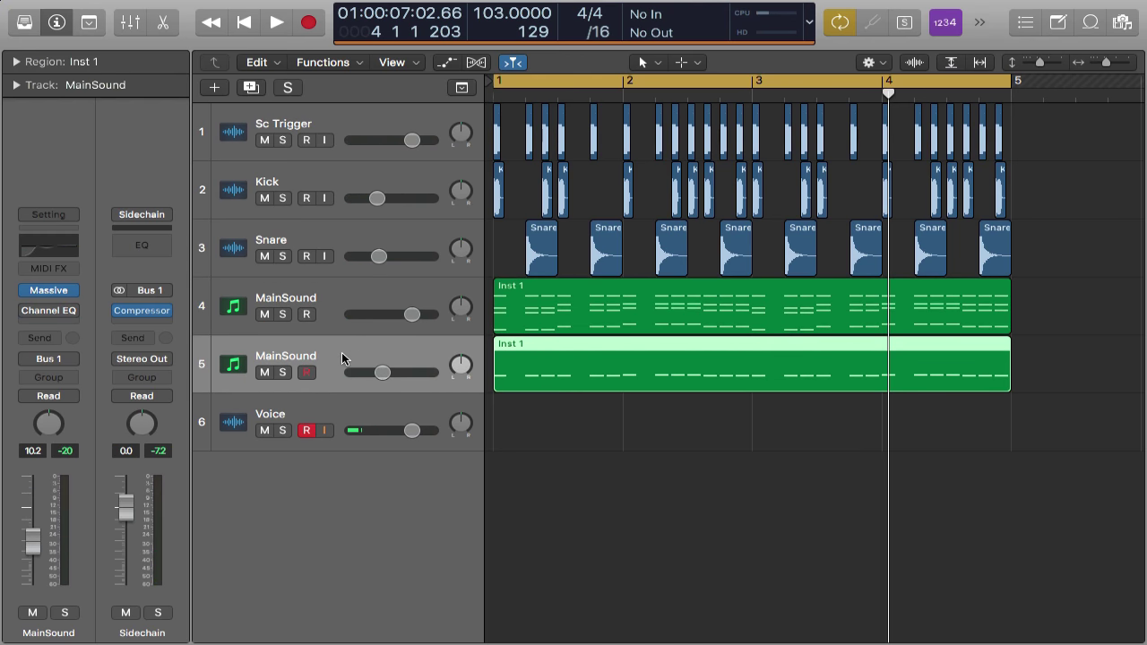
key(super+d)
drag(573, 348, 569, 400)
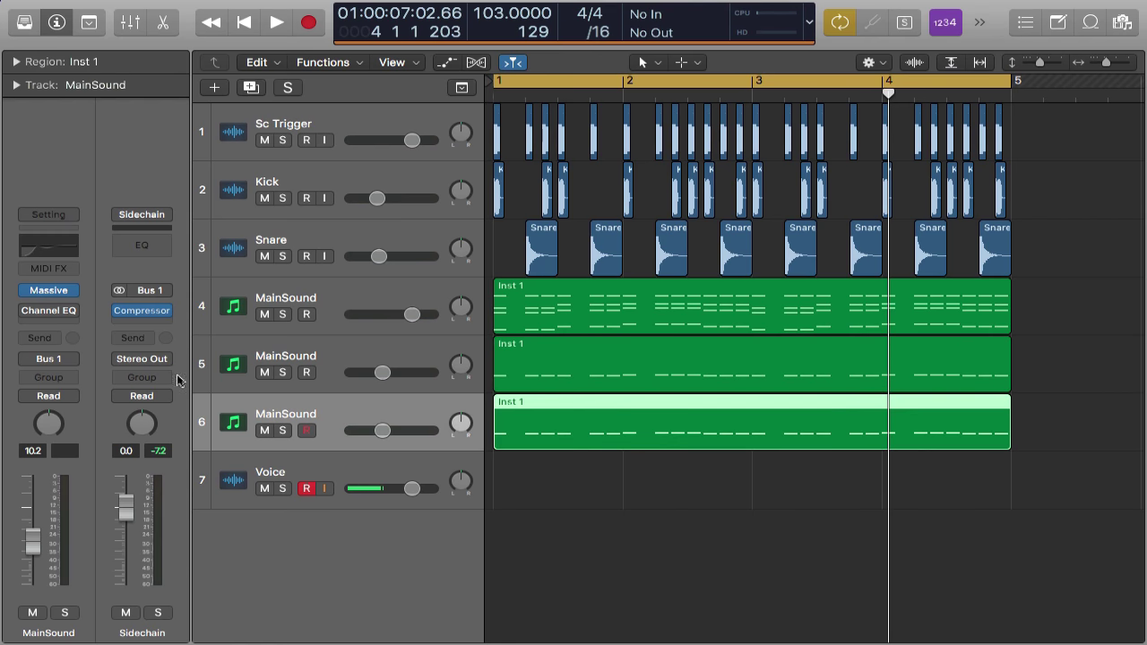
Reset Massive on the new track to a blank sound and close its window
click(56, 293)
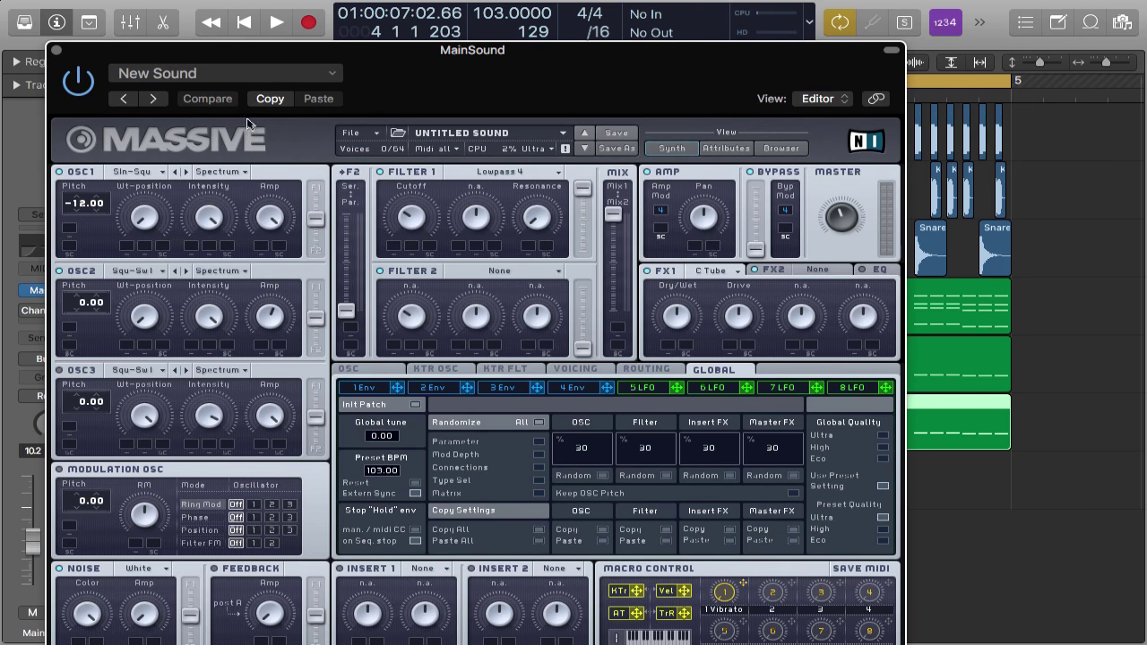
click(374, 133)
click(378, 139)
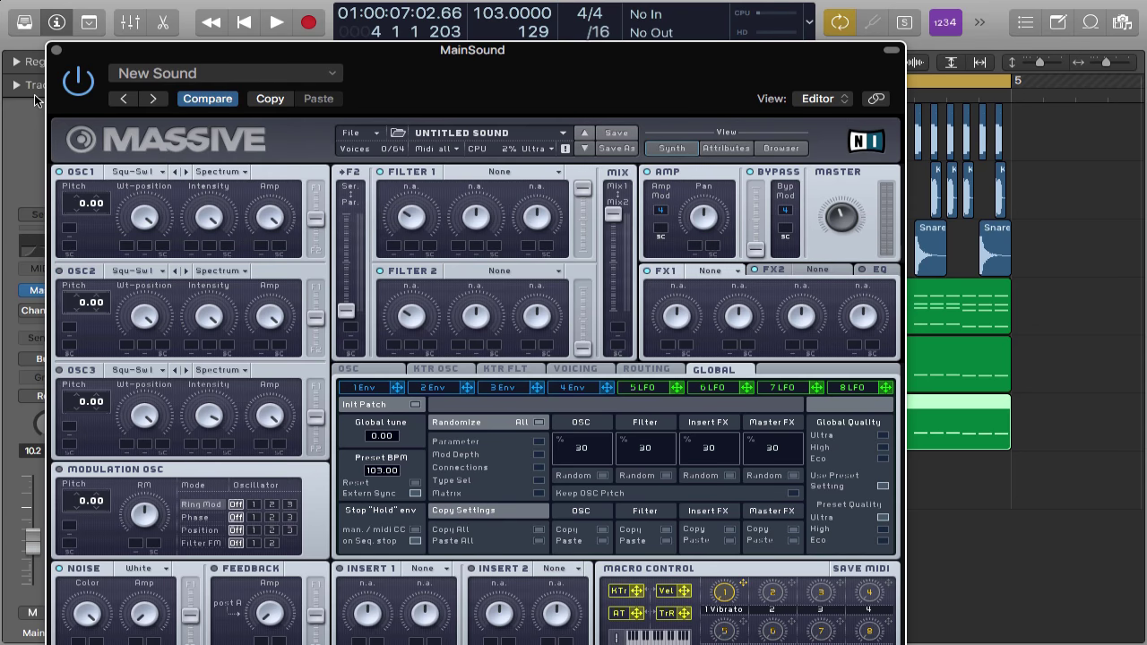
click(54, 51)
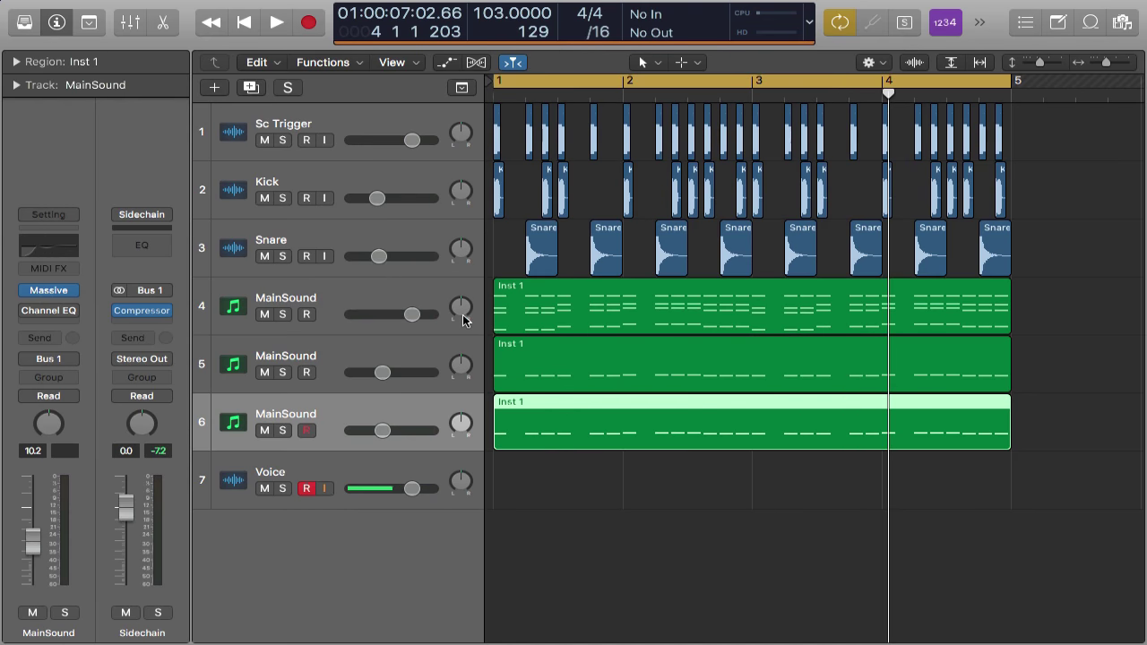
Transpose all notes of the copied region on track 6 up two octaves
double_click(625, 410)
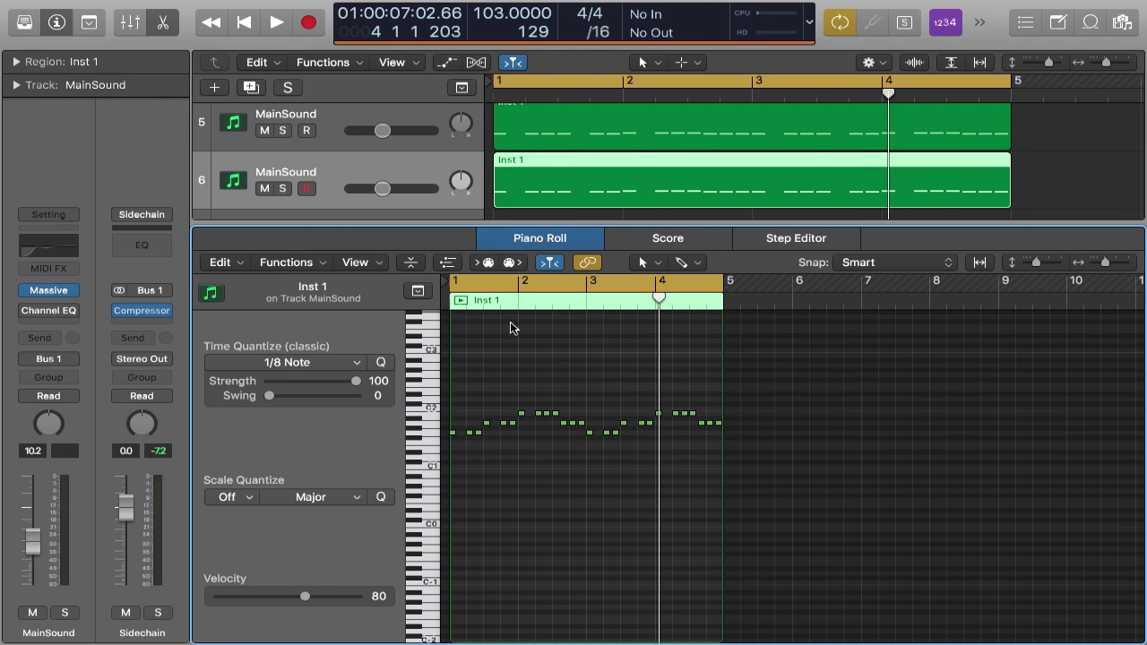
key(super+a)
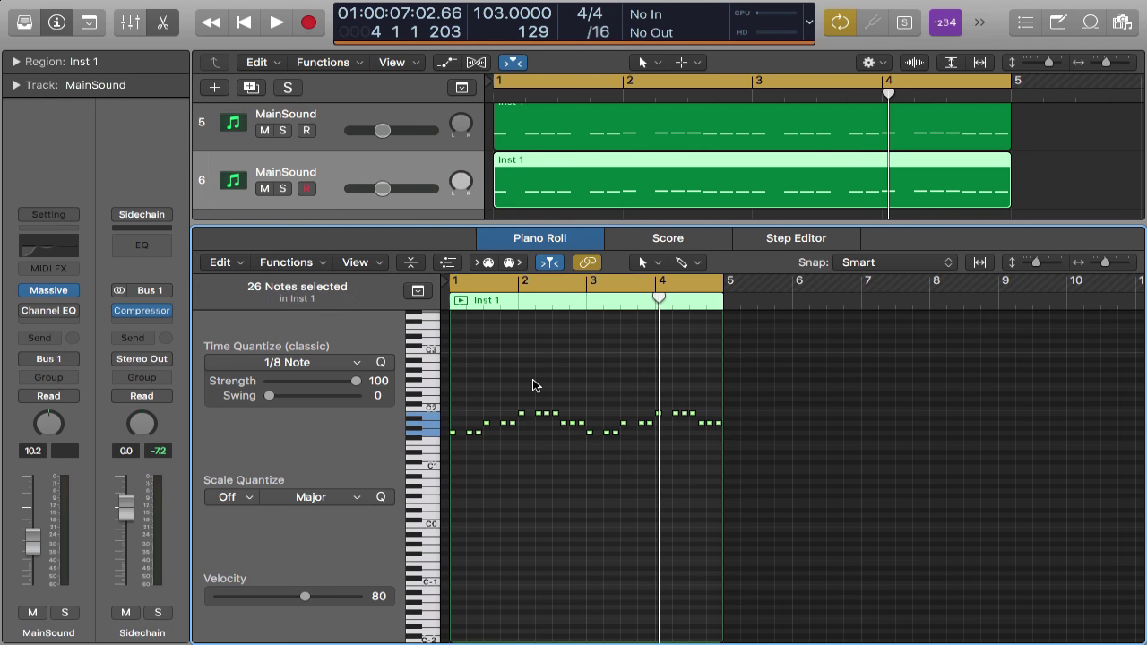
scroll(533, 385, down, 5)
scroll(533, 385, up, 2)
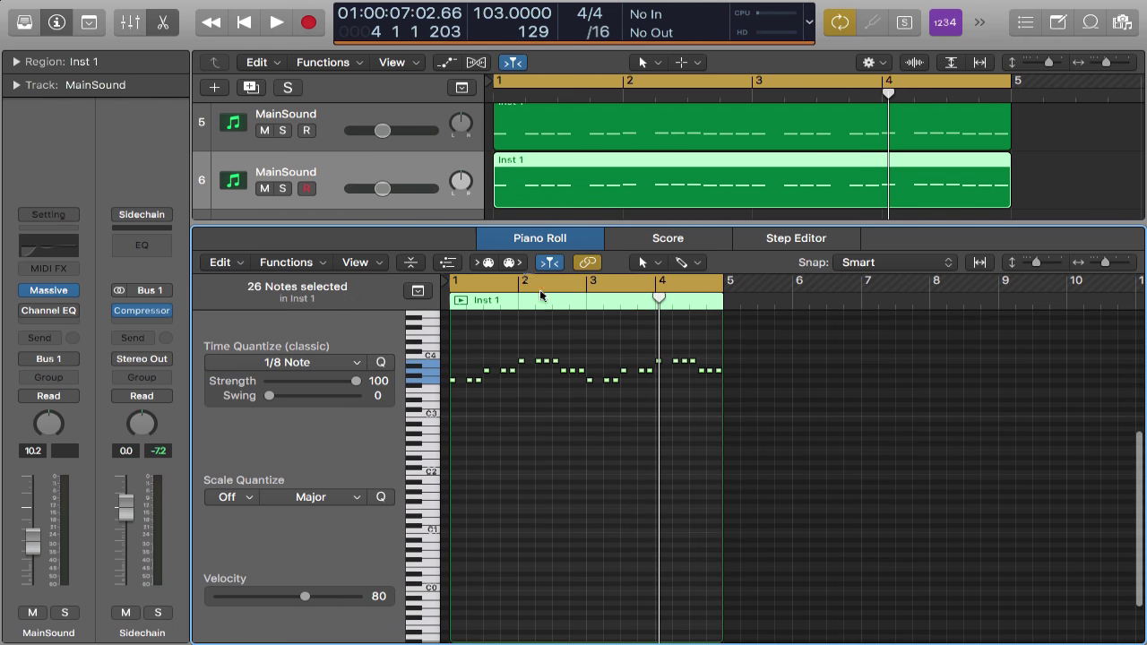
Set the new track's volume to 0.0 dB and audition its raised notes with the loop
key(Return)
key(space)
key(space)
key(super+Right)
key(super+Right)
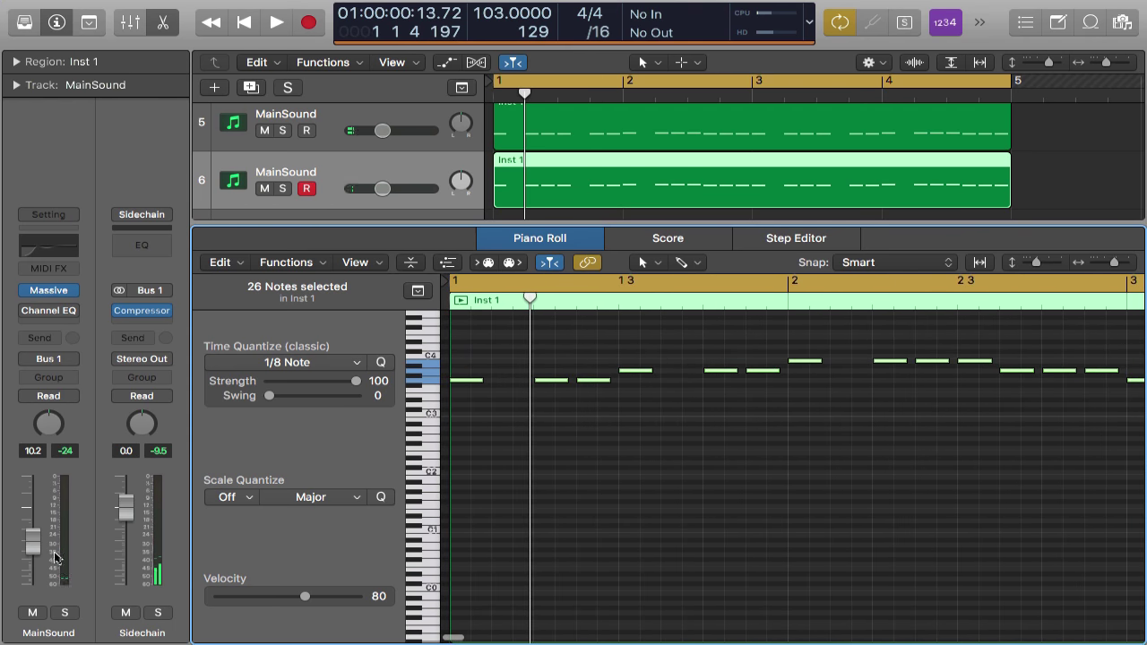
double_click(40, 452)
text(0)
key(Return)
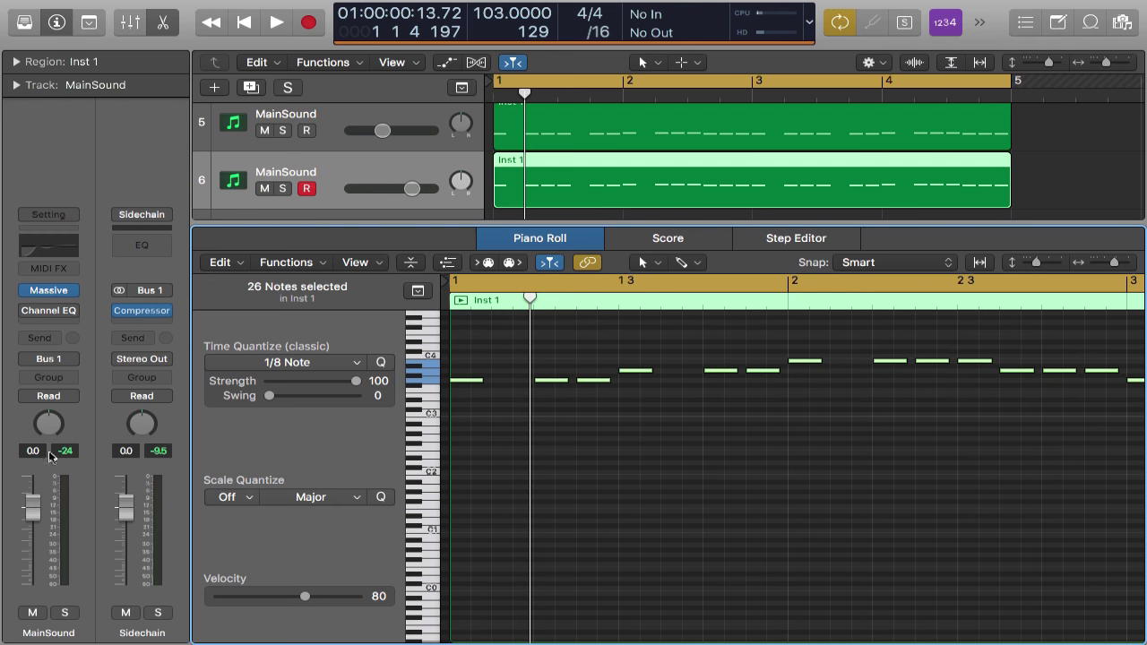
scroll(578, 491, up, 2)
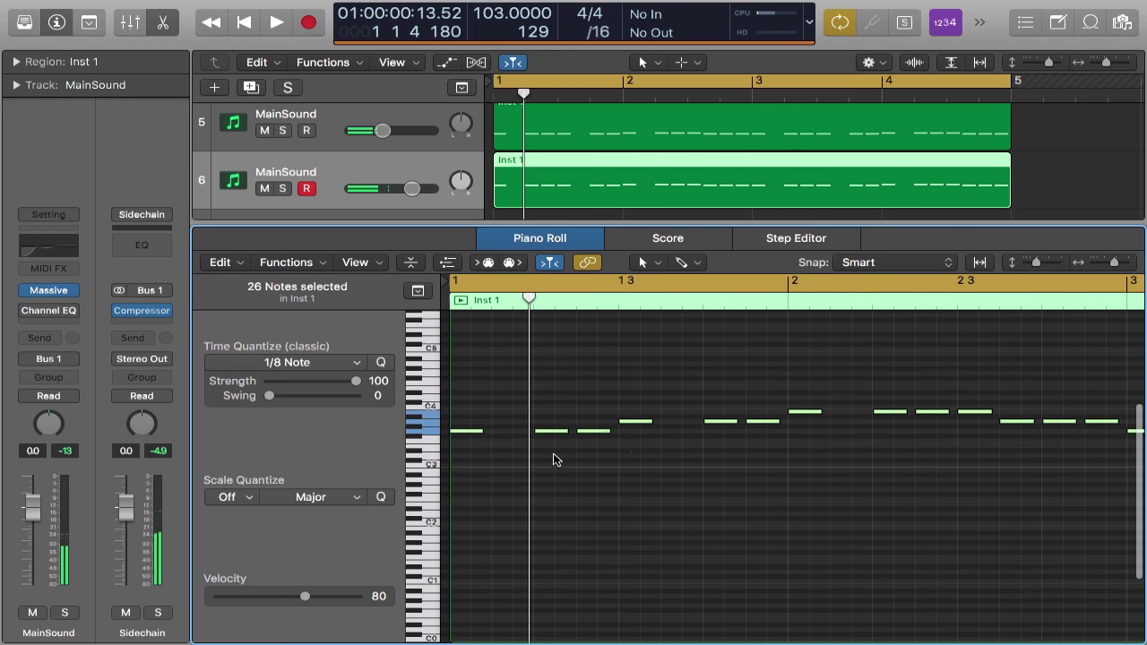
click(552, 460)
key(space)
key(space)
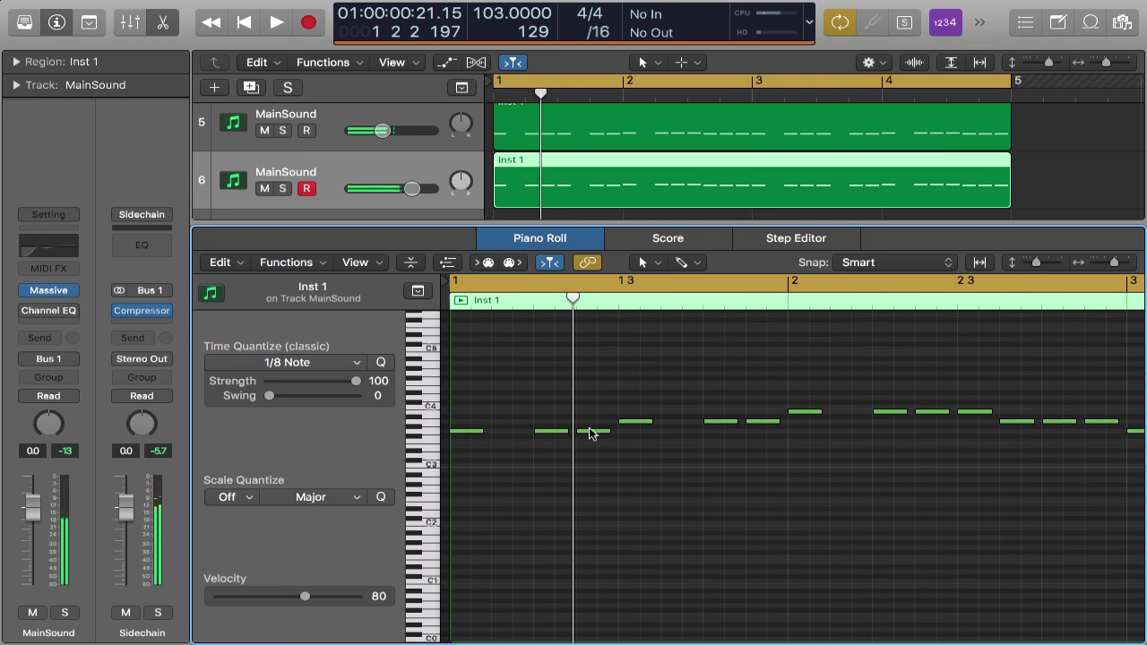
Try raising the third note of bar 1 by five semitones to C4 and return it to its previous pitch
click(591, 431)
key(alt+Up)
key(alt+Up)
key(alt+Up)
key(alt+Up)
key(alt+Up)
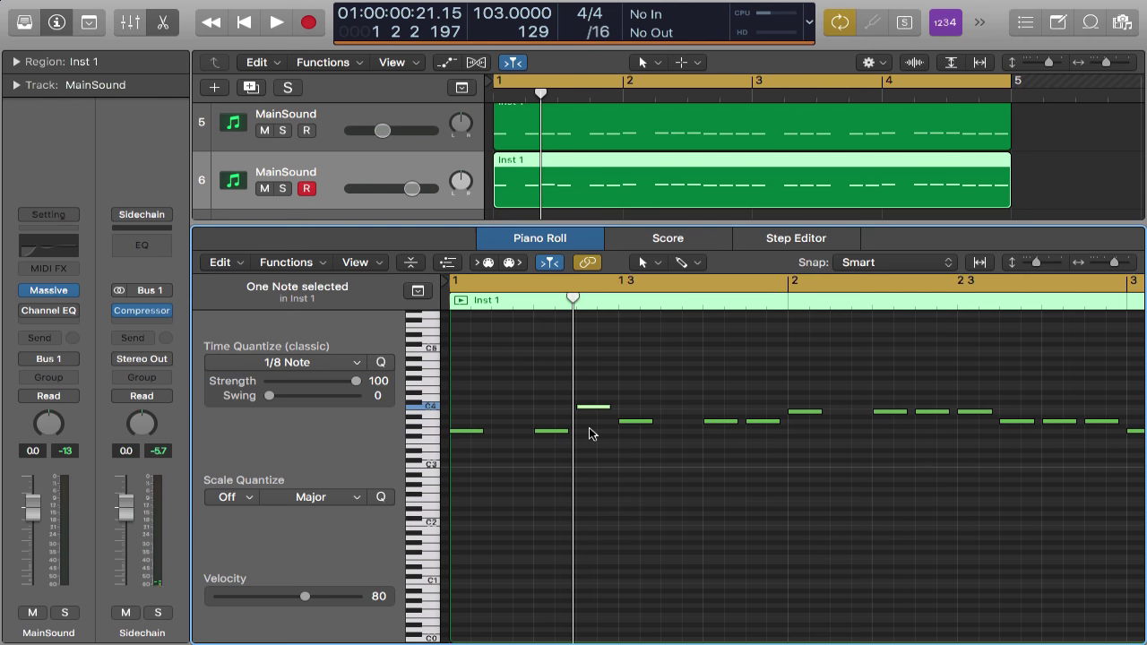
key(alt+Down)
key(alt+Down)
key(alt+Down)
key(alt+Down)
key(alt+Down)
Transpose all notes in the region down five semitones overall, auditioning them with the loop
key(super+a)
key(alt+Down)
key(alt+Down)
key(alt+Down)
key(alt+Down)
key(alt+Down)
key(alt+Down)
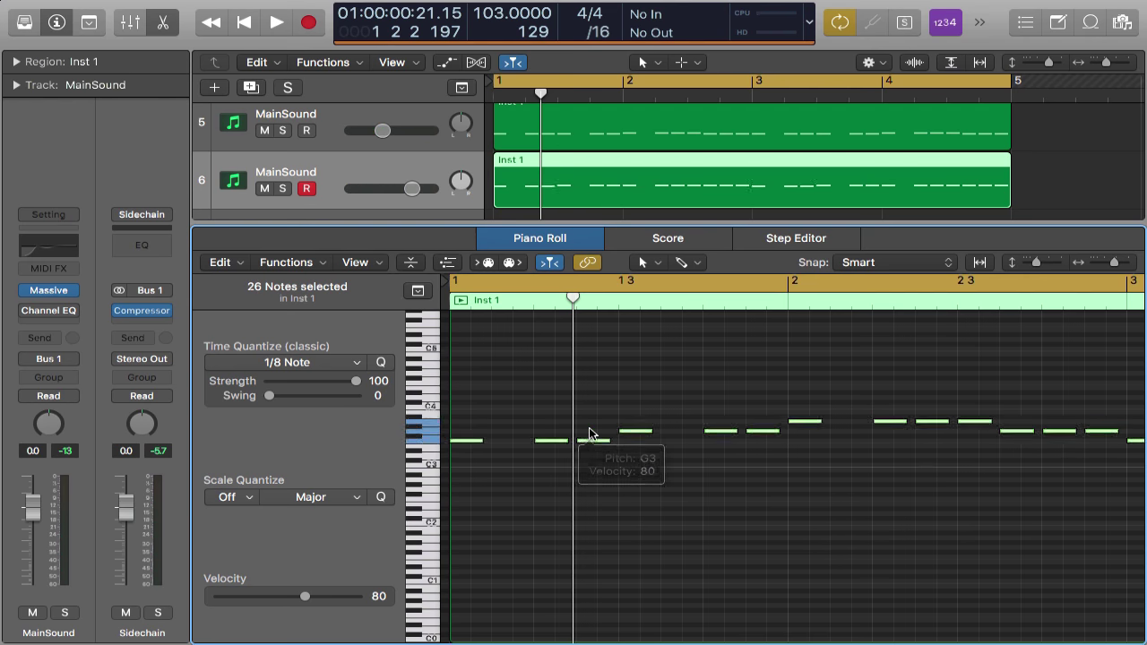
key(space)
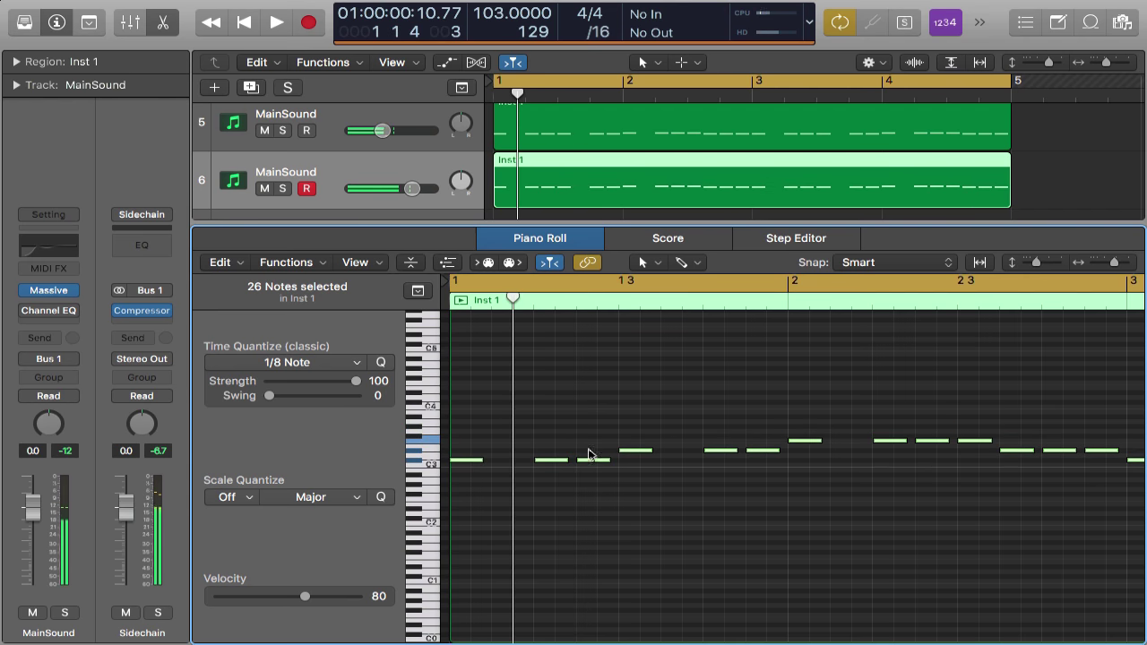
key(alt+Up)
key(space)
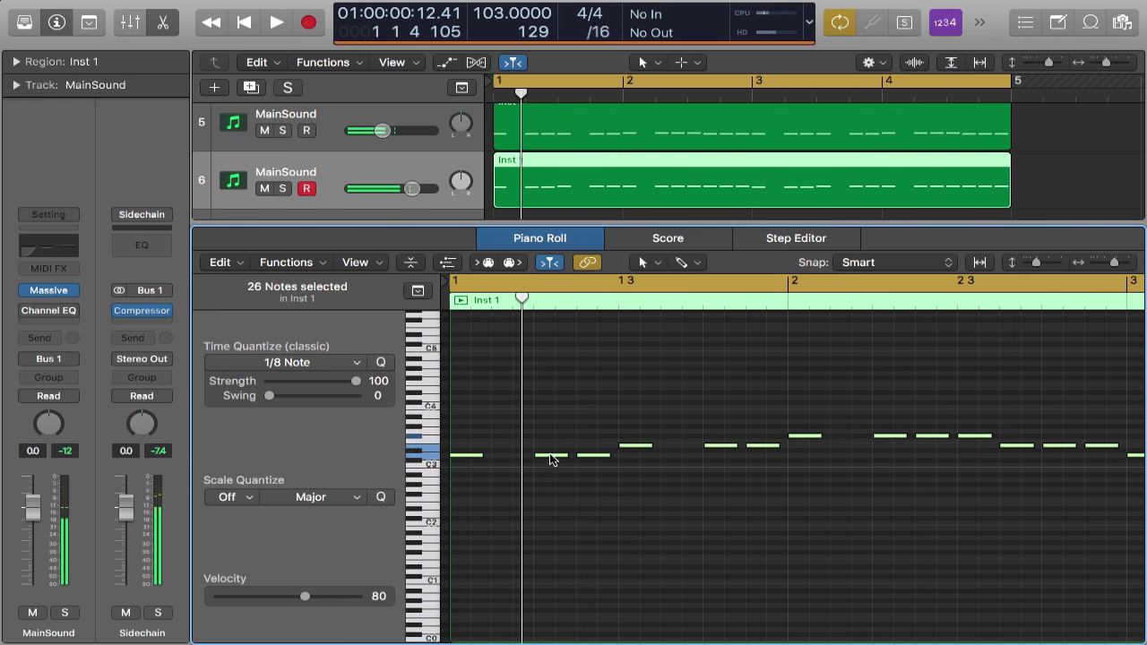
Raise only the third note of bar 1 by seven semitones
click(593, 458)
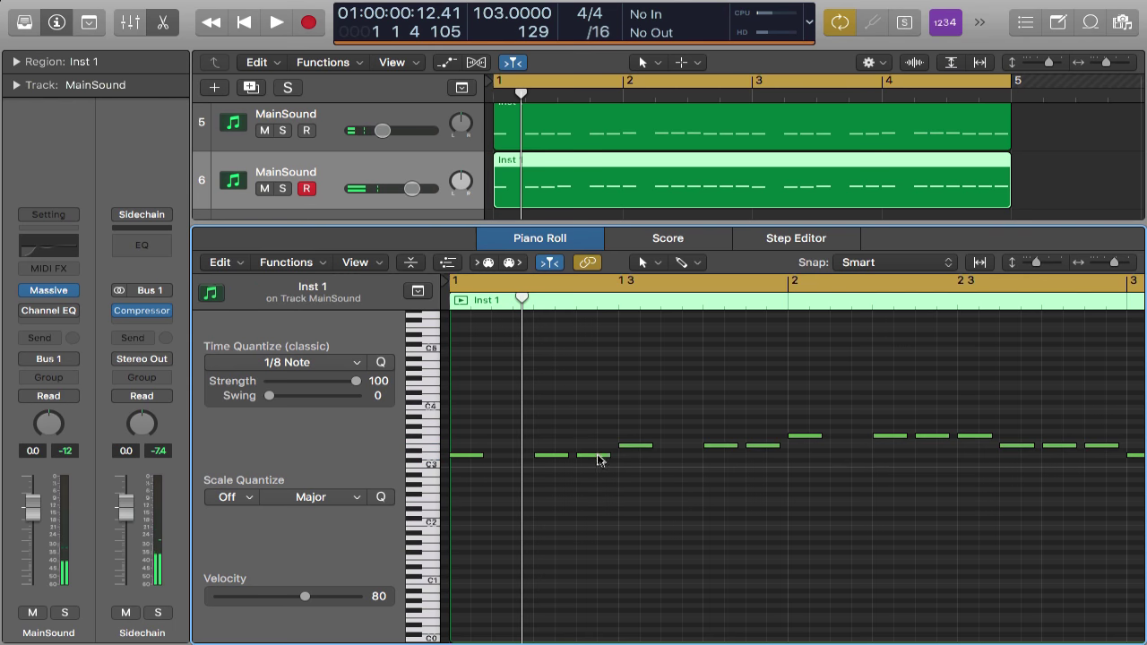
key(alt+Up)
key(alt+Up)
key(alt+Up)
key(alt+Up)
key(alt+Up)
key(alt+Up)
key(alt+Up)
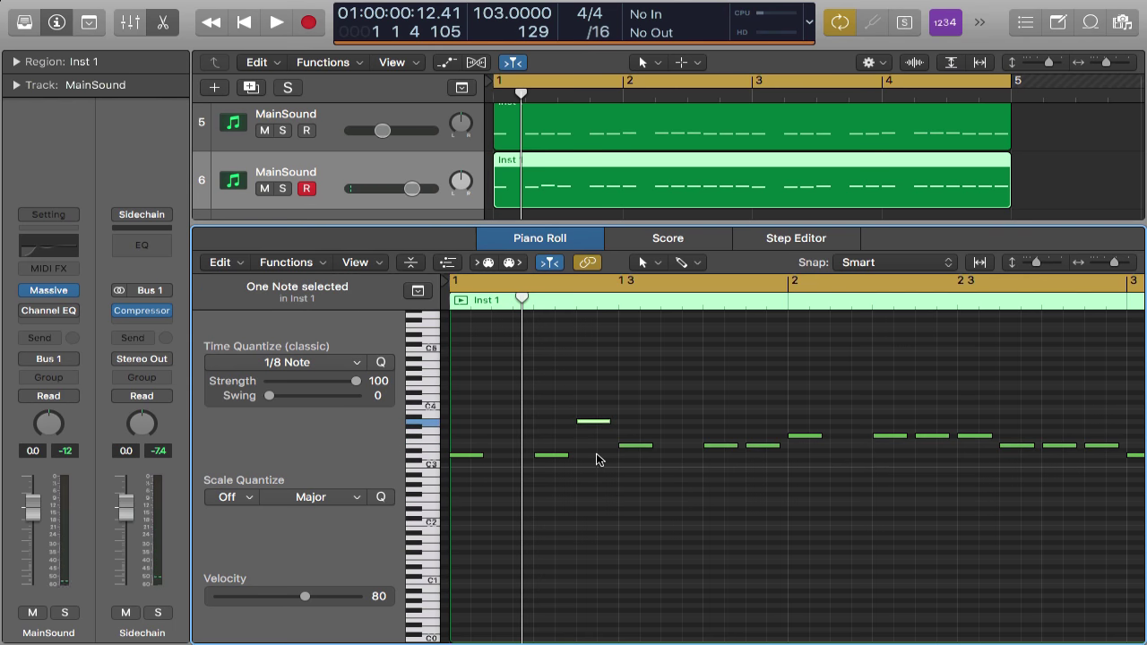
Raise the third note of bar 3 by seven semitones, matching bar 1, and audition the change
key(space)
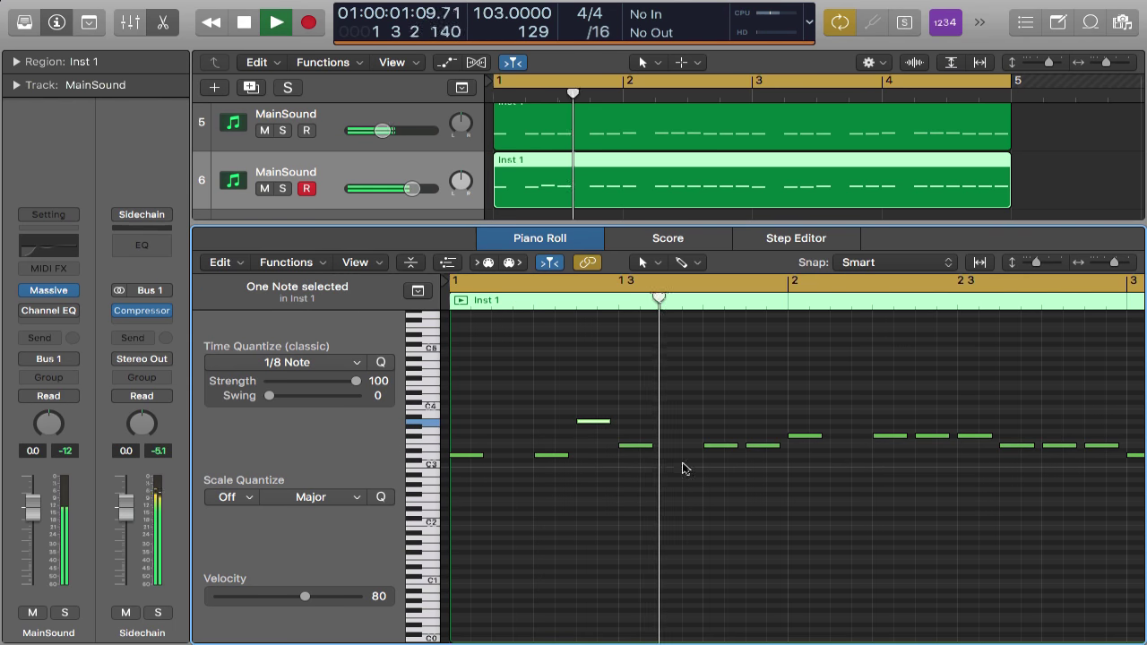
scroll(726, 487, down, 3)
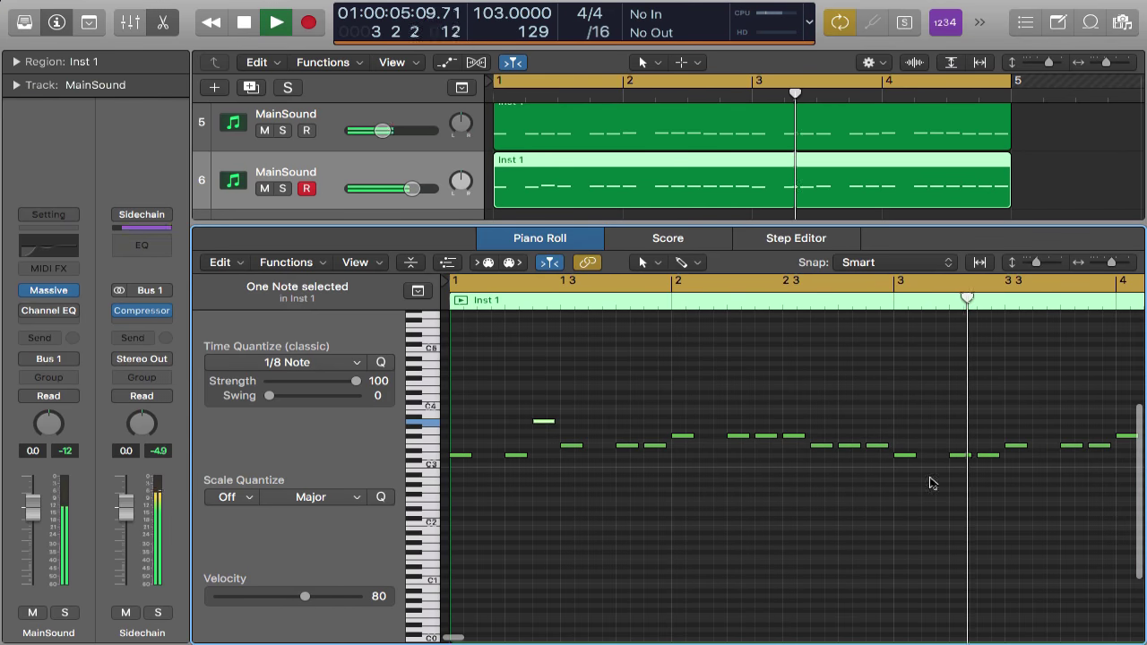
key(space)
super+click(989, 457)
key(alt+Up)
key(alt+Up)
key(alt+Up)
key(alt+Up)
key(alt+Up)
key(alt+Up)
key(alt+Up)
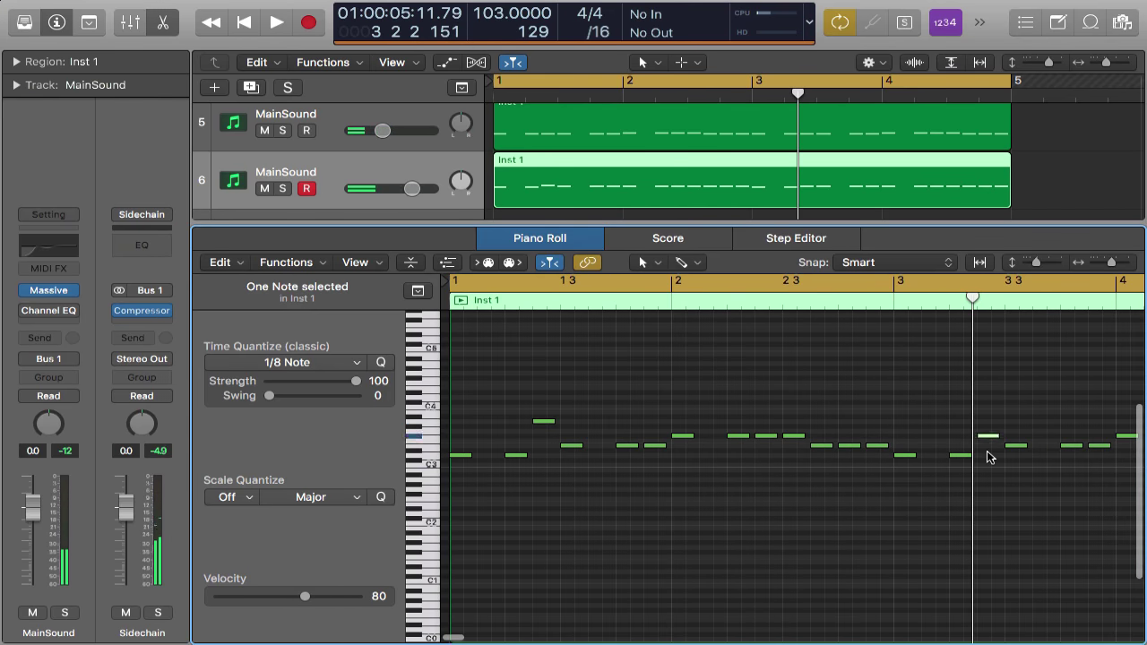
click(944, 291)
key(space)
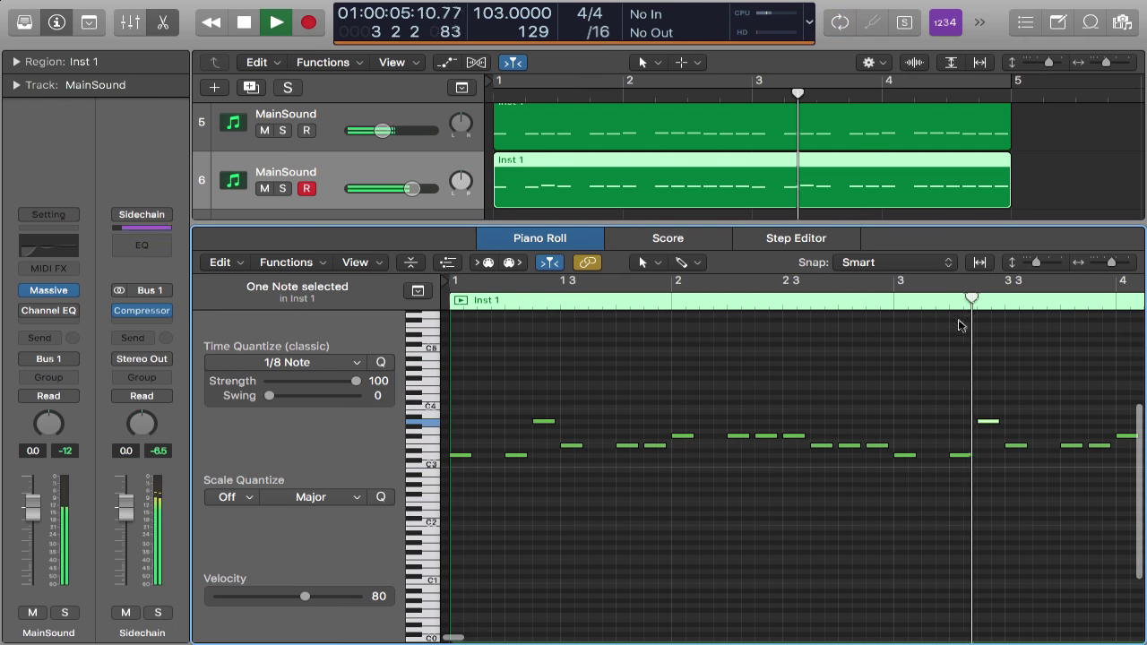
key(space)
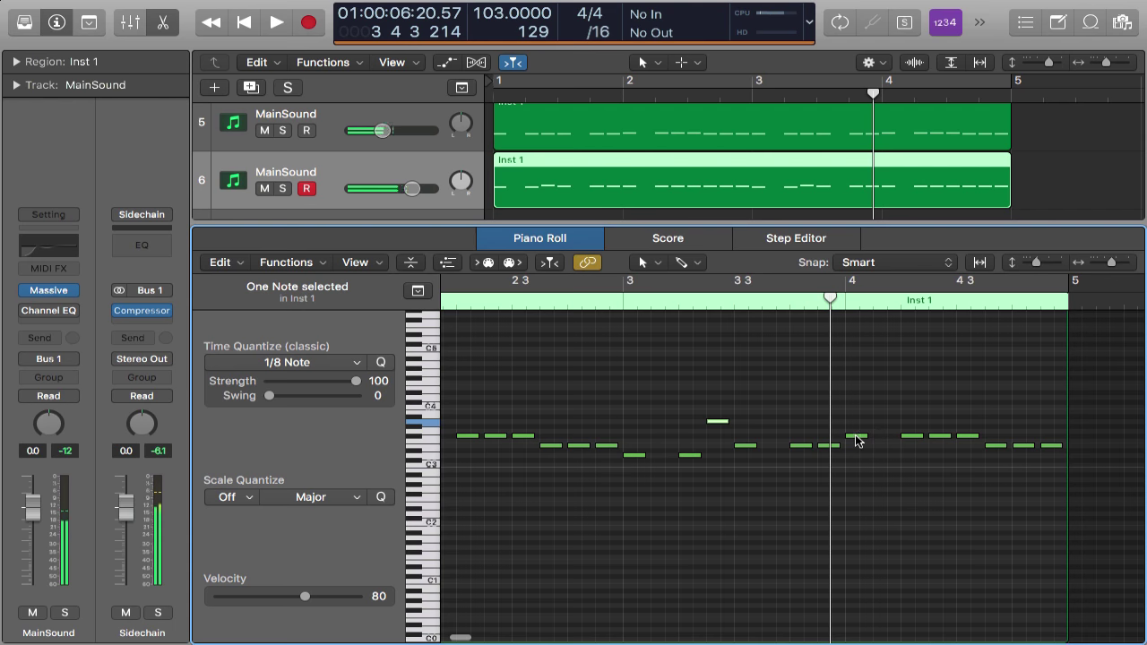
Lower the first note of bar 4 by four semitones and raise the following three notes by three semitones
drag(859, 436, 858, 451)
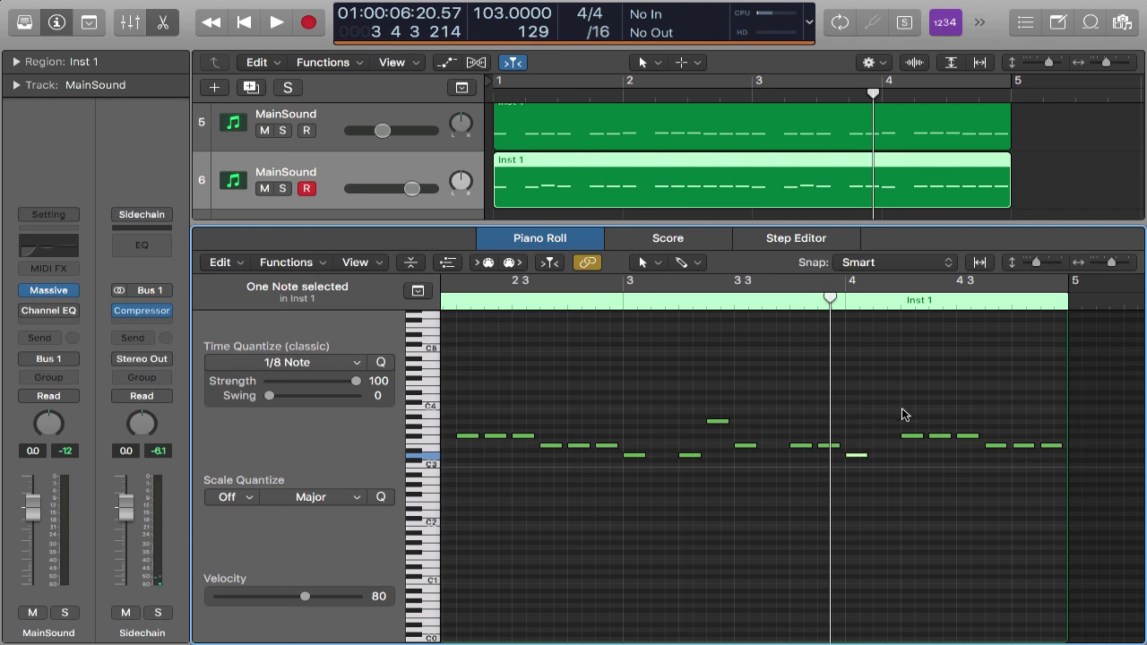
drag(902, 408, 968, 475)
key(alt+Up)
key(alt+Up)
key(alt+Up)
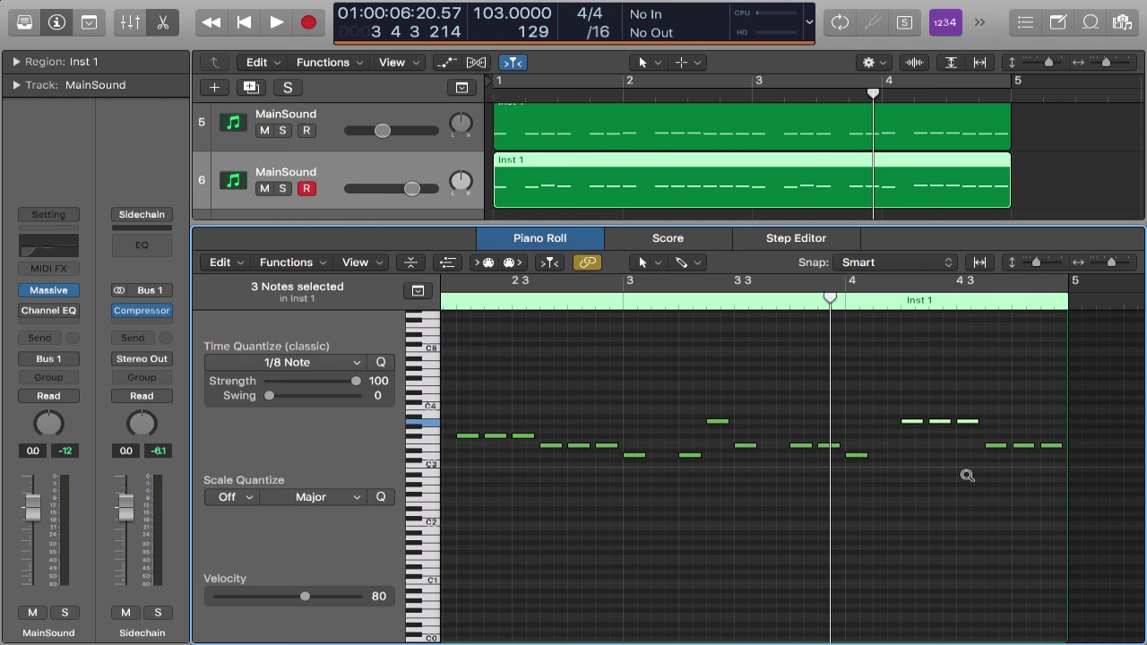
Audition the edited notes in bar 4, close the Piano Roll and turn the four-bar cycle back on
key(space)
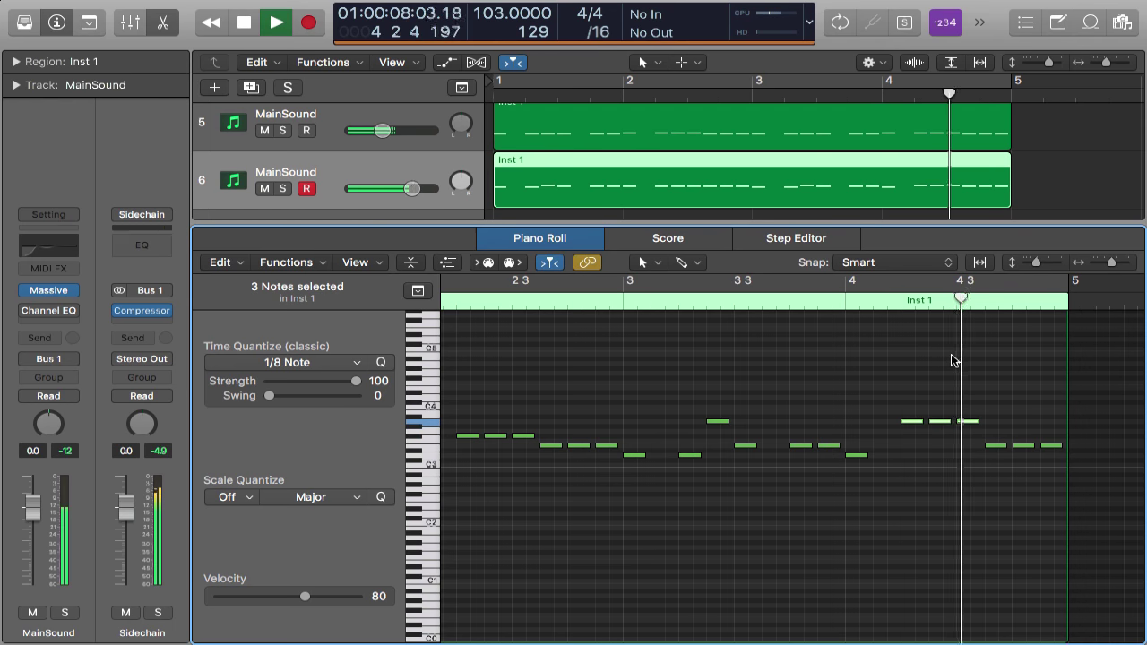
key(space)
key(p)
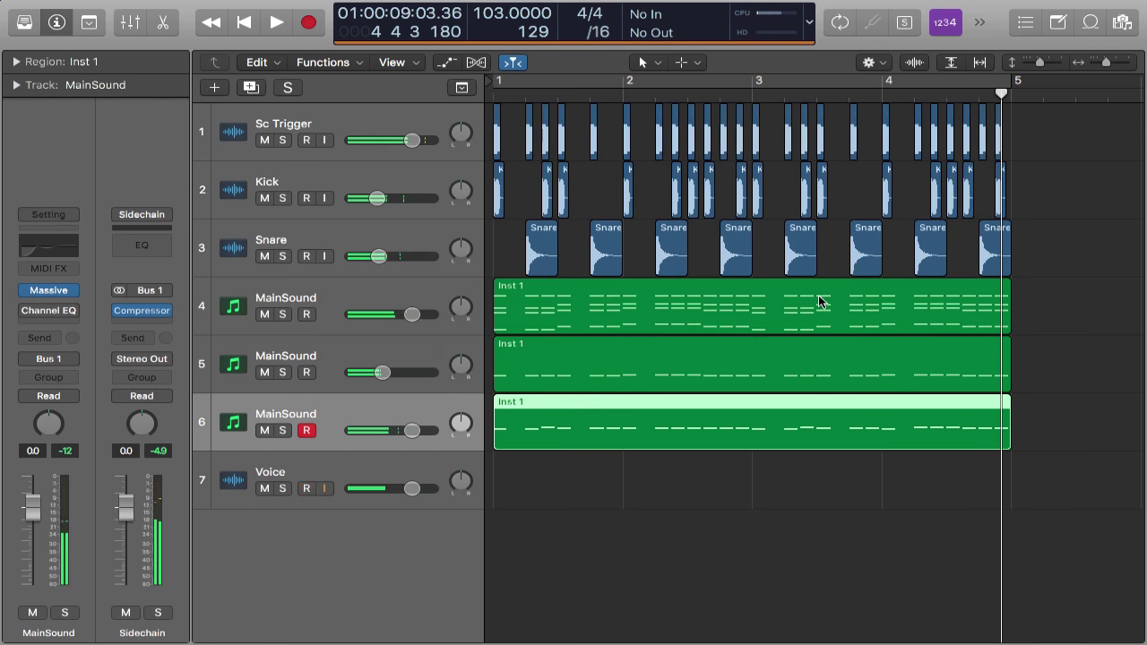
click(832, 86)
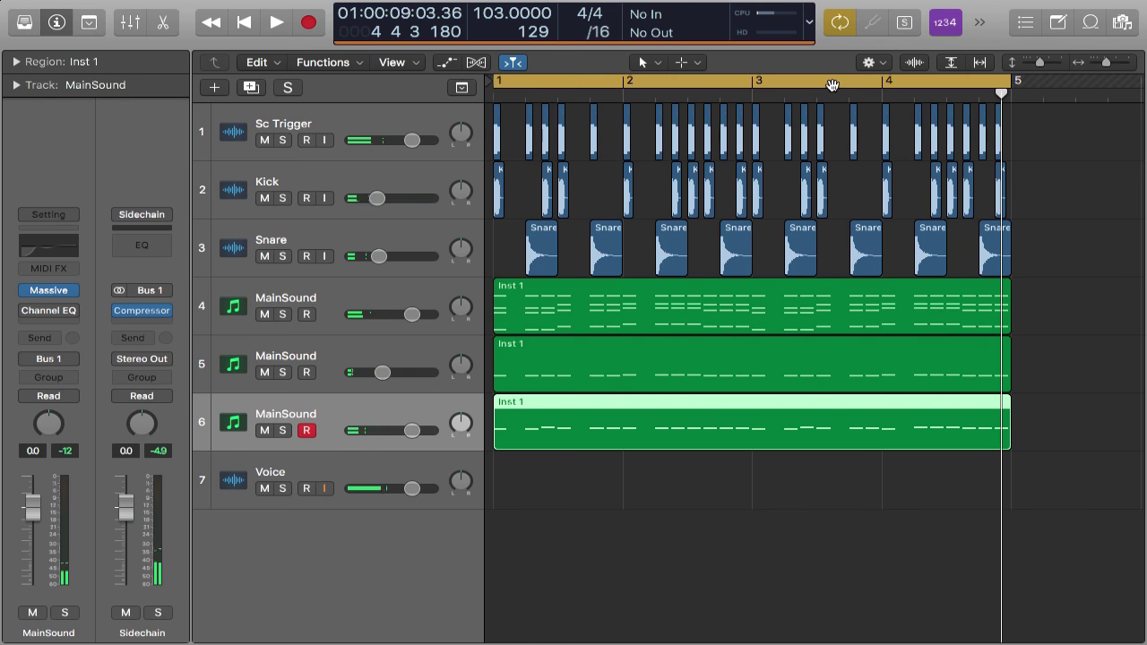
Open Massive on the melody track and lengthen the release of envelope 4, auditioning it with the loop
click(51, 293)
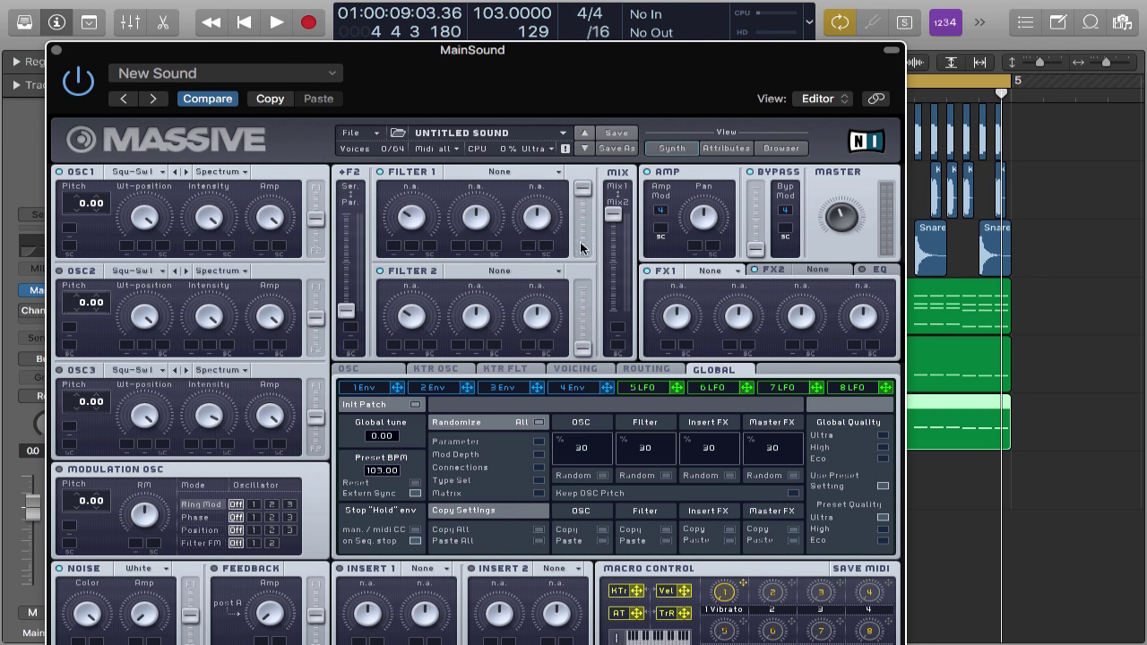
double_click(527, 53)
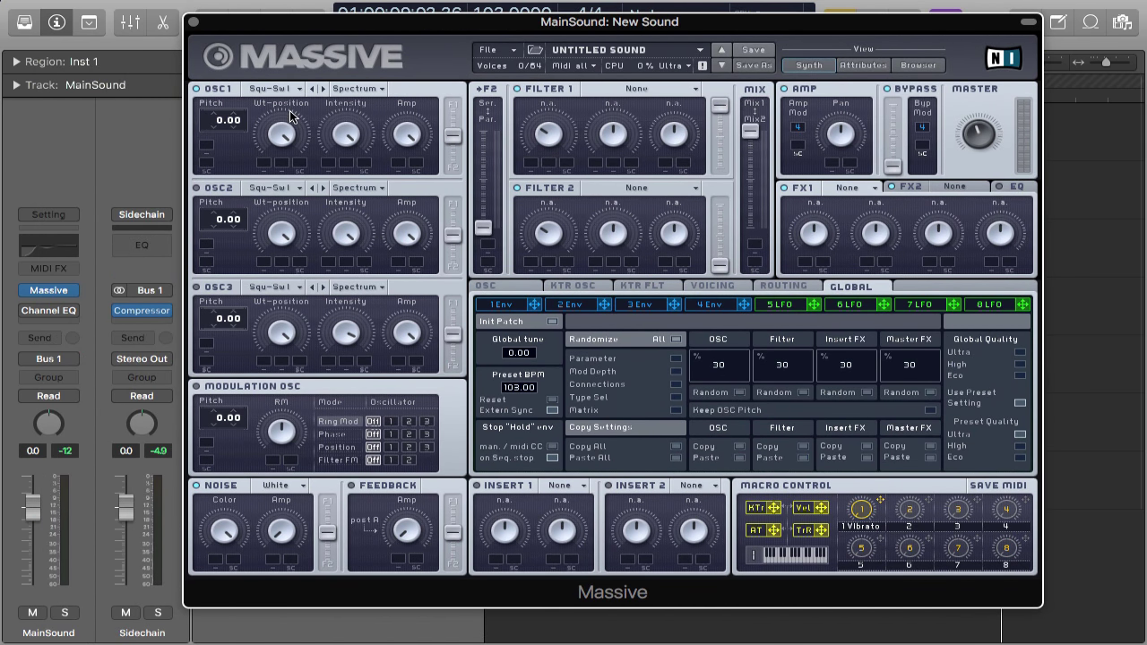
click(718, 305)
drag(998, 449, 1006, 417)
key(space)
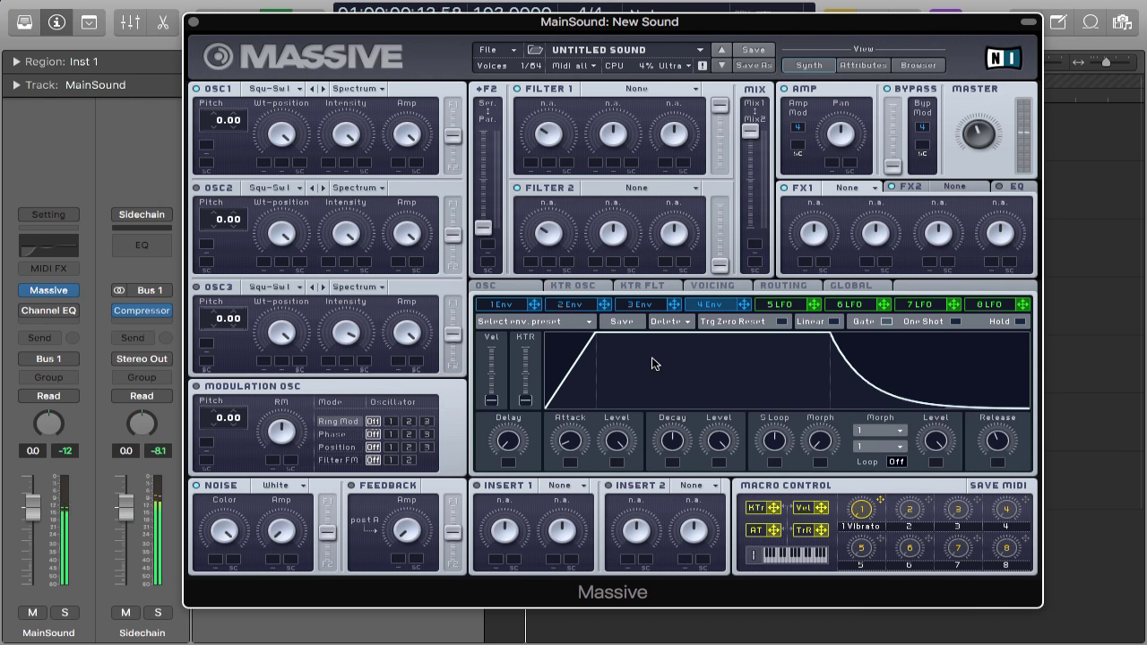
Enable Massive's unisono Pitch Cutoff spread and raise its amount slightly
click(713, 285)
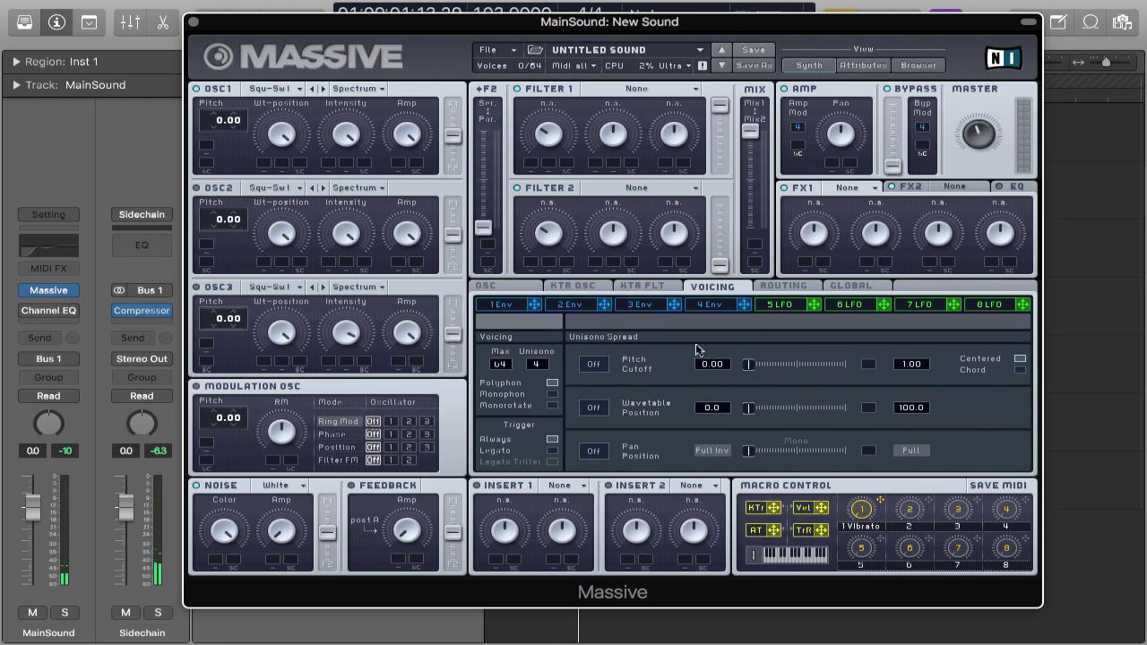
click(595, 365)
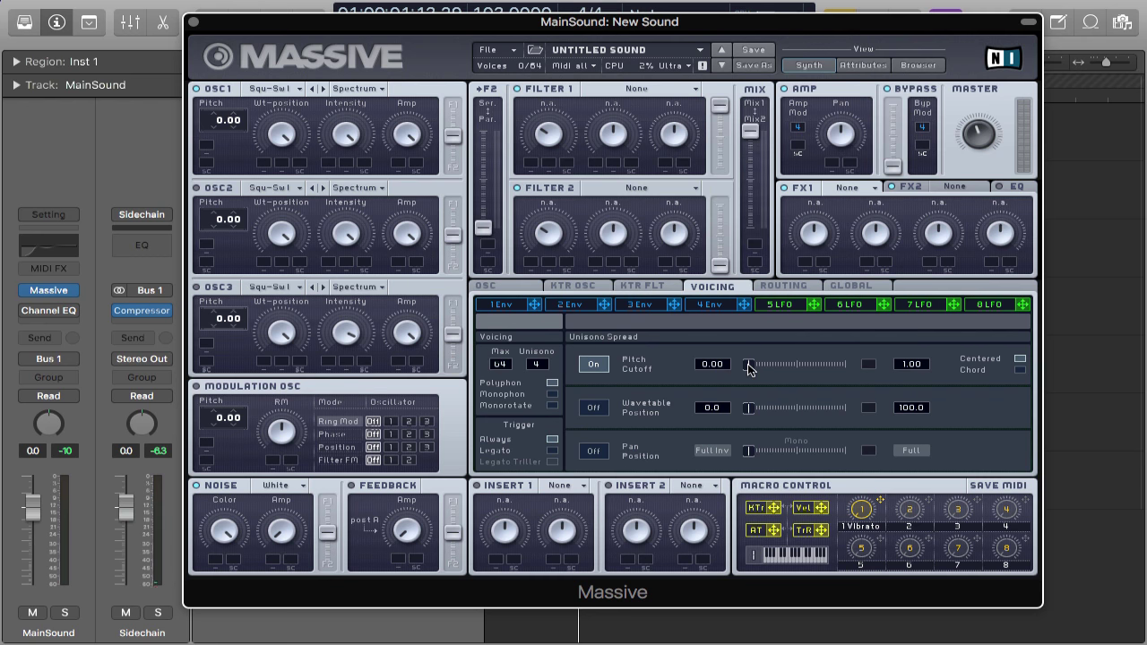
drag(750, 370, 773, 374)
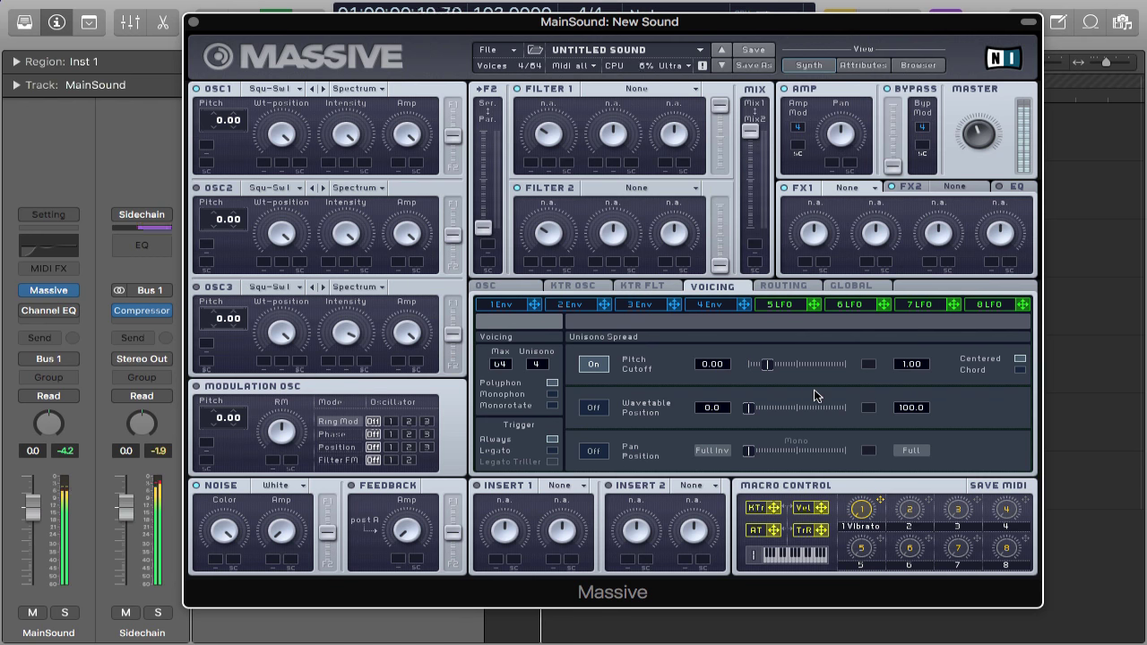
Try a small unisono Pan Position spread, compare the sound with and without it, and leave it off
click(595, 451)
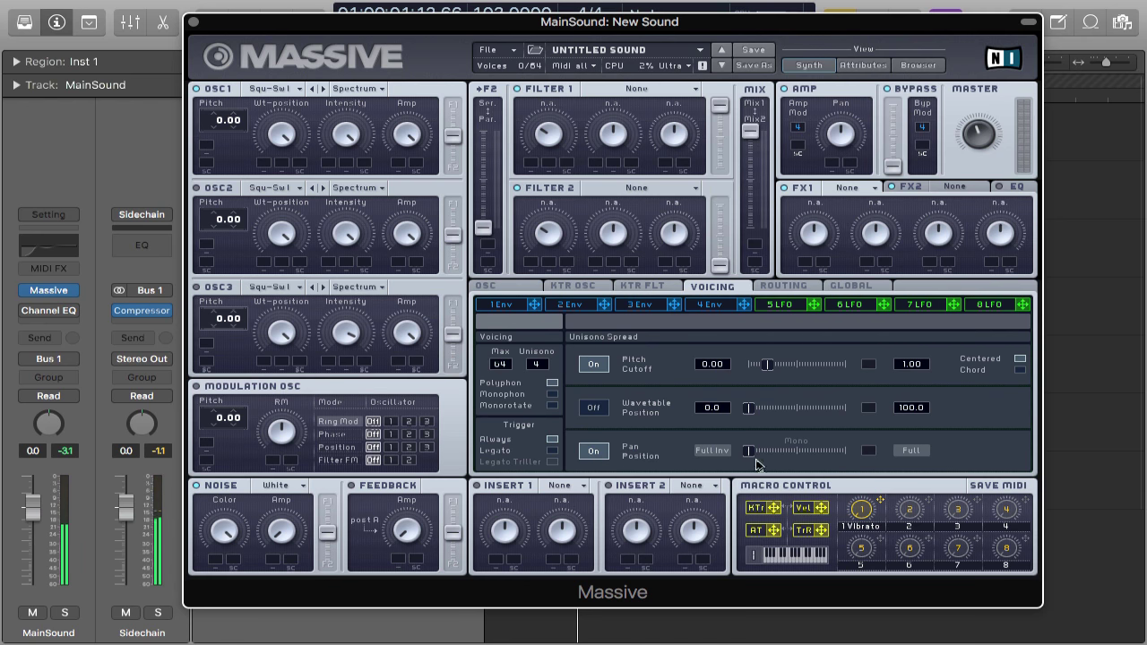
drag(749, 456, 772, 460)
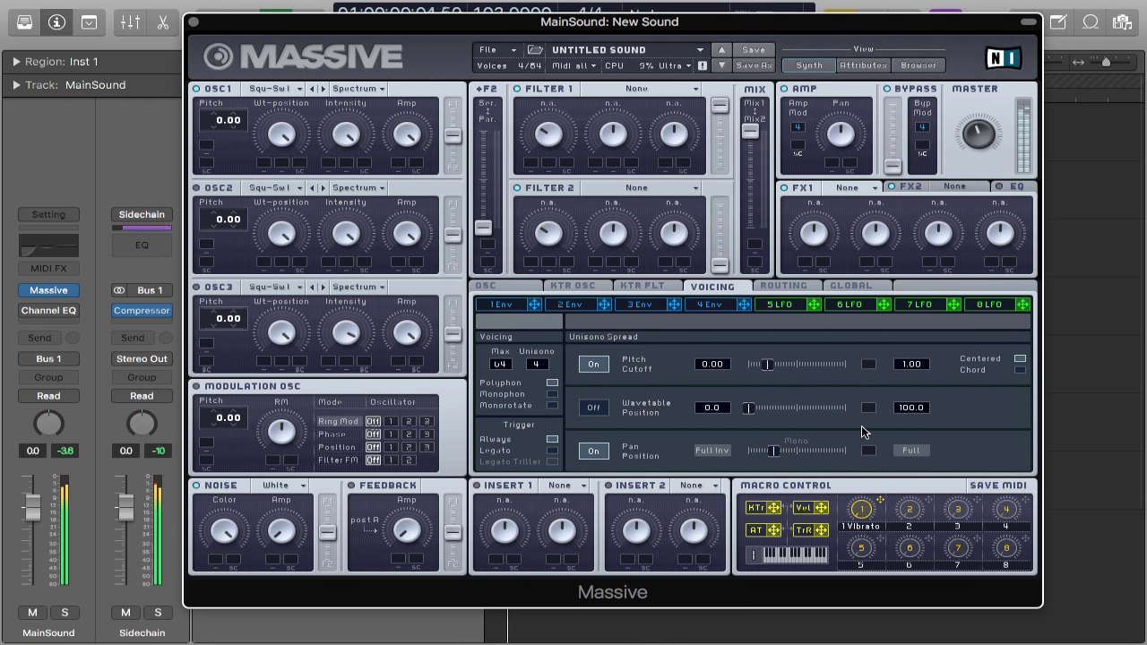
click(595, 453)
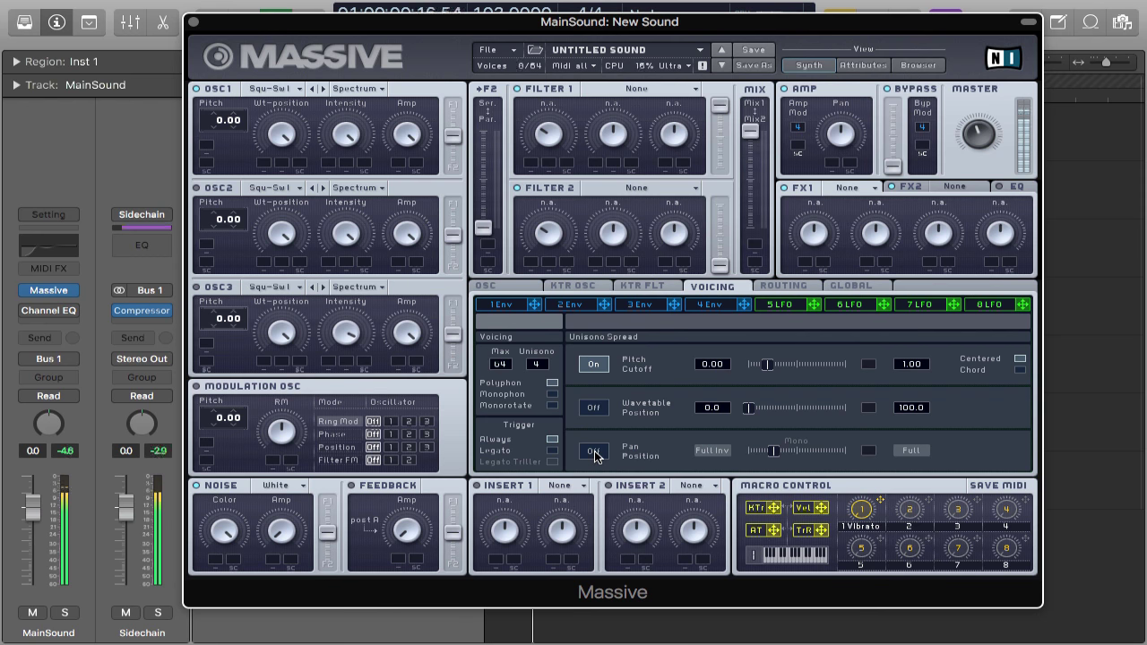
click(595, 453)
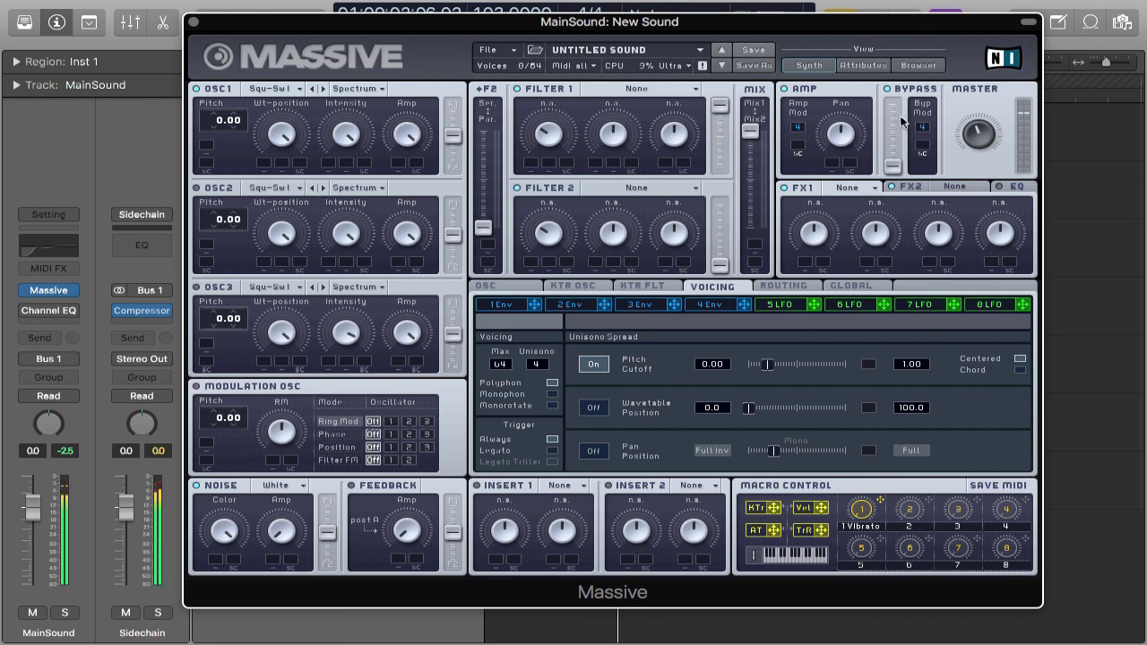
Load the Dimension Expander into Massive's FX1 slot and audition it with the loop
click(877, 189)
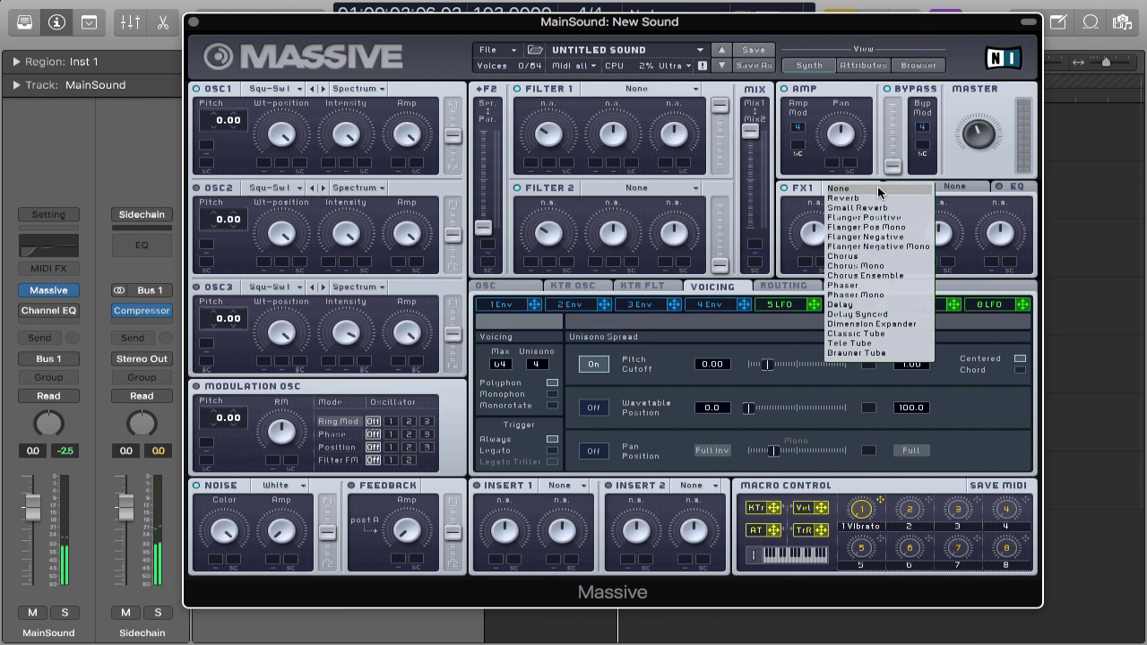
click(890, 324)
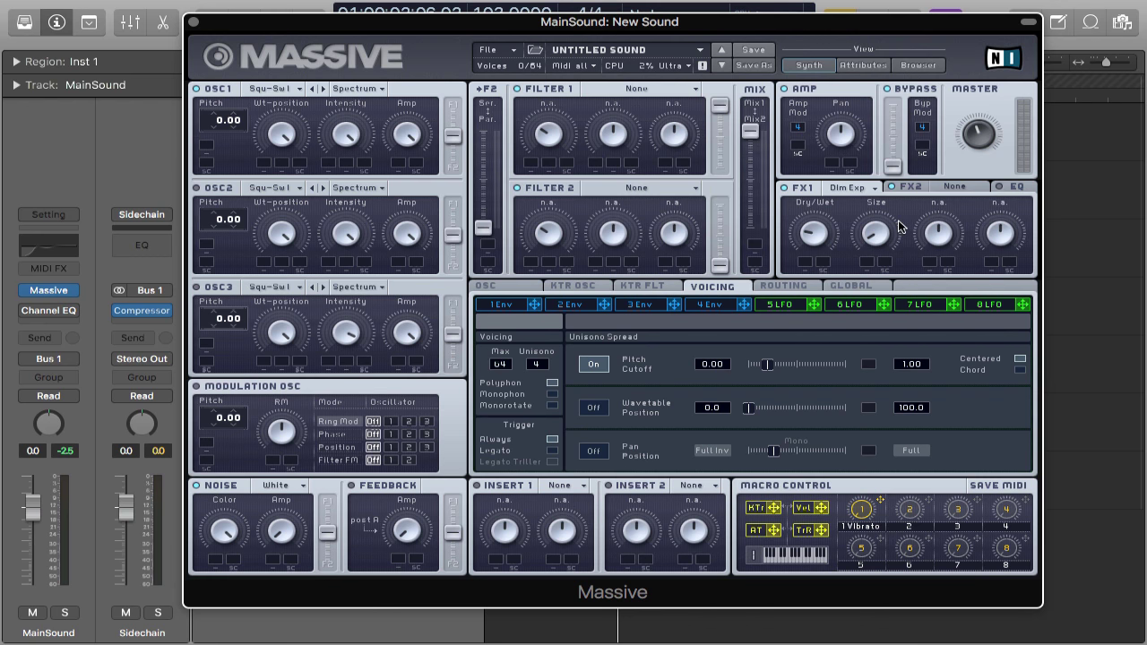
key(space)
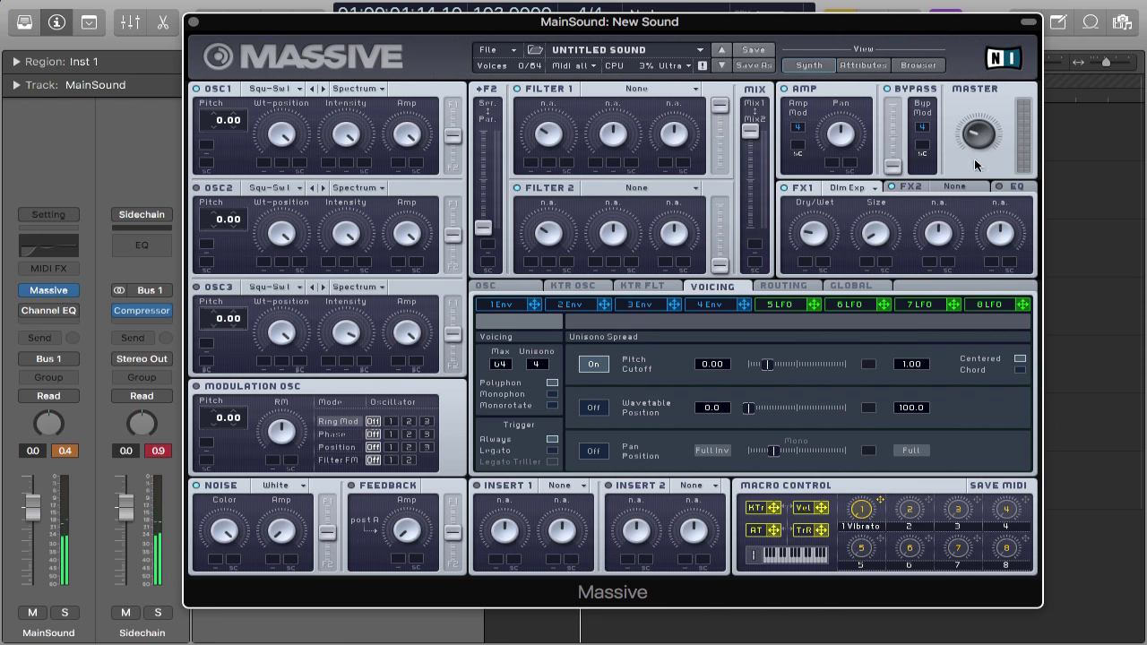
Load Reverb into Massive's FX2 slot, boost the high shelf in its EQ and close the plug-in
click(910, 190)
click(955, 188)
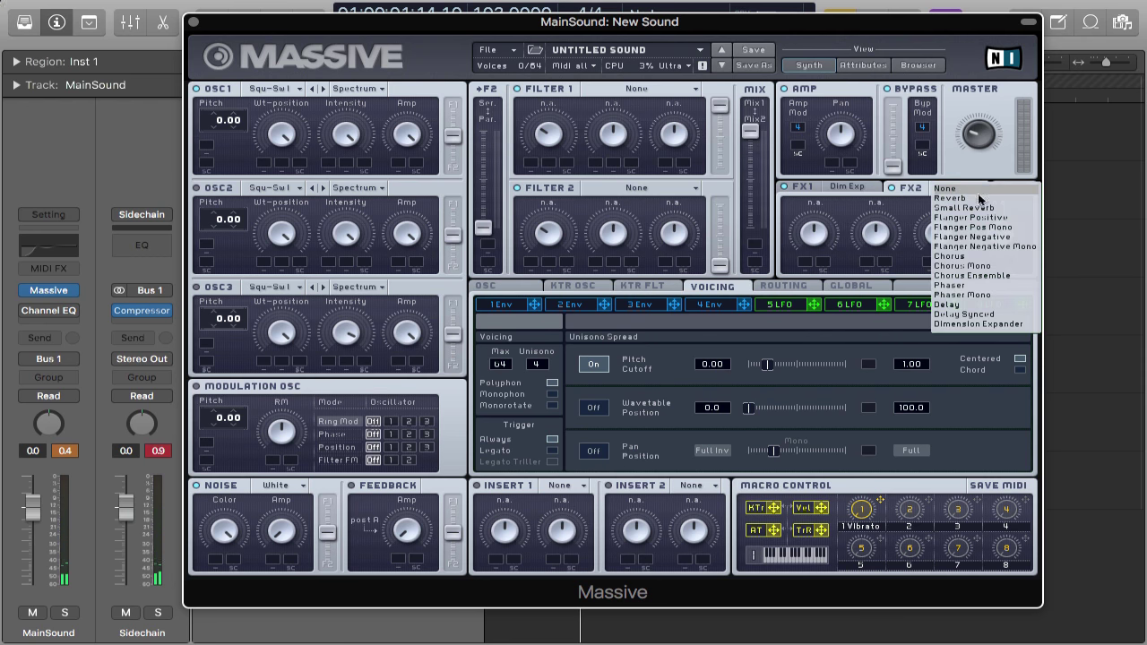
click(975, 205)
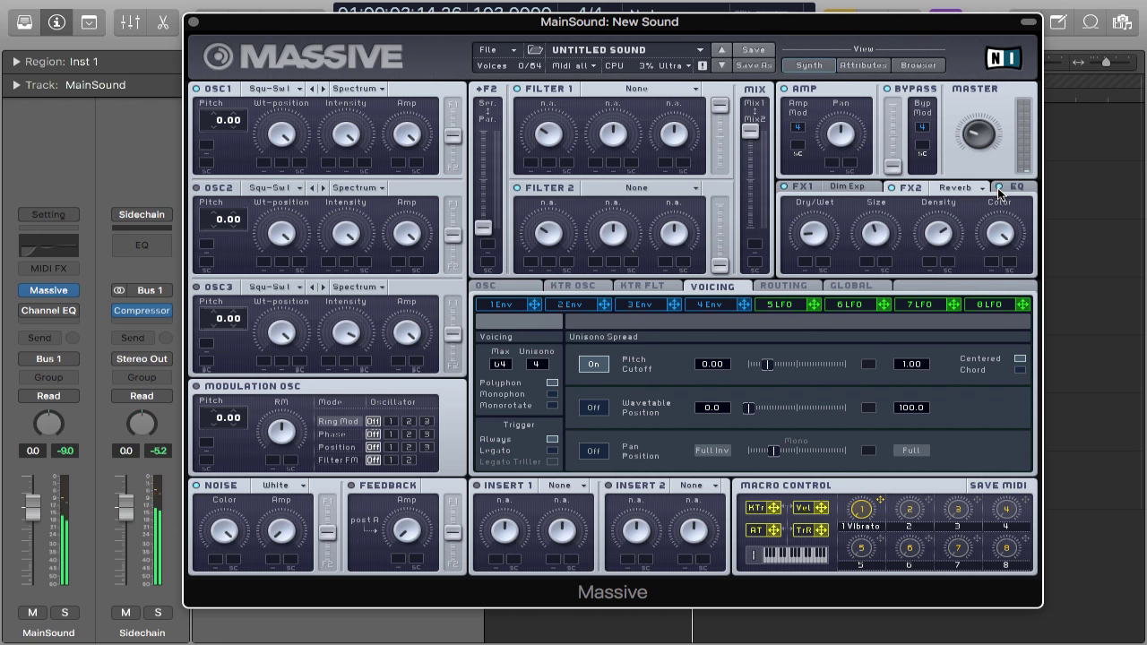
click(1021, 188)
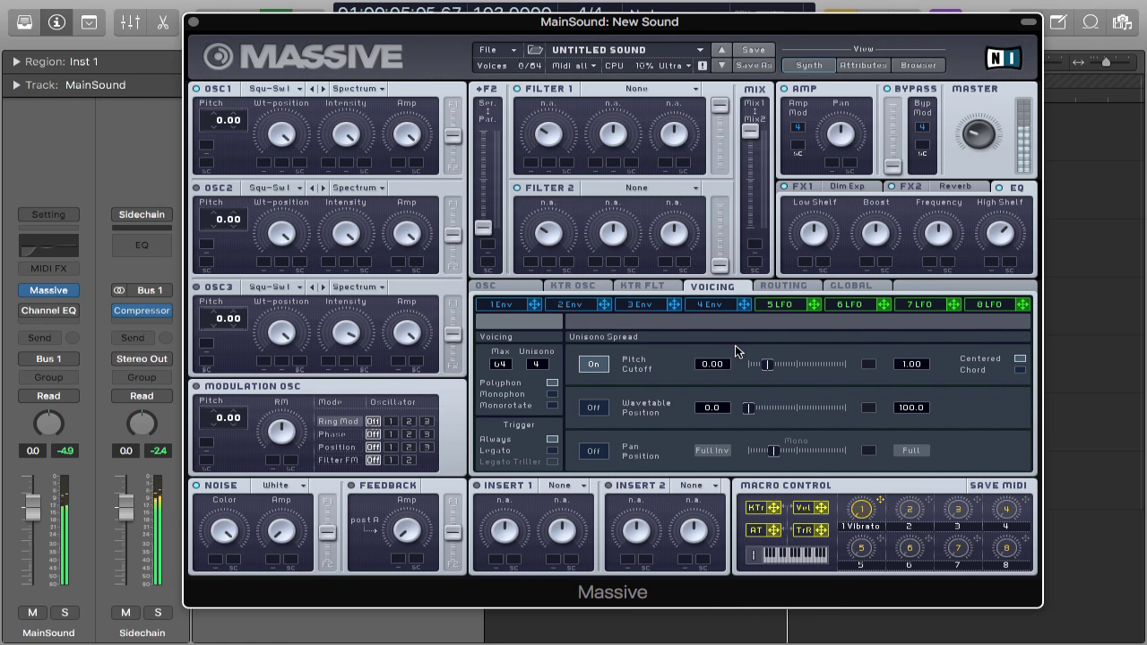
click(194, 22)
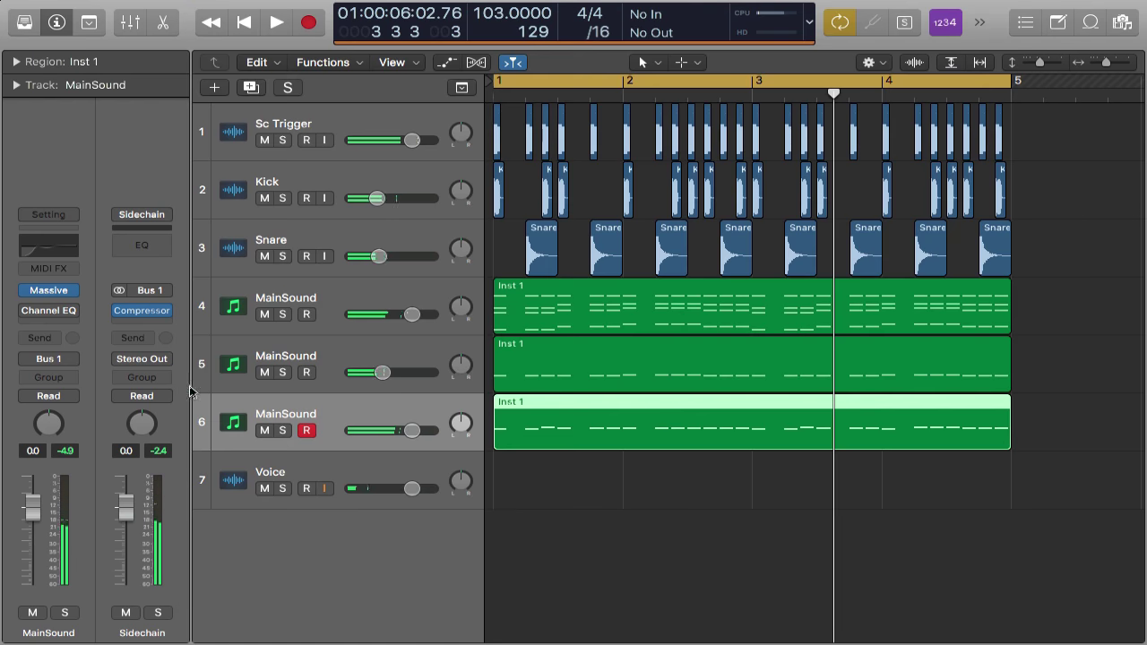
On the melody track, set Channel EQ's low cut to 186 Hz and 2500 Hz band to +1.0 dB, Q 0.57, with track volume at -2.6 dB
click(51, 311)
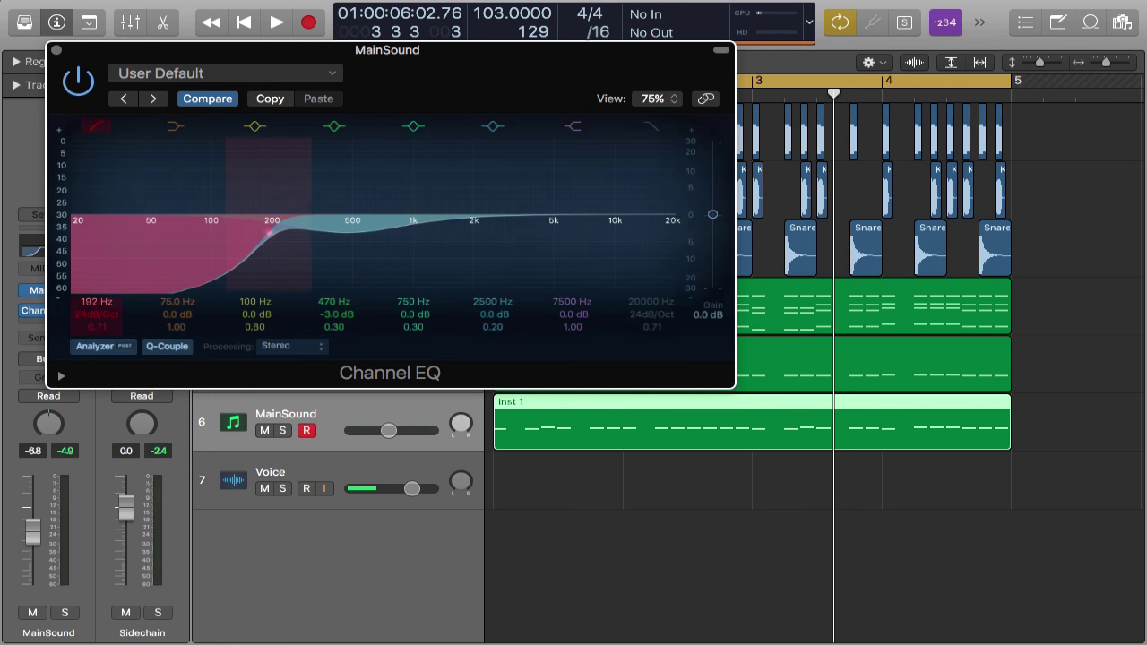
key(space)
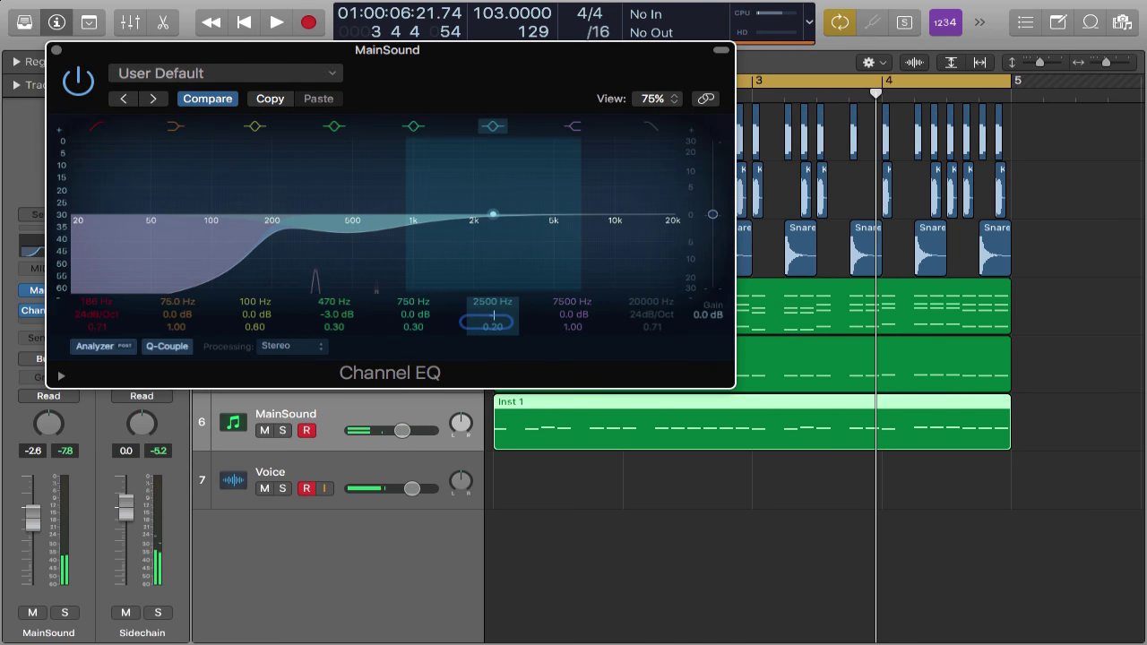
drag(493, 315, 498, 312)
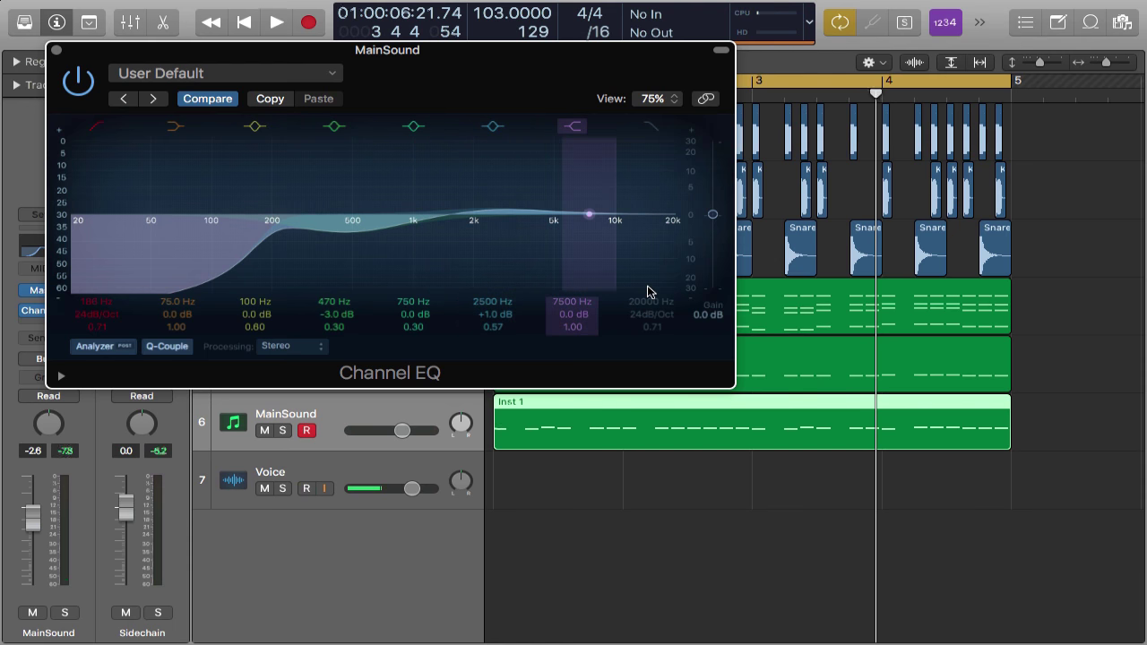
key(space)
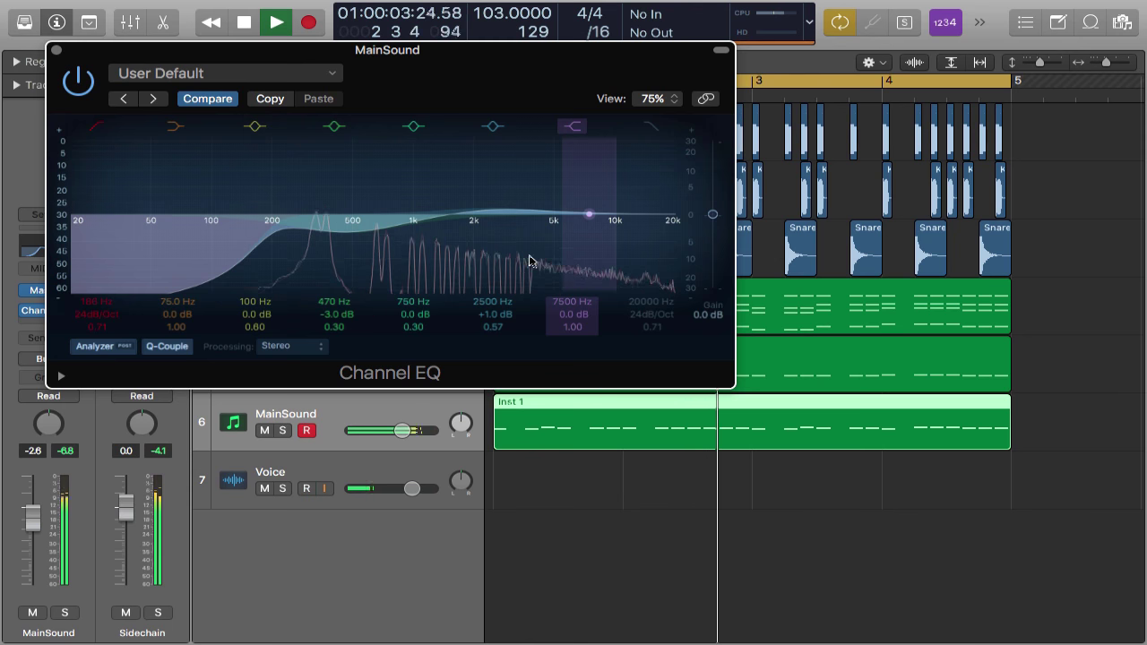
key(space)
click(55, 51)
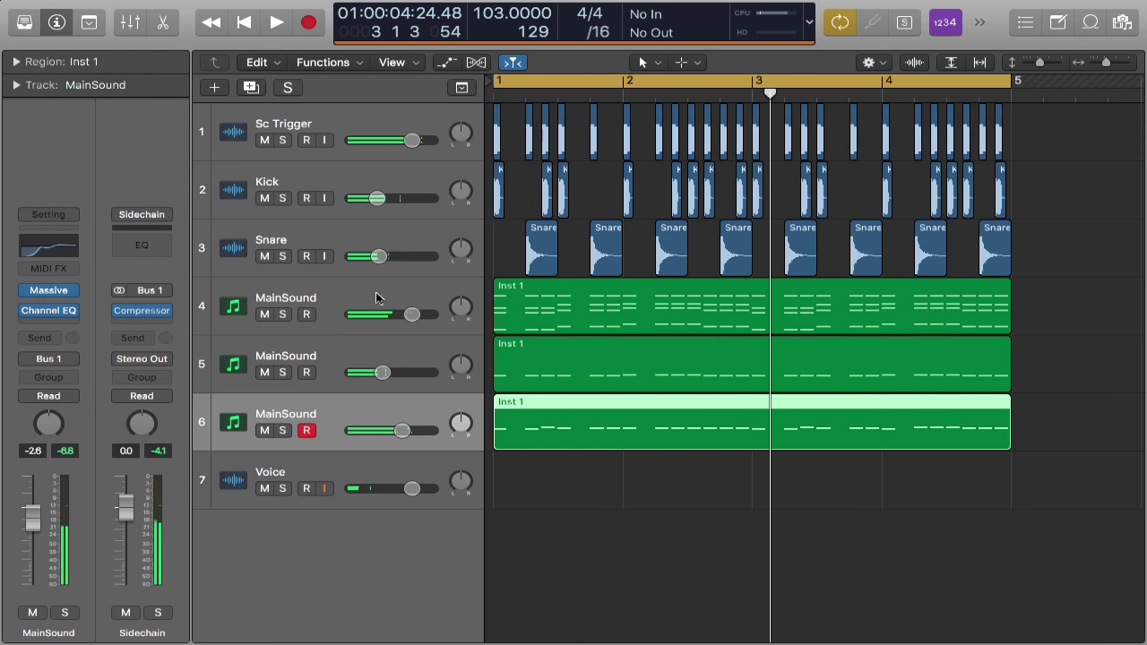
Set the chord track's volume to -6.2 dB and audition the balance with the loop
click(361, 299)
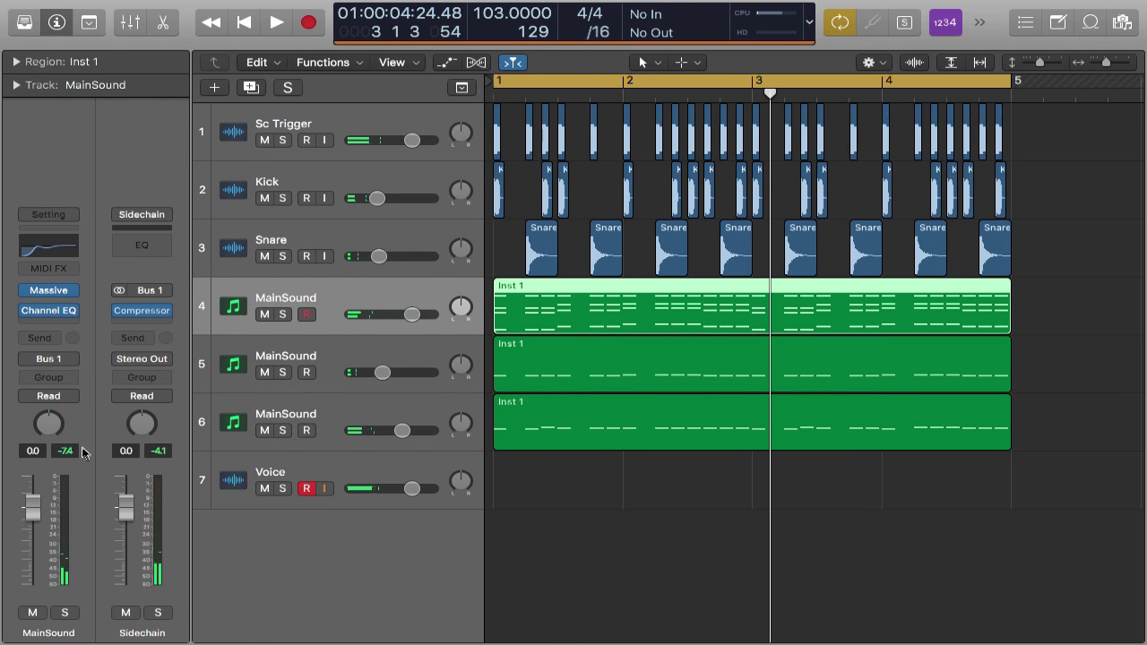
drag(34, 509, 34, 529)
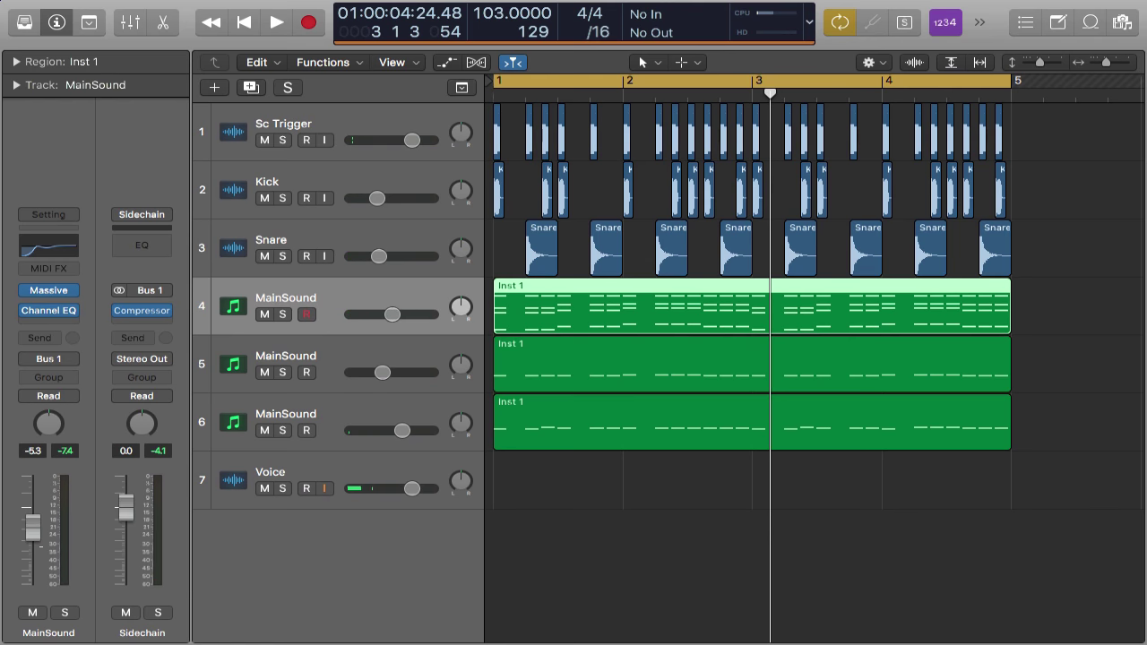
key(space)
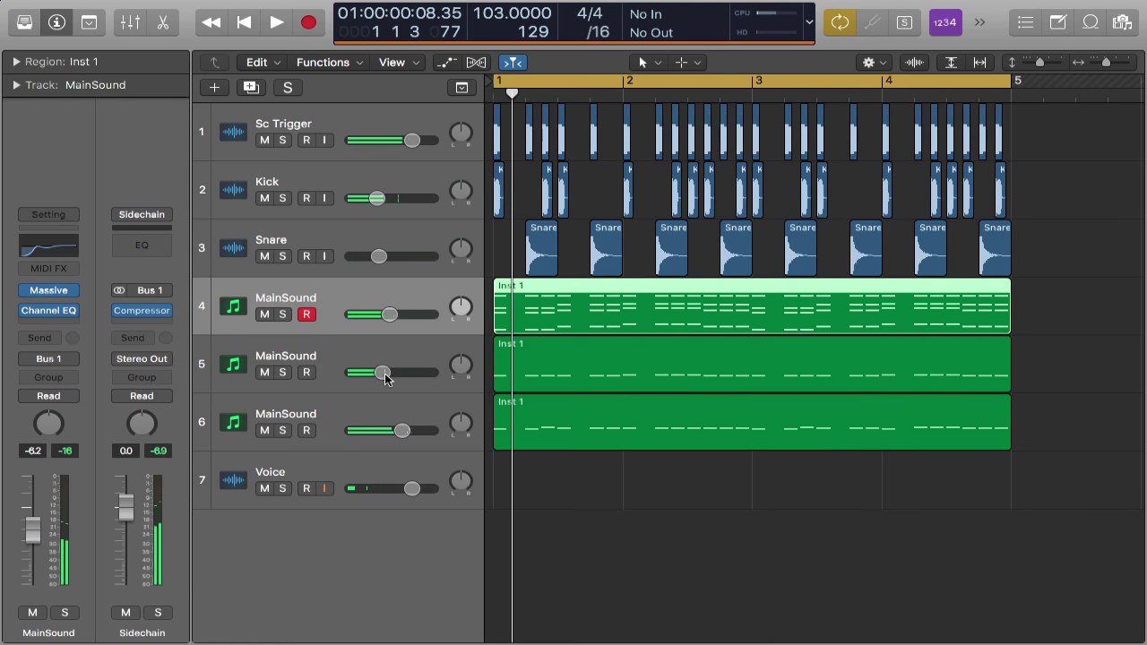
Audition the loop and lower the melody track's volume to -5.9 dB
key(space)
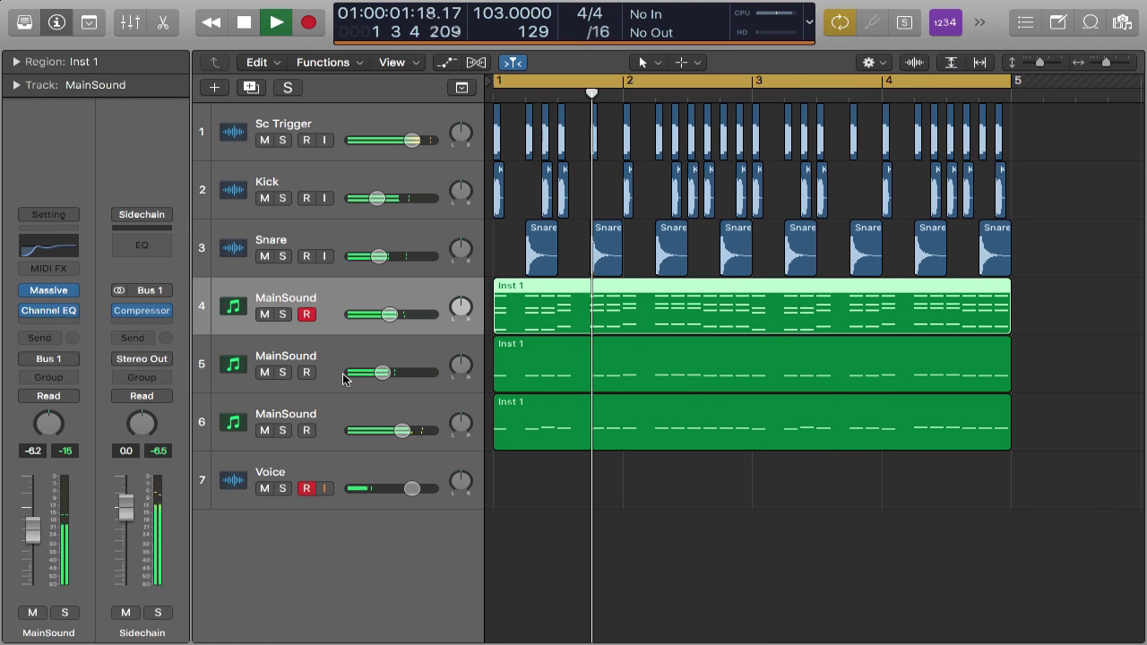
drag(401, 430, 391, 430)
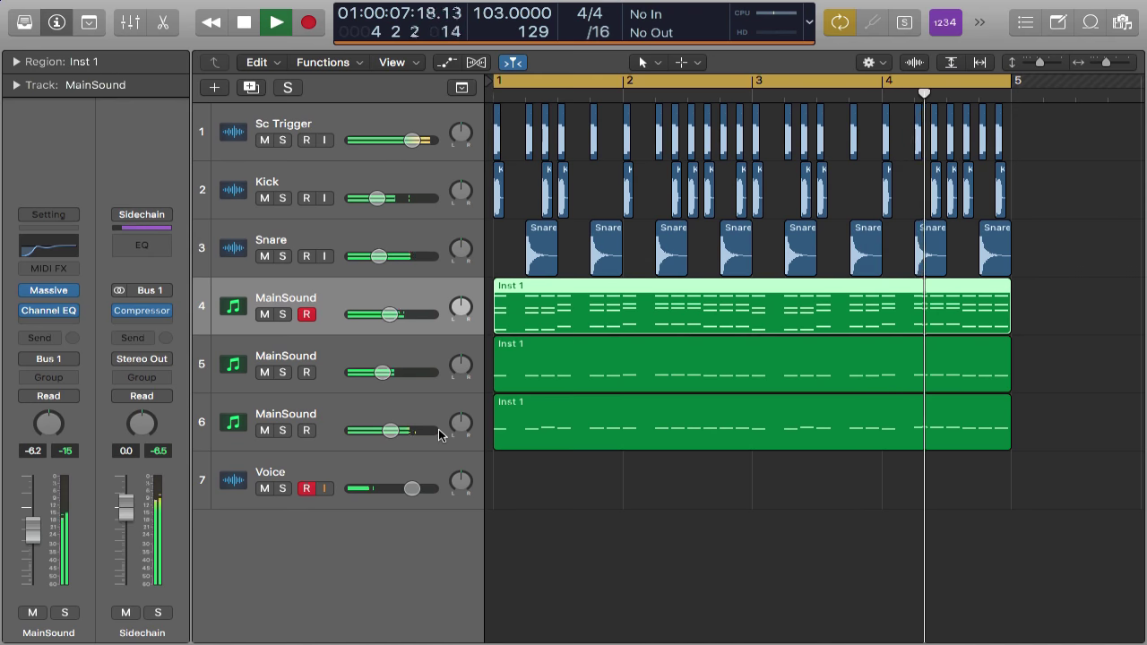
key(super+Left)
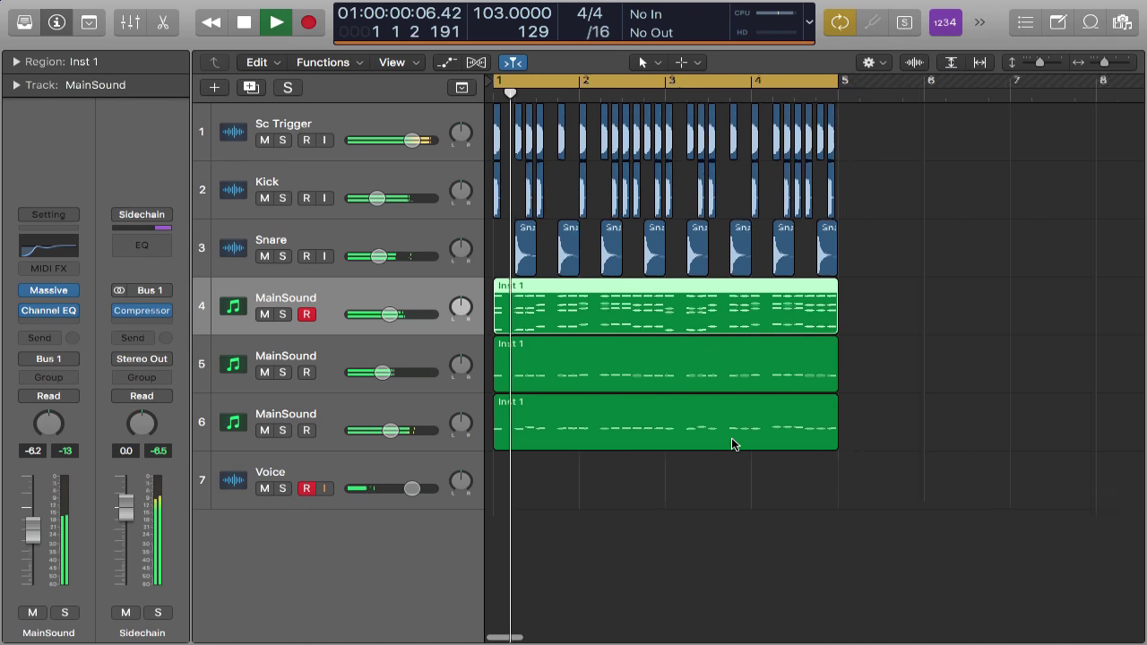
key(super+Left)
key(space)
Rename the bass layer's track Bass and the melody layer's track Lead
click(339, 345)
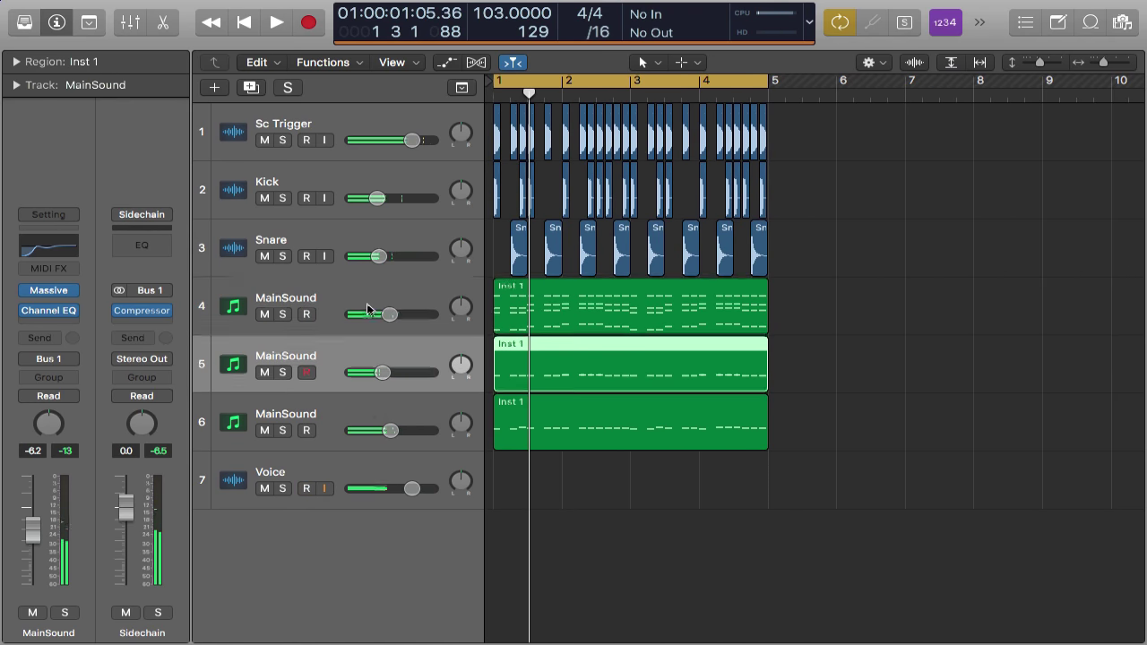
double_click(337, 294)
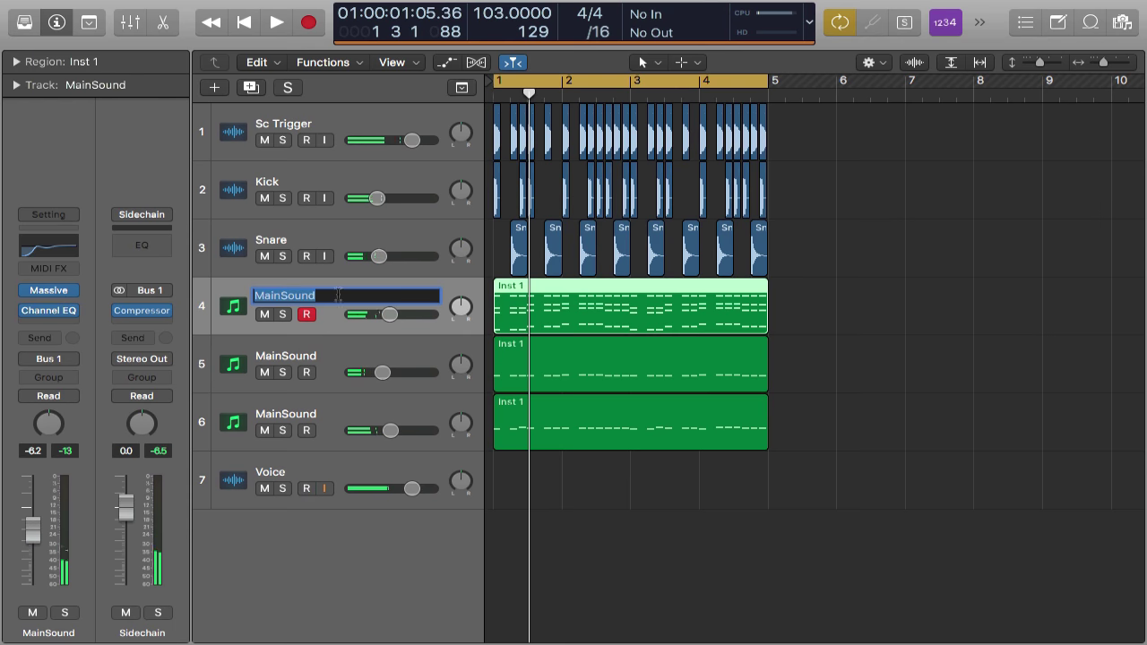
double_click(327, 353)
text(Bass)
key(Return)
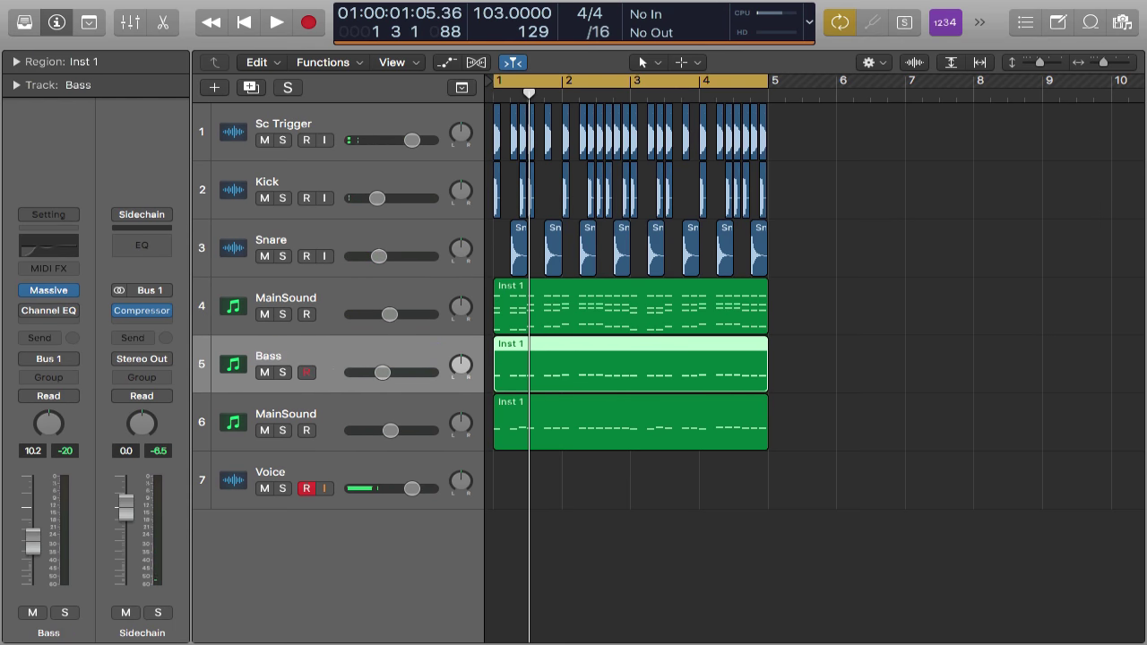
double_click(304, 413)
text(Lead)
key(Return)
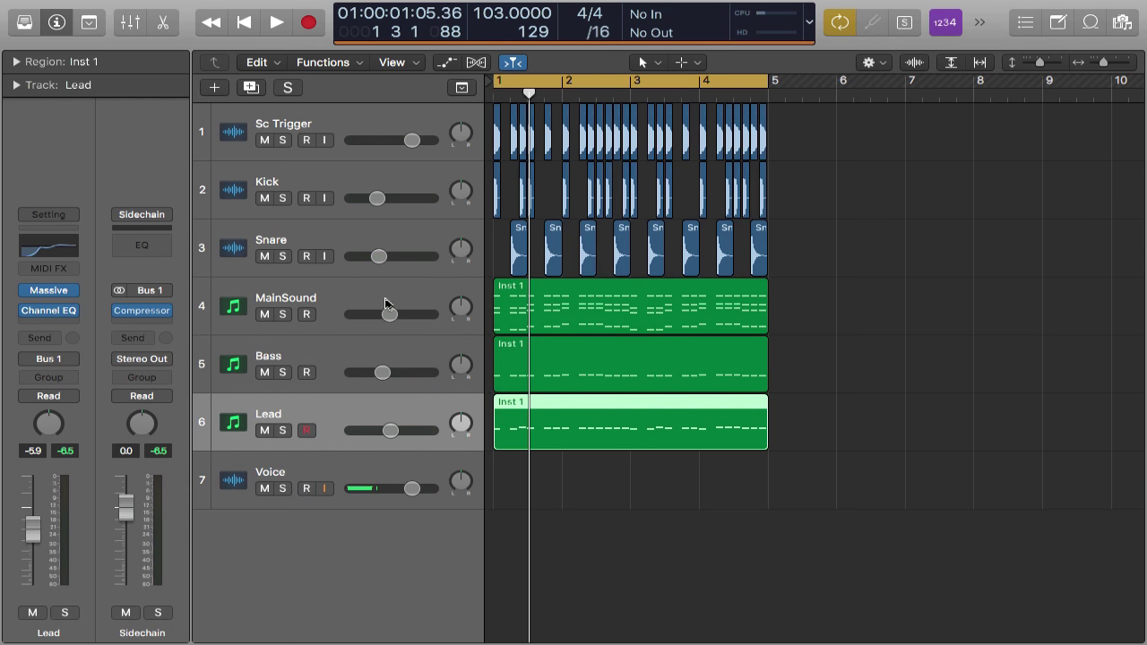
Duplicate the MainSound chord track with its settings and copy its chord region onto the new track at bar 1
click(358, 303)
key(super+d)
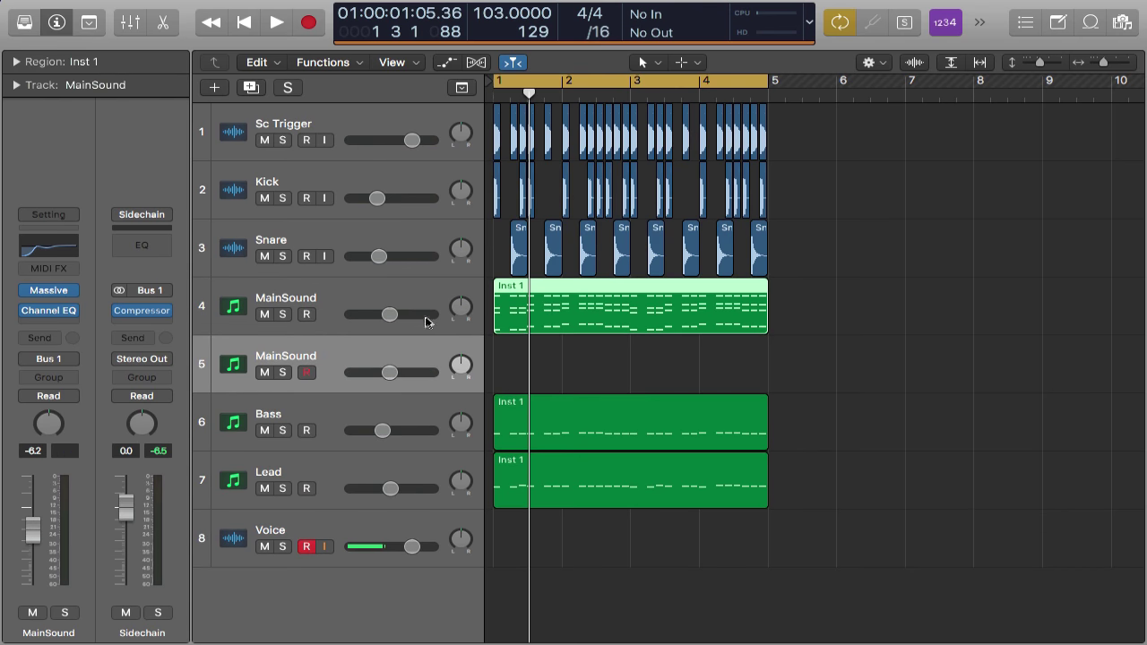
drag(545, 285, 548, 340)
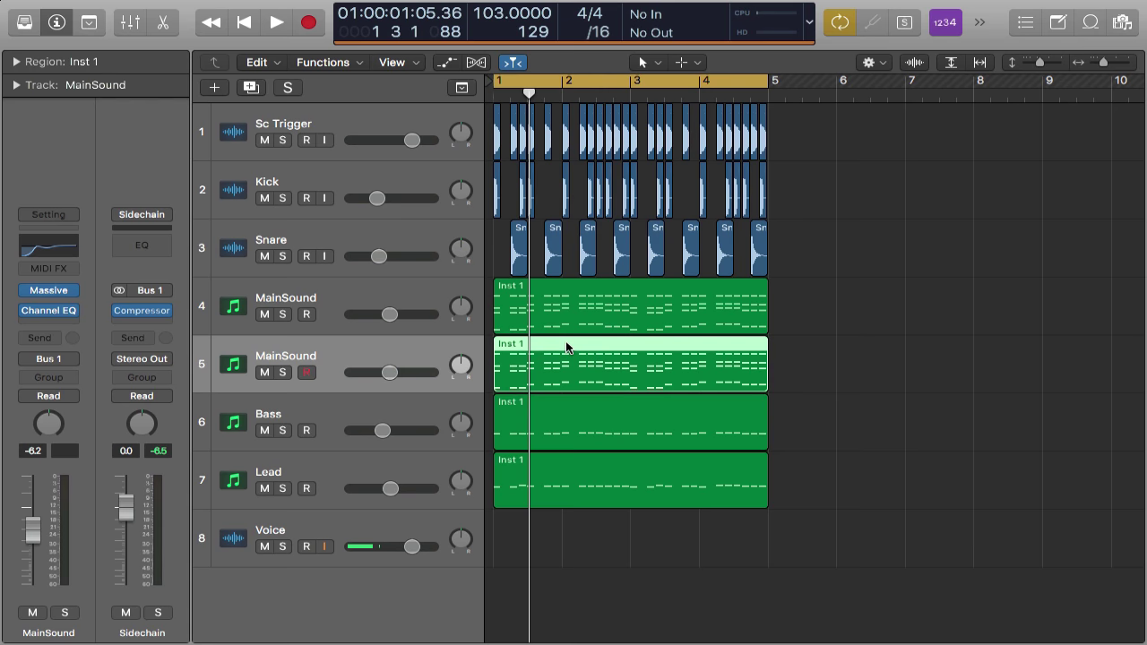
Delete all the low bass notes below C2 from the copied chord region and close the Piano Roll
double_click(566, 348)
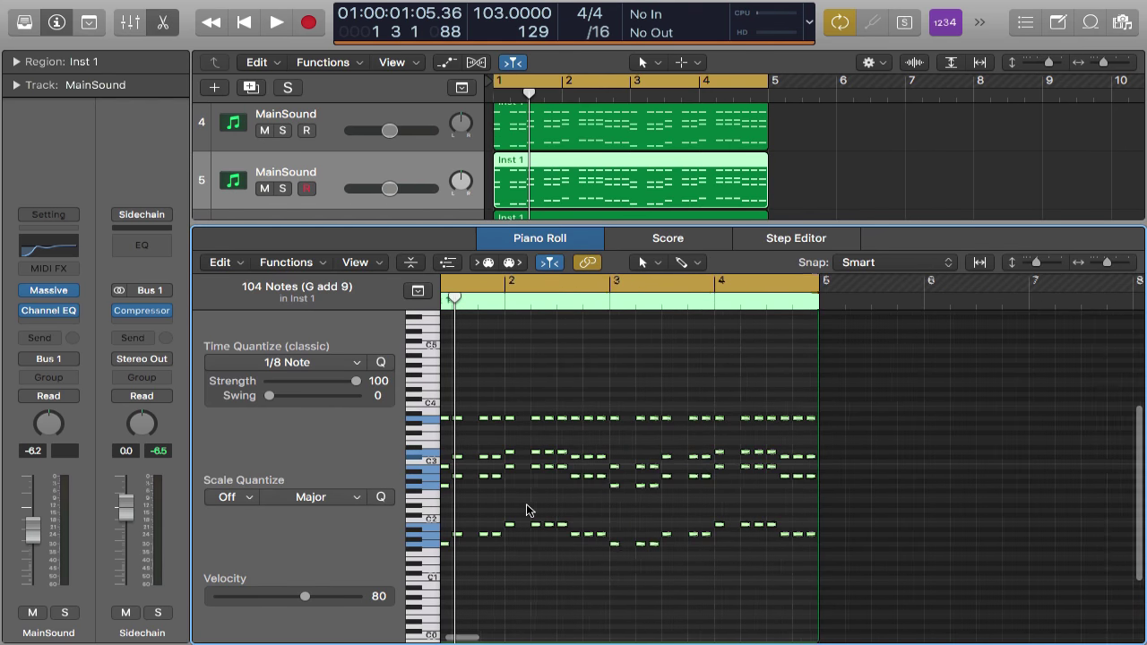
drag(456, 515, 799, 568)
key(Delete)
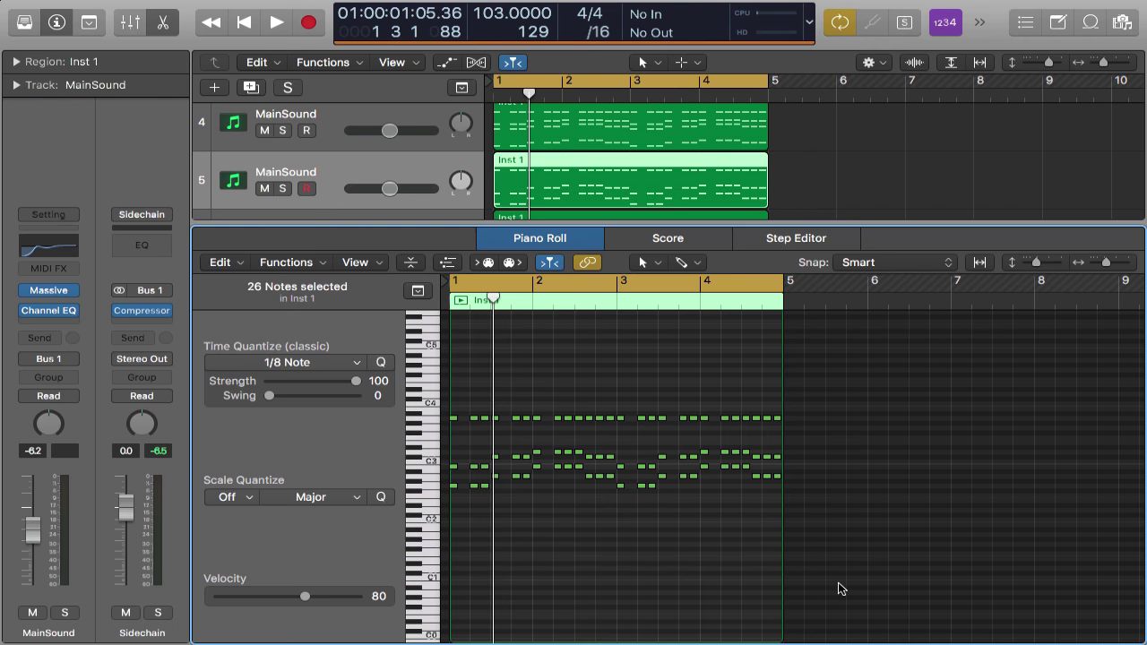
key(p)
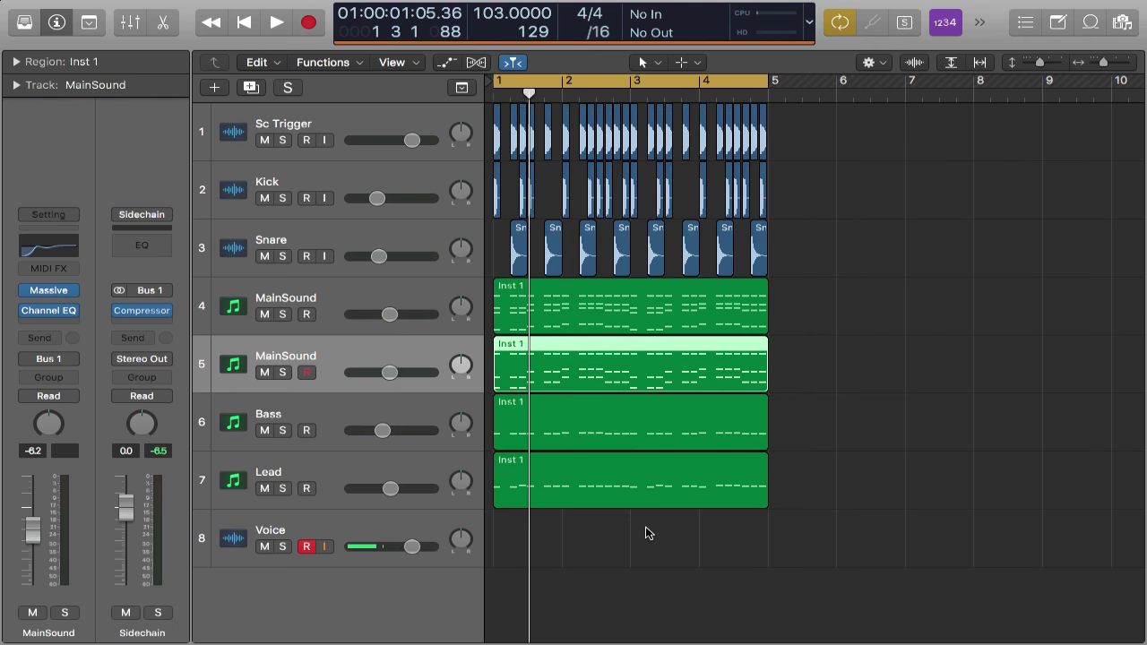
Solo and audition the duplicated MainSound track, then open its Massive and set OSC1's pitch to 0.00
click(288, 370)
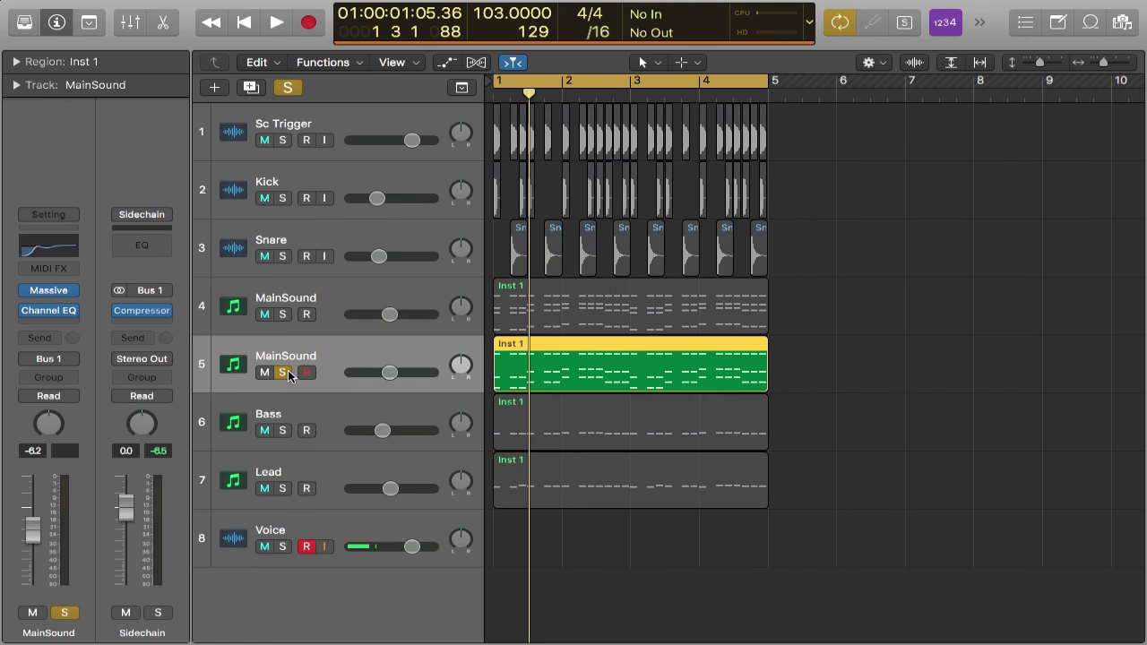
key(space)
key(space)
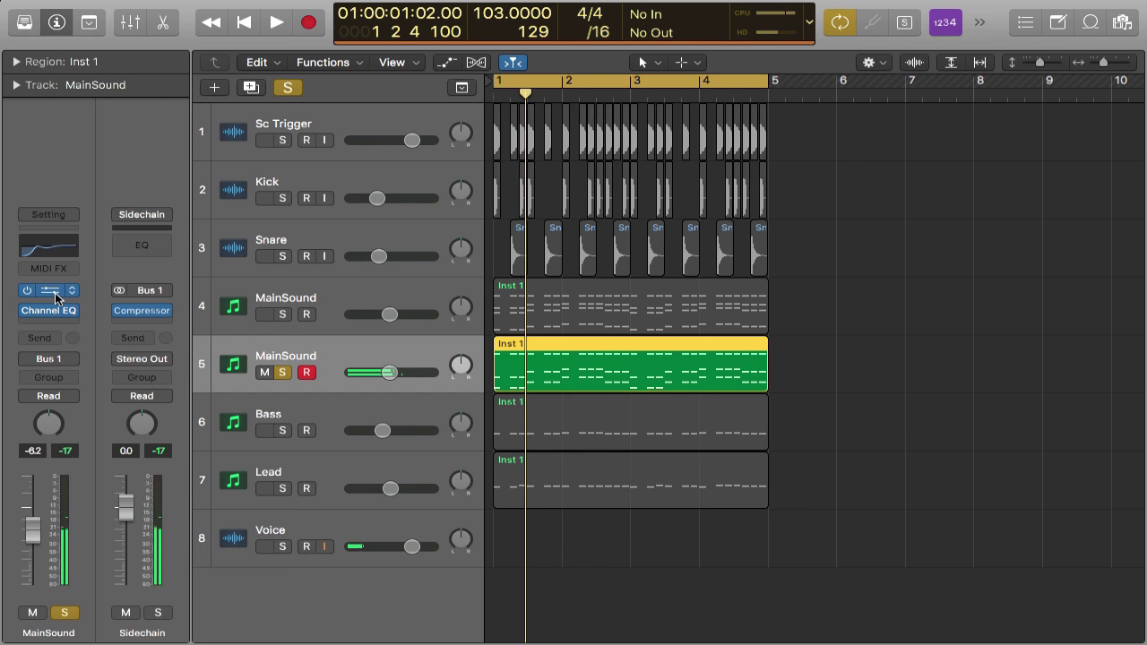
click(55, 292)
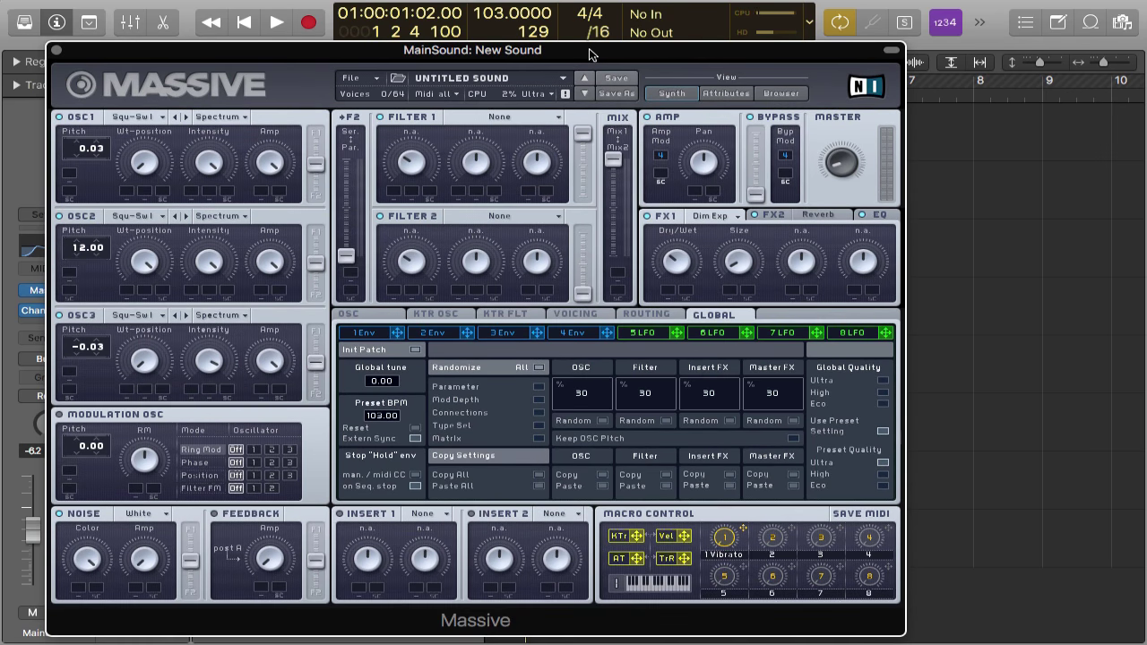
drag(589, 56, 781, 14)
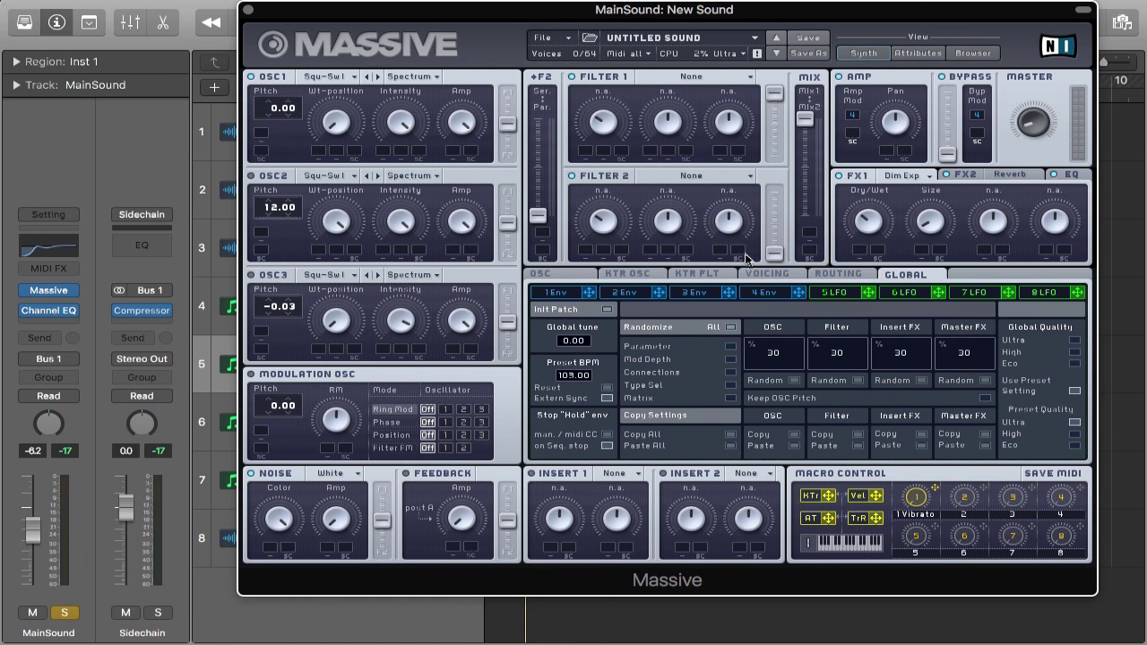
In Massive's voicing settings, set Unisono to 4 and switch off the Pan Position spread
click(769, 275)
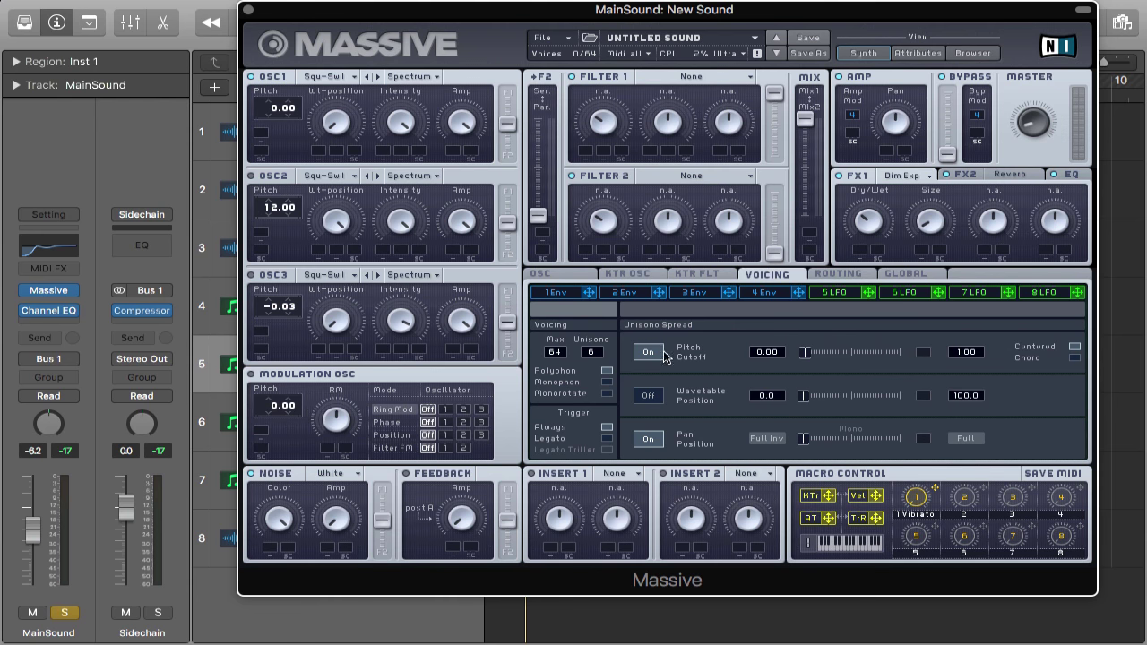
mouse_move(743, 24)
mouse_down()
mouse_move(987, 27)
mouse_move(747, 9)
mouse_up()
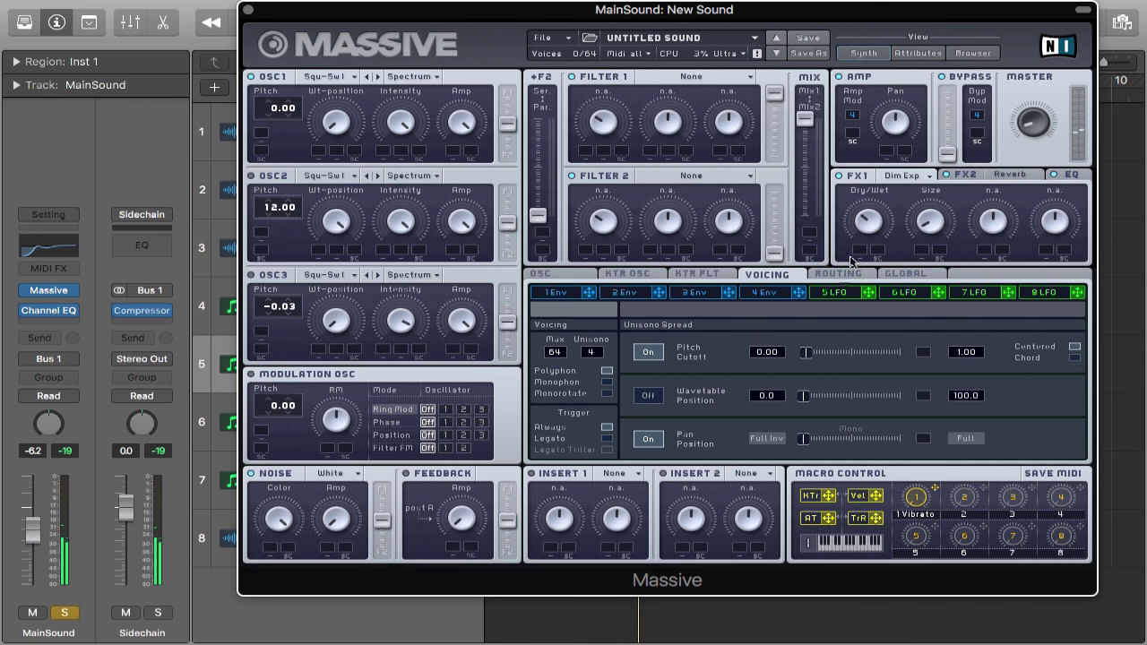
click(648, 439)
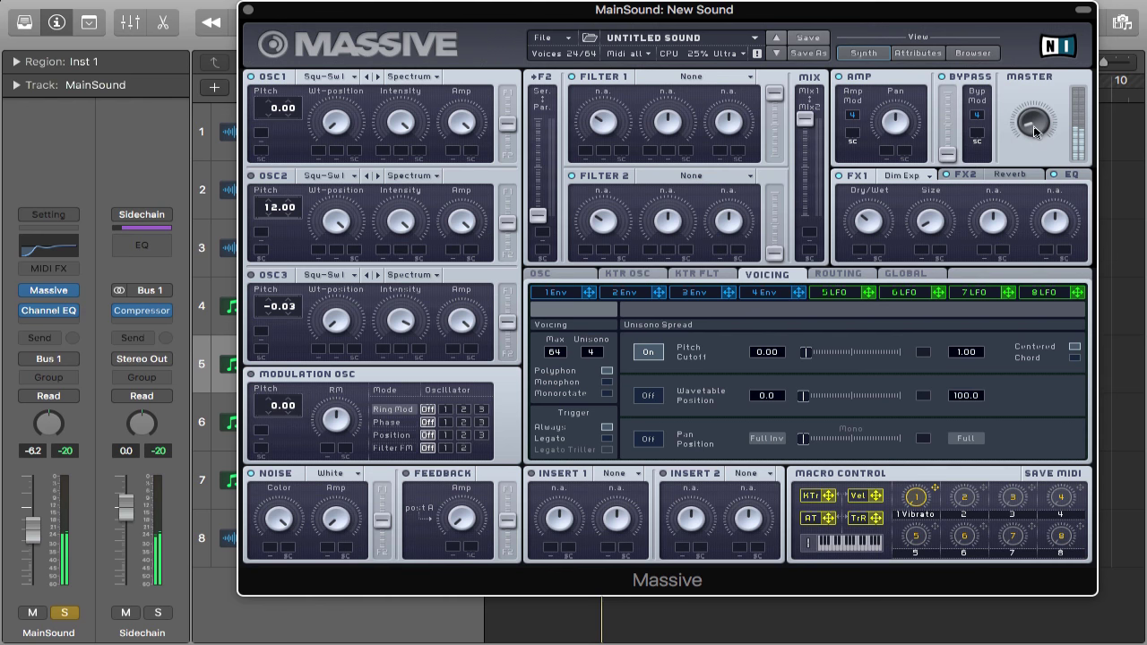
Set the duplicated chord track's volume to 0.0 dB and its Channel EQ low cut to 300 Hz
drag(33, 532, 33, 507)
click(51, 311)
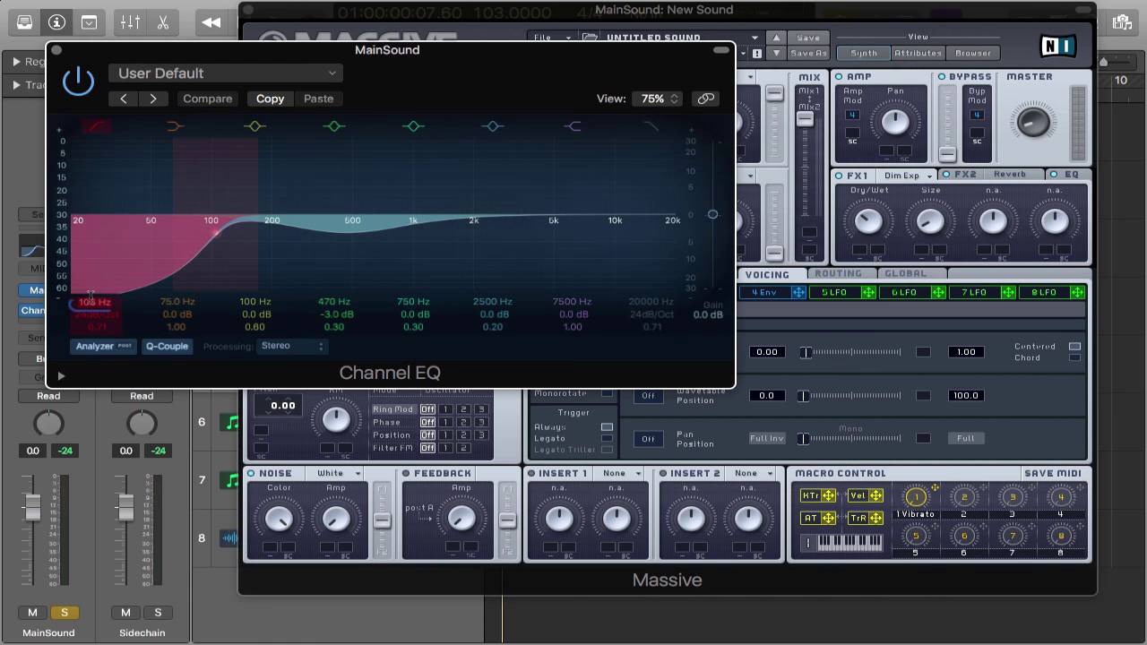
text(300)
key(Return)
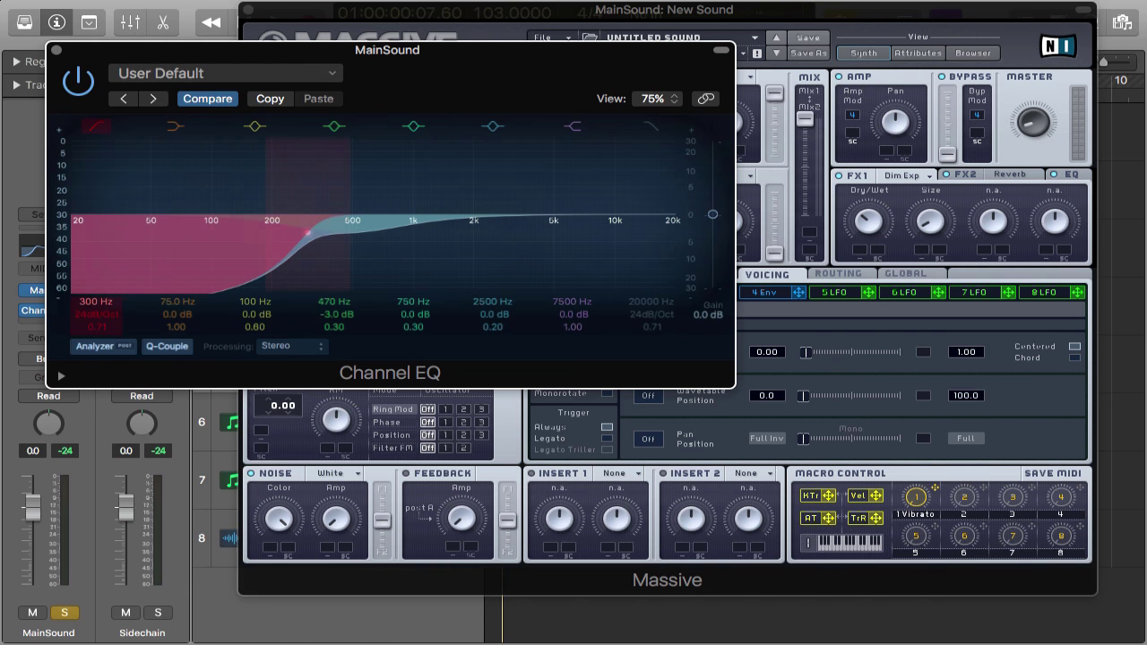
Enable Channel EQ's high cut at 8100 Hz and compare the playing sound with and without it
click(651, 126)
drag(651, 302, 723, 315)
key(space)
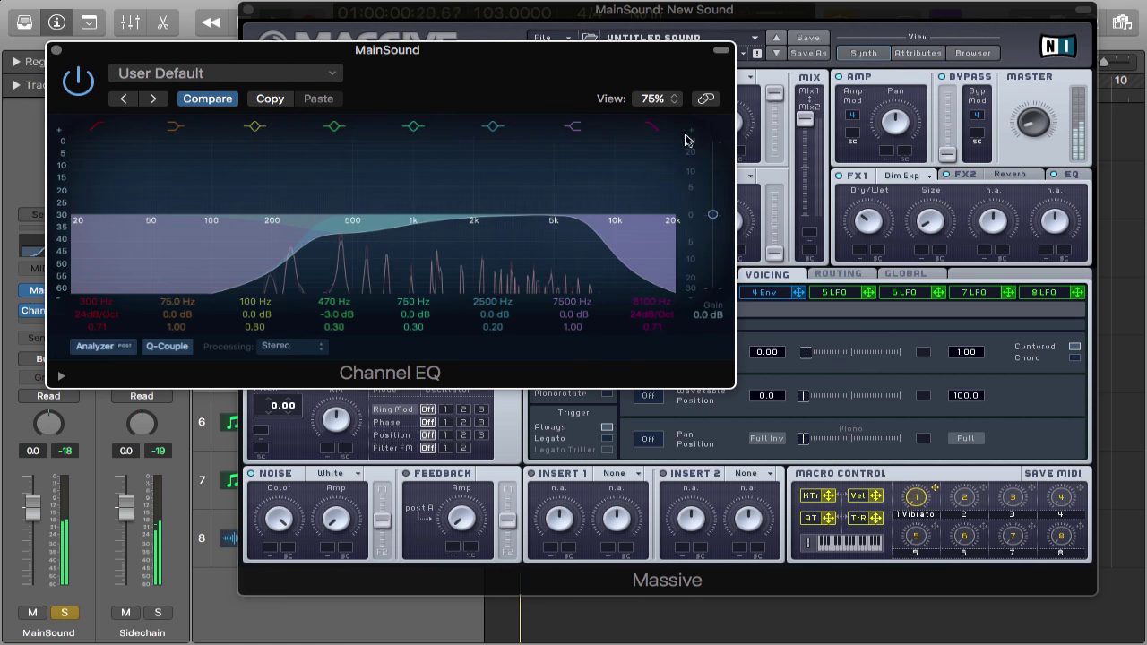
click(655, 131)
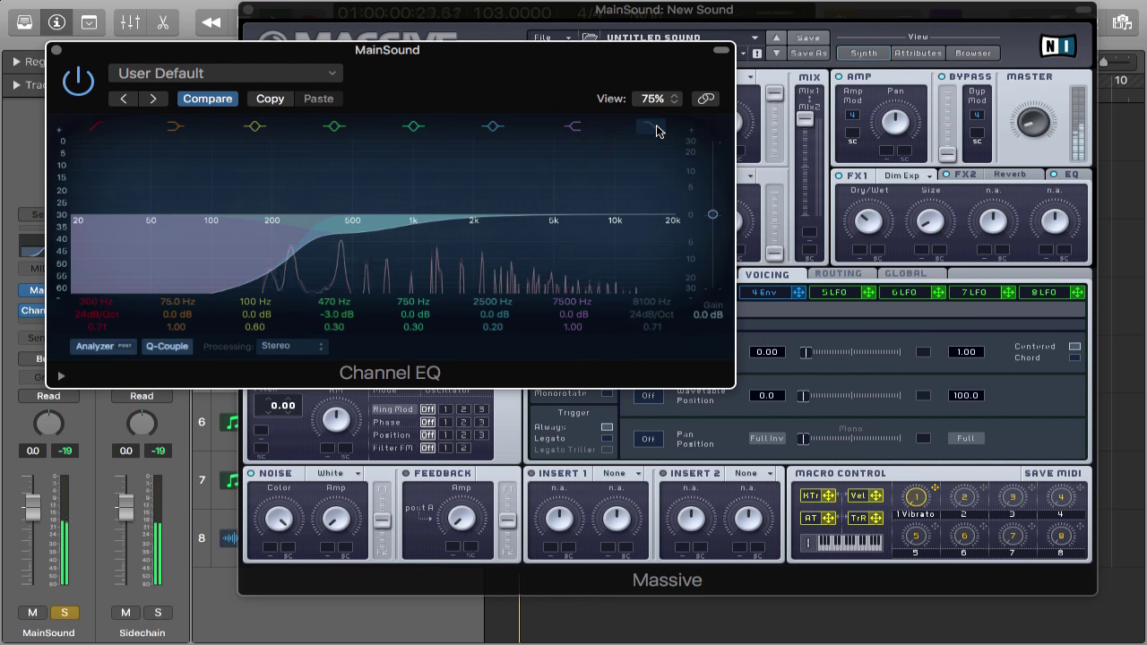
click(656, 131)
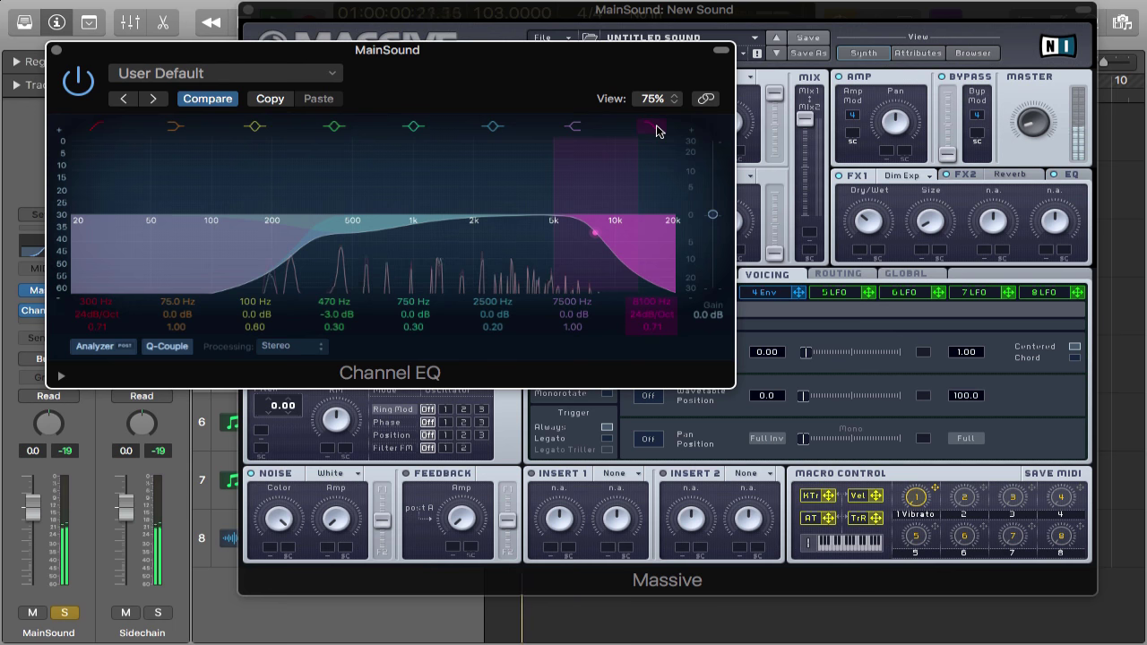
Move Channel EQ aside, close Massive and solo the original MainSound track alongside its duplicate
mouse_move(247, 32)
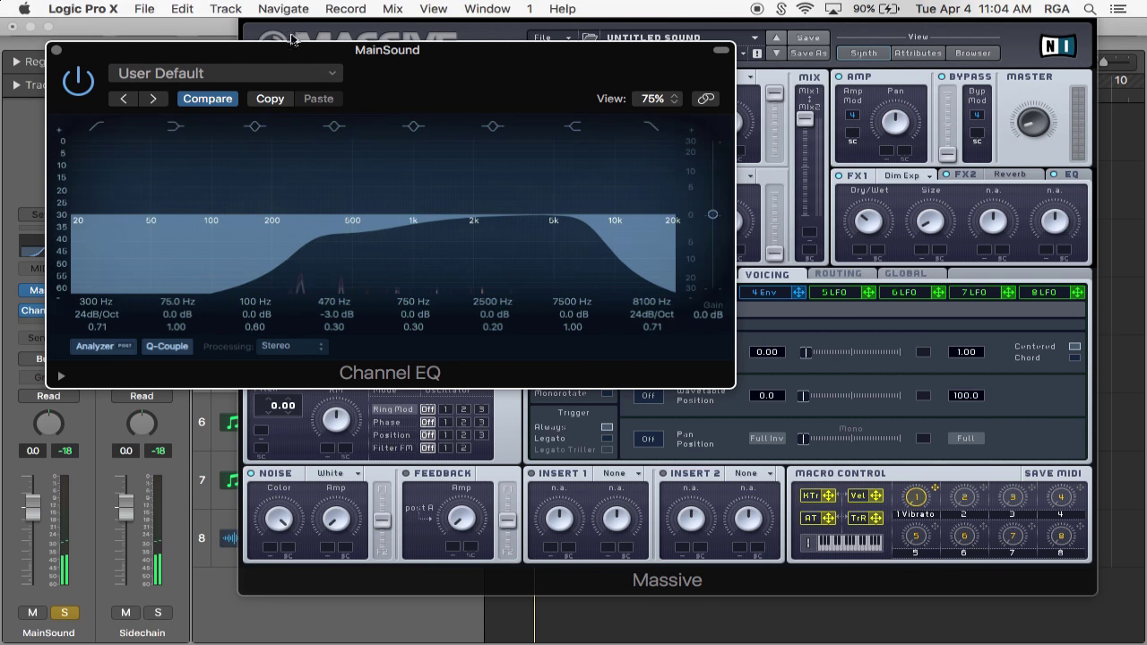
drag(273, 57, 310, 159)
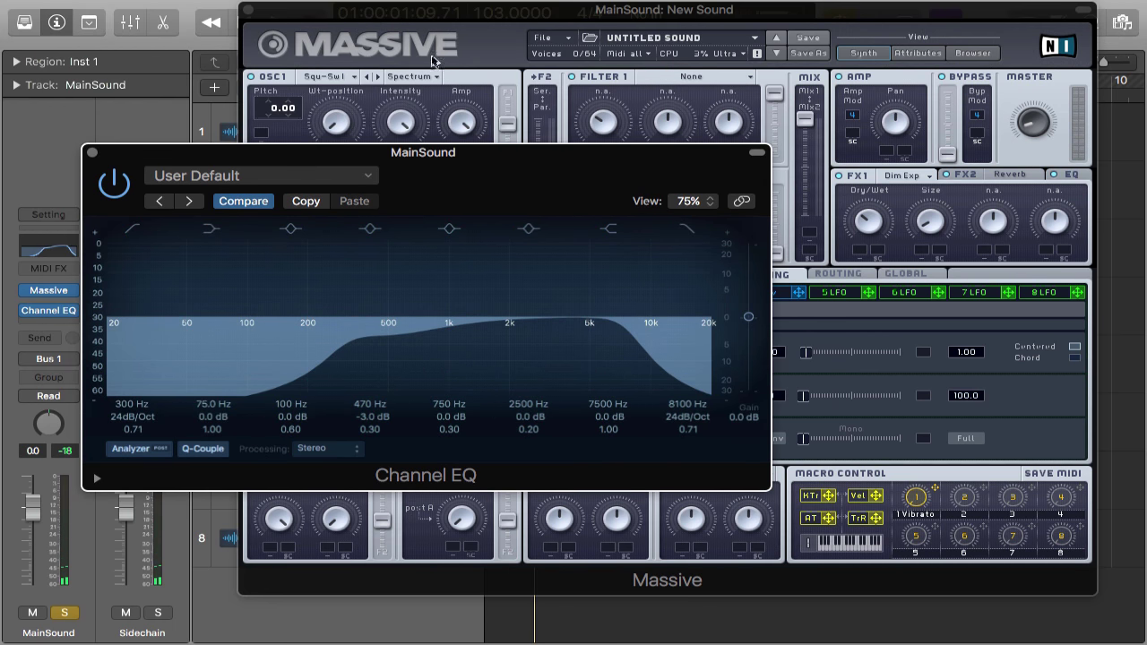
click(249, 11)
drag(421, 154, 927, 70)
click(282, 316)
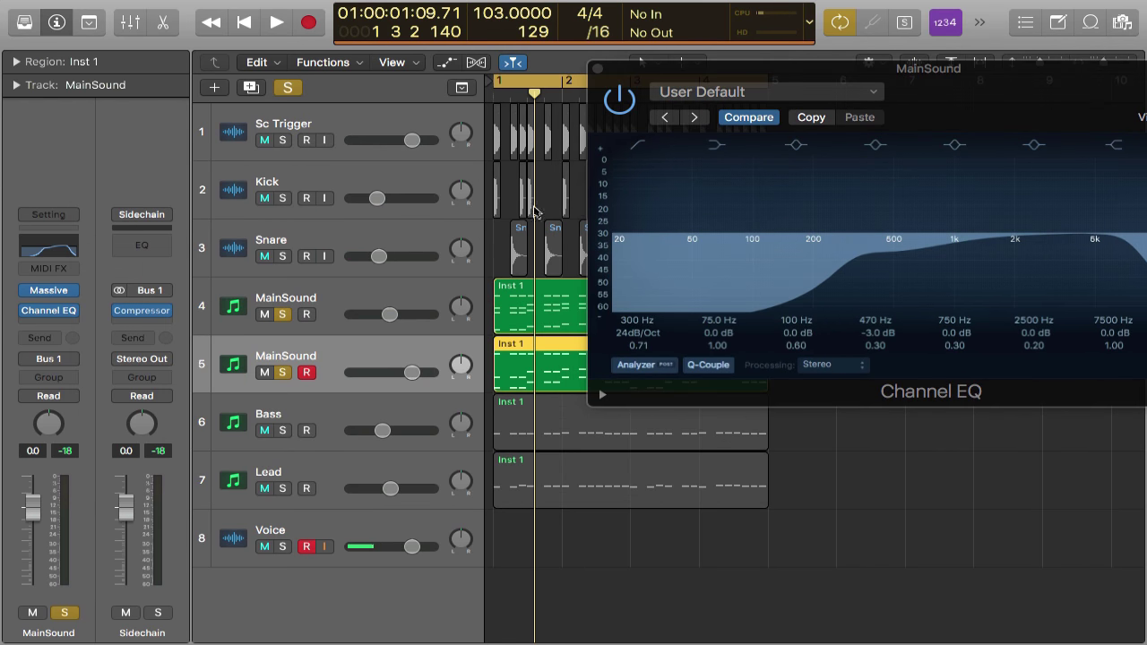
Audition both MainSound tracks, set the duplicate's volume to -1.8 dB, then close Channel EQ and unsolo both tracks
key(space)
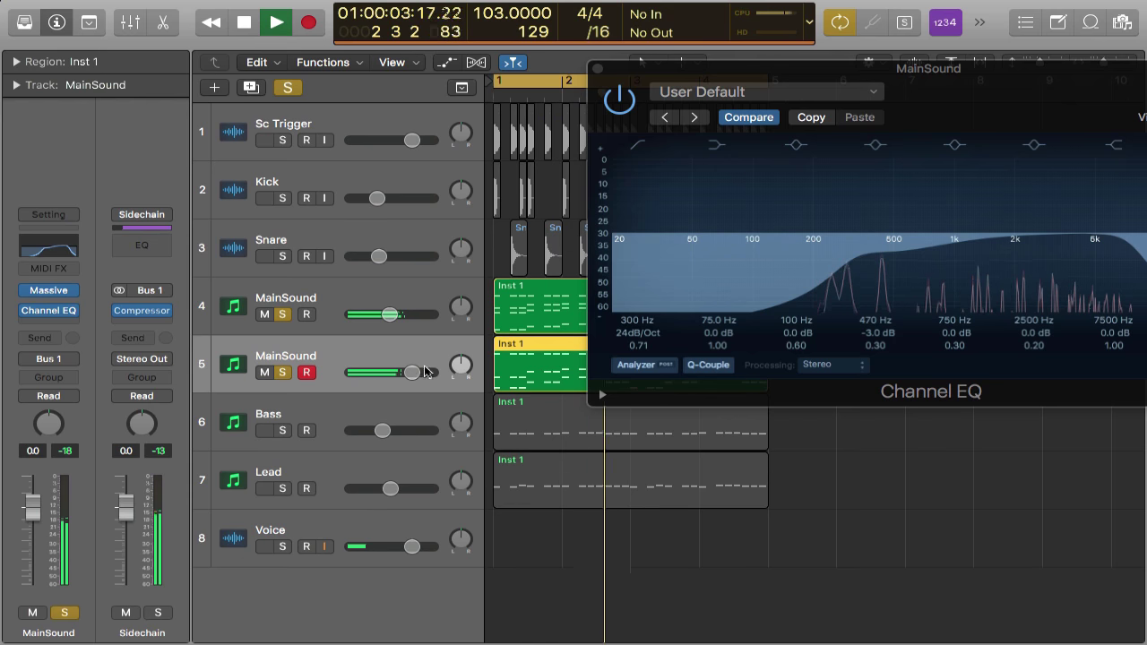
drag(410, 372, 404, 372)
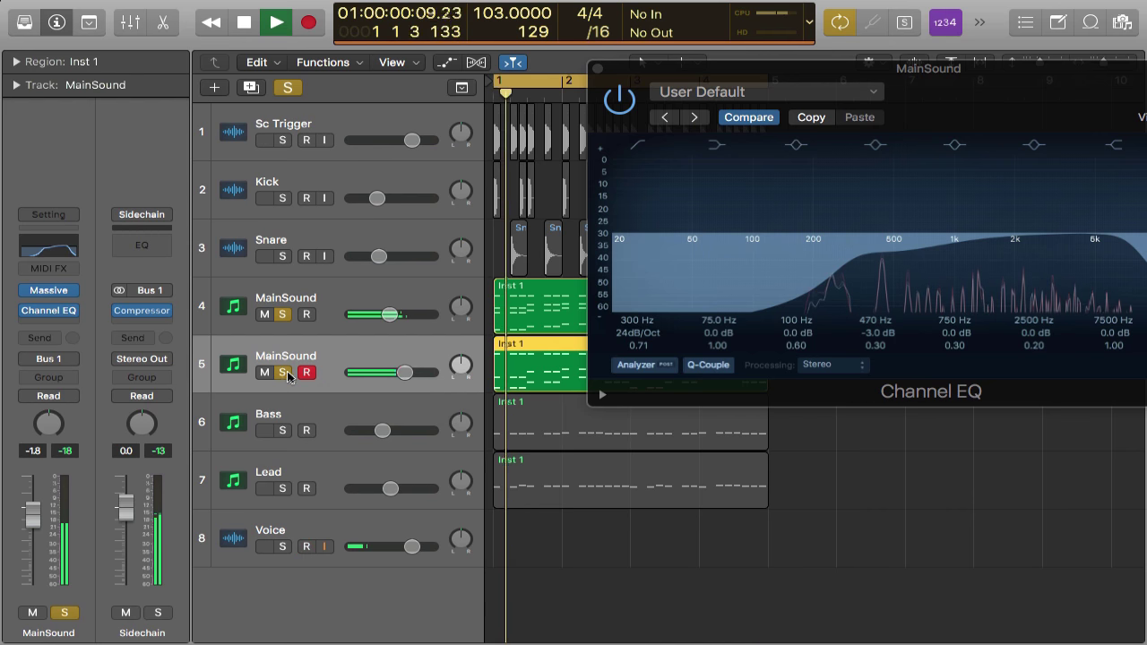
key(space)
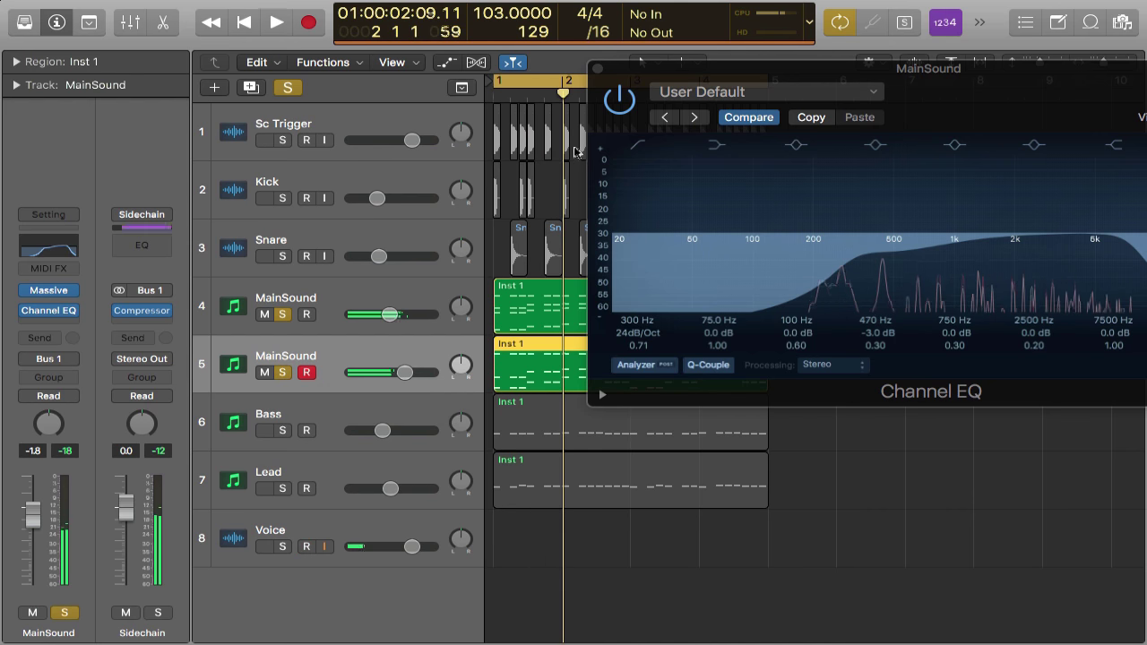
click(598, 68)
drag(285, 321, 281, 374)
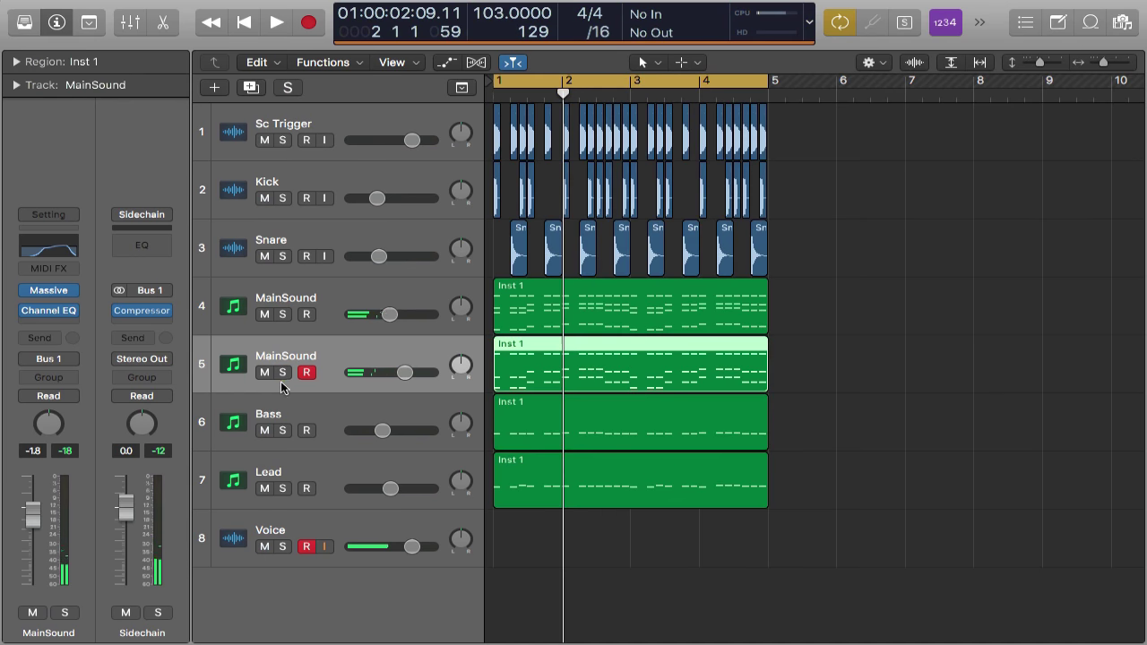
Return the playhead to the start and repeat the Lead region once from bar 5
key(super+Right)
ctrl+alt+click(654, 318)
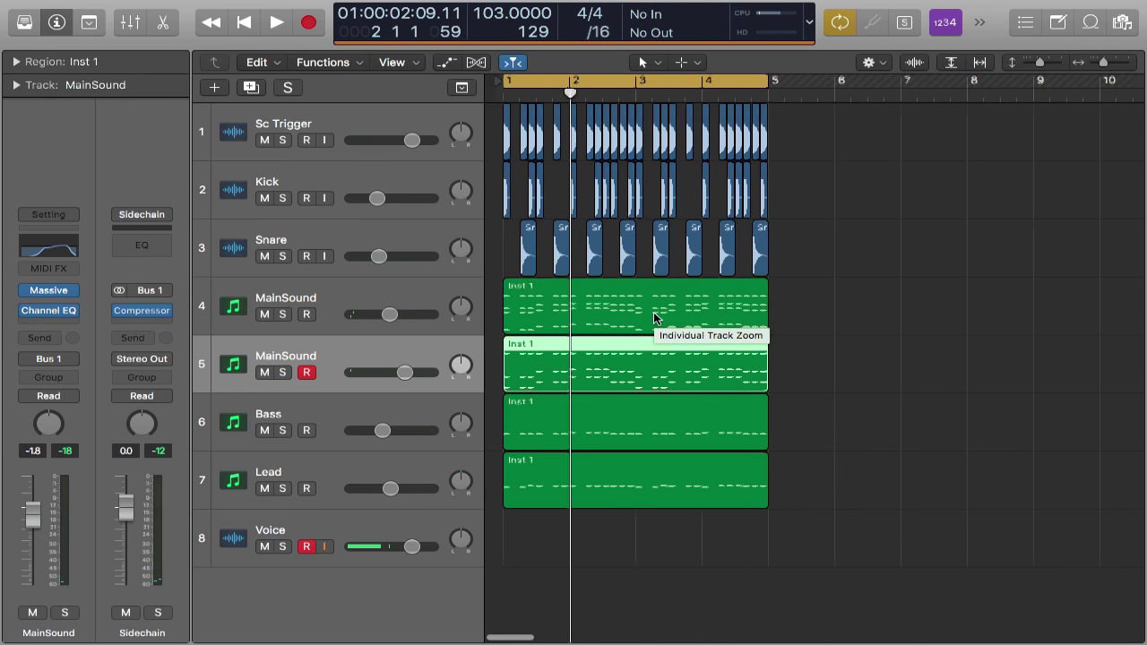
ctrl+alt+click(830, 315)
ctrl+alt+click(830, 316)
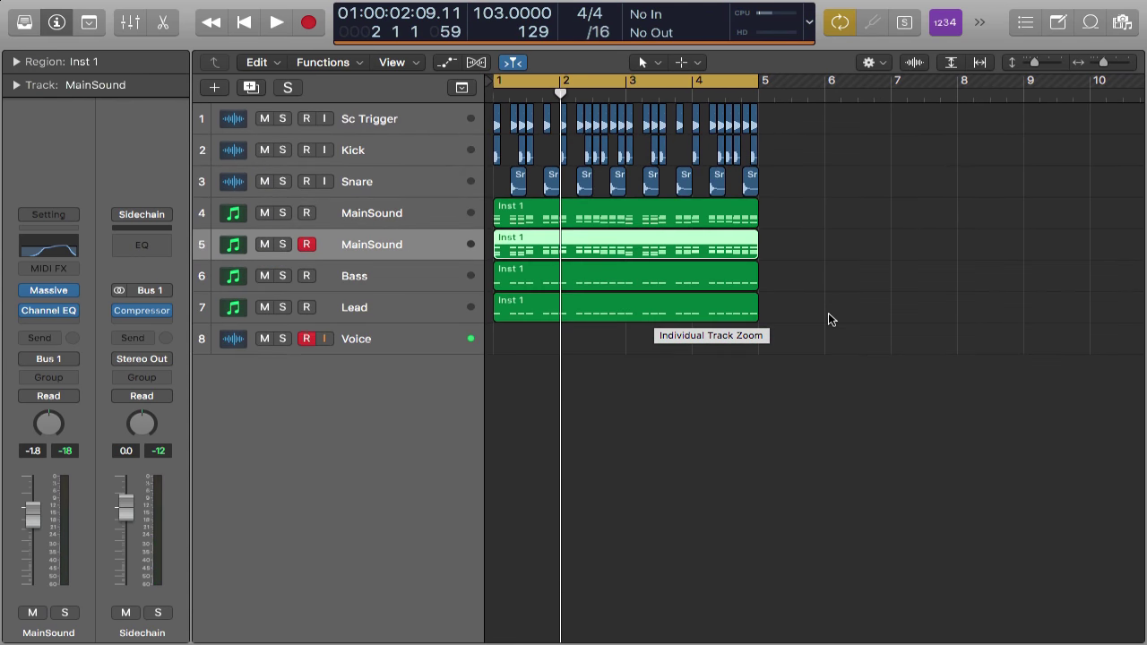
ctrl+alt+click(829, 316)
ctrl+alt+click(828, 318)
key(Return)
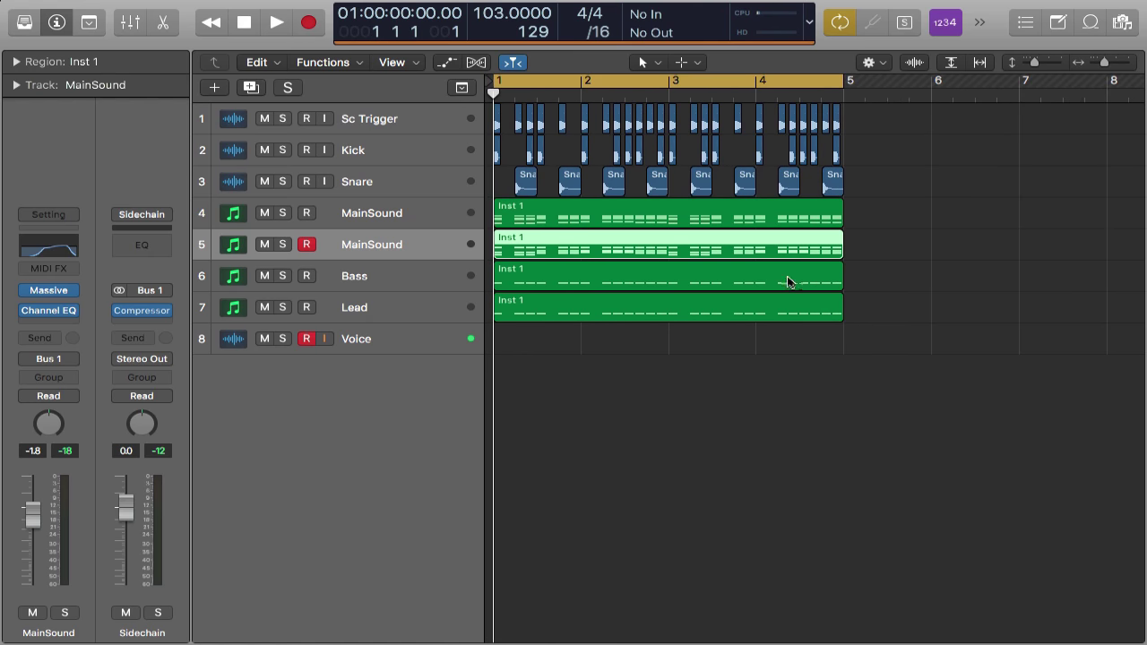
click(712, 304)
key(super+r)
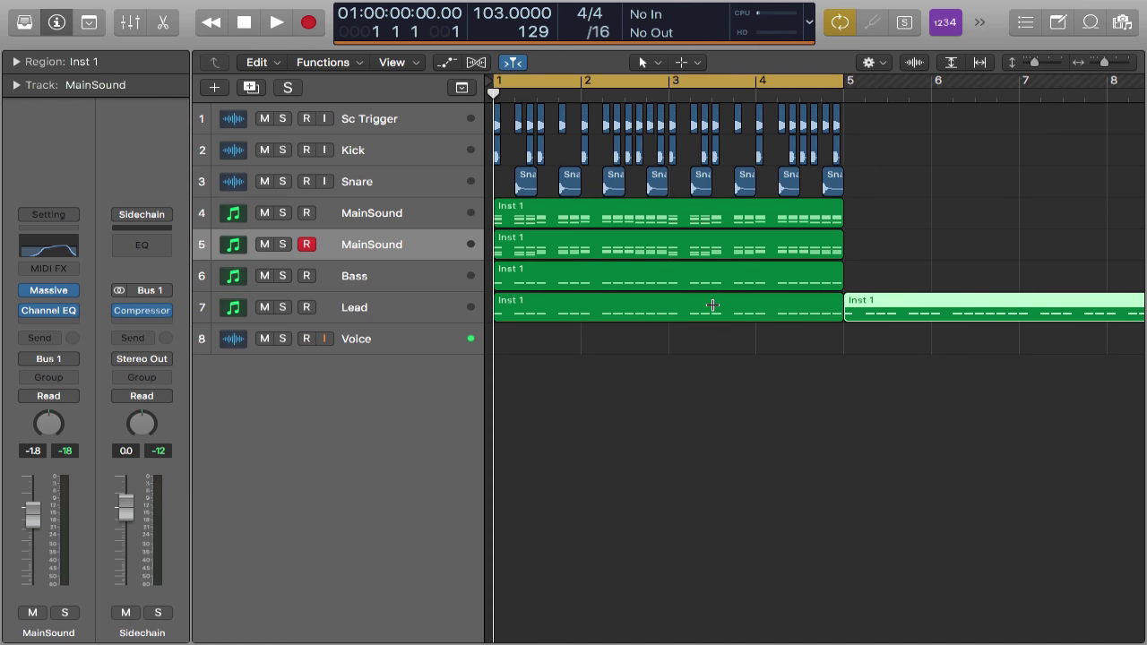
Delete the Lead region in bars 1 to 4 and repeat both MainSound regions and the Bass region once from bar 5
click(701, 305)
key(Delete)
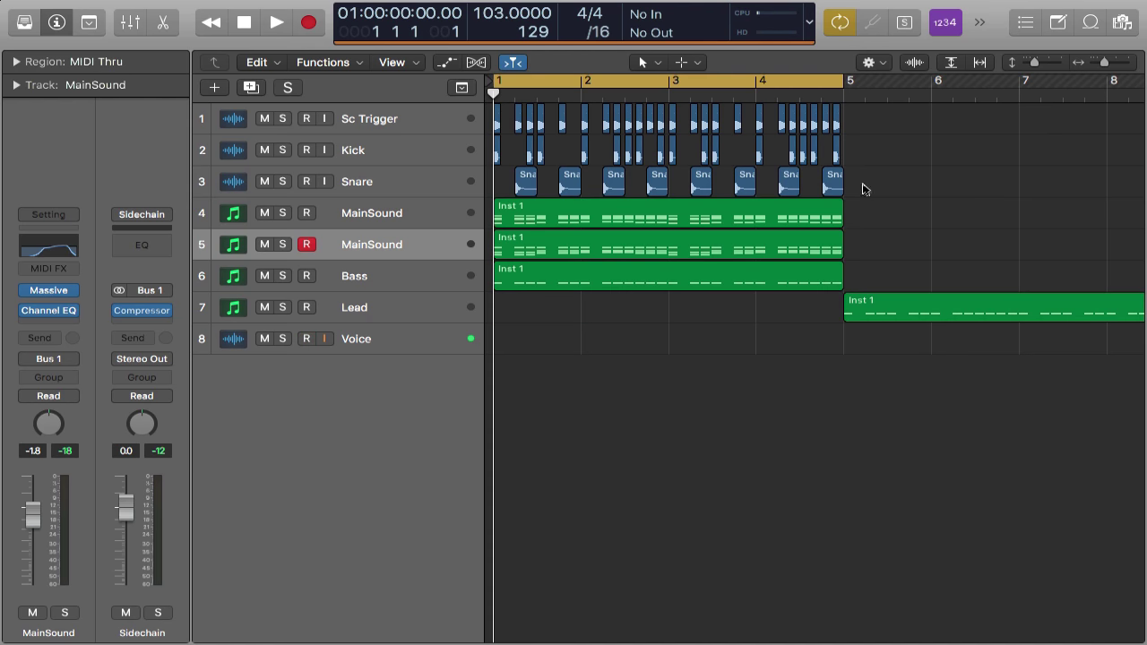
drag(876, 207, 609, 292)
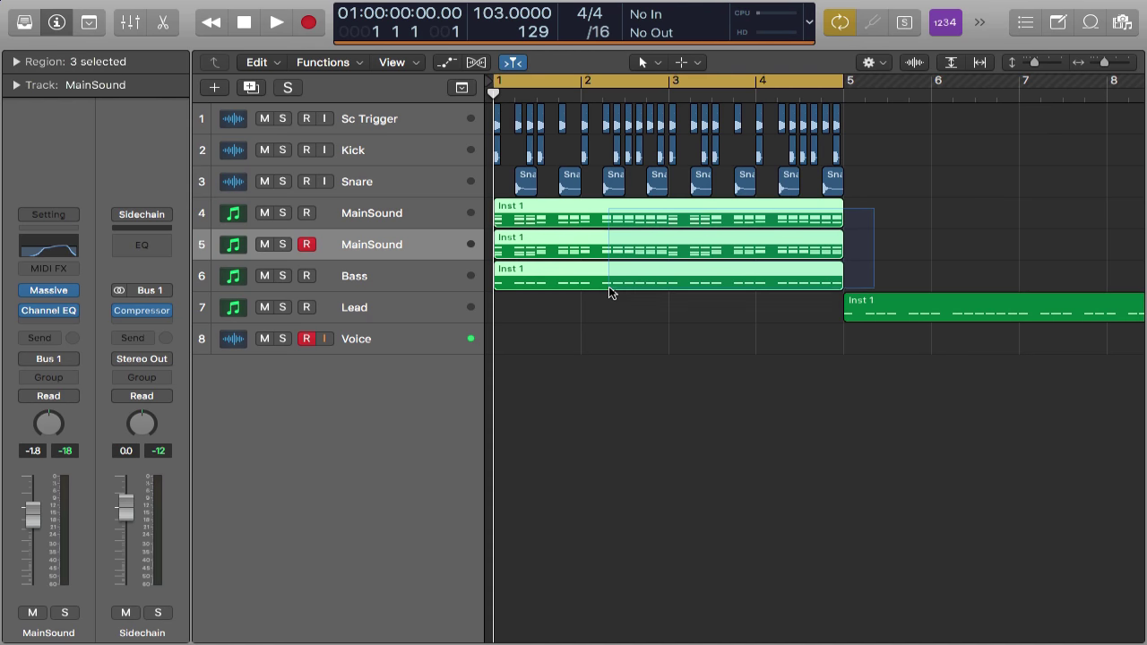
key(super+r)
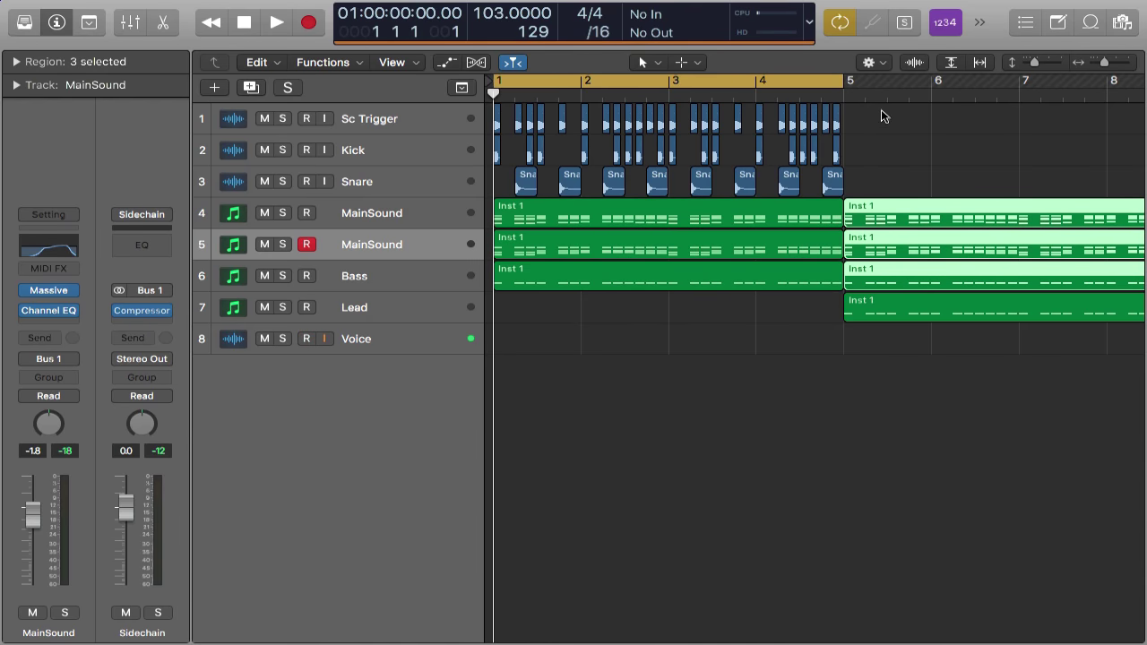
Repeat all Sc Trigger, Kick and Snare regions once from bar 5 and turn off cycle playback
drag(881, 115, 848, 117)
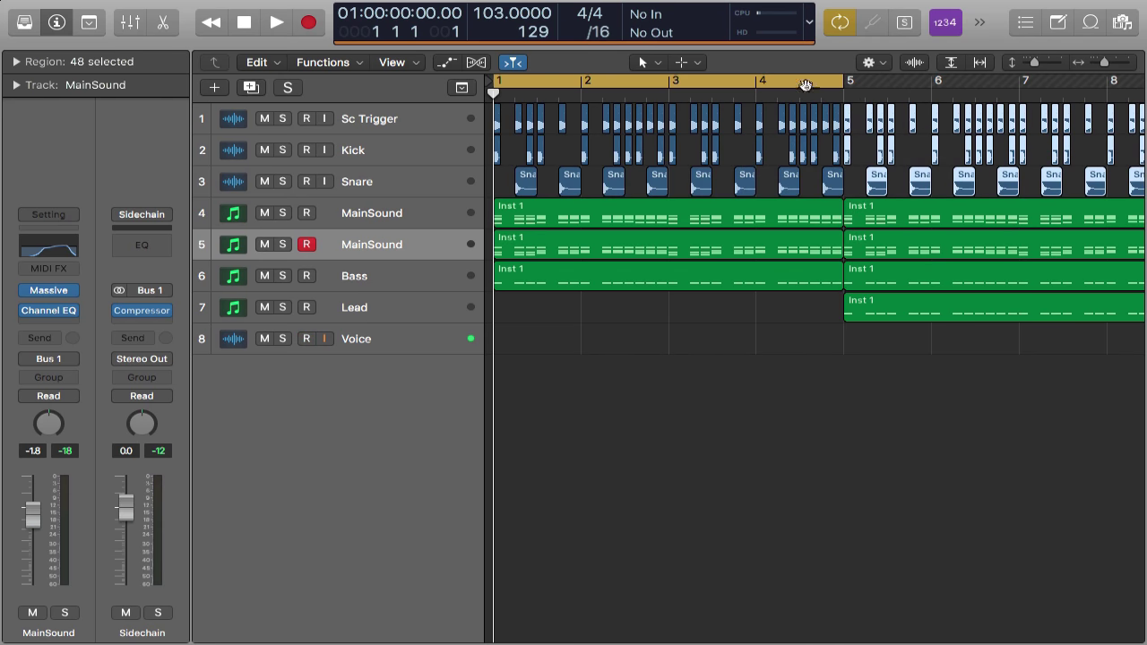
click(789, 83)
key(super+Left)
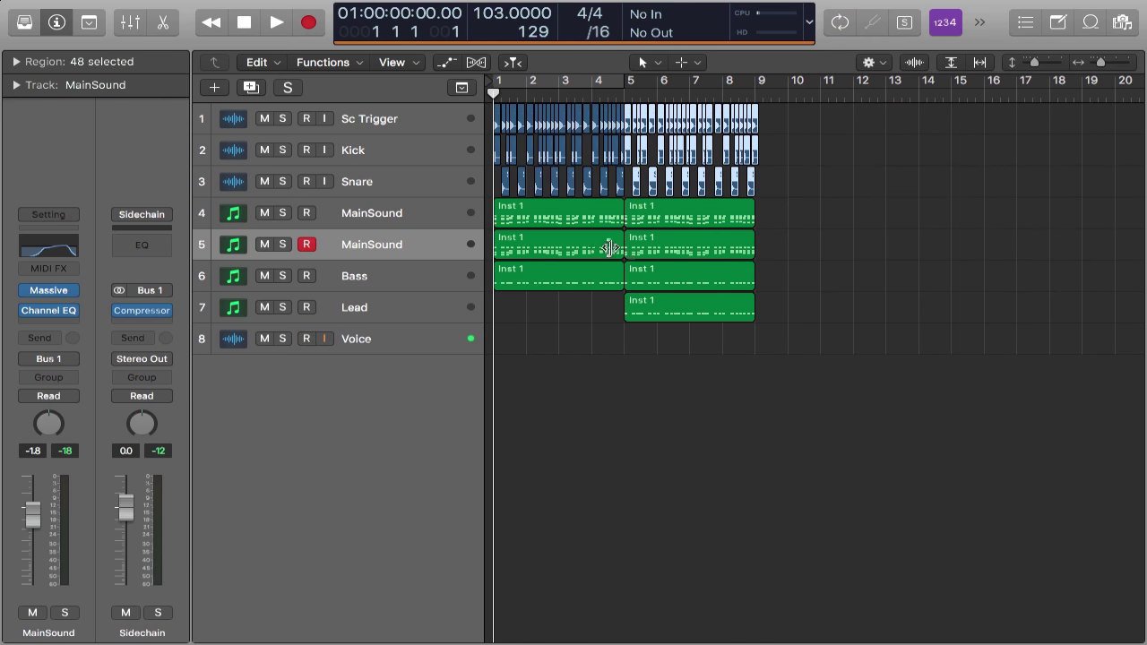
Play the arrangement from the start past bar 9, setting the Lead track's volume to -8.6 dB during playback
key(space)
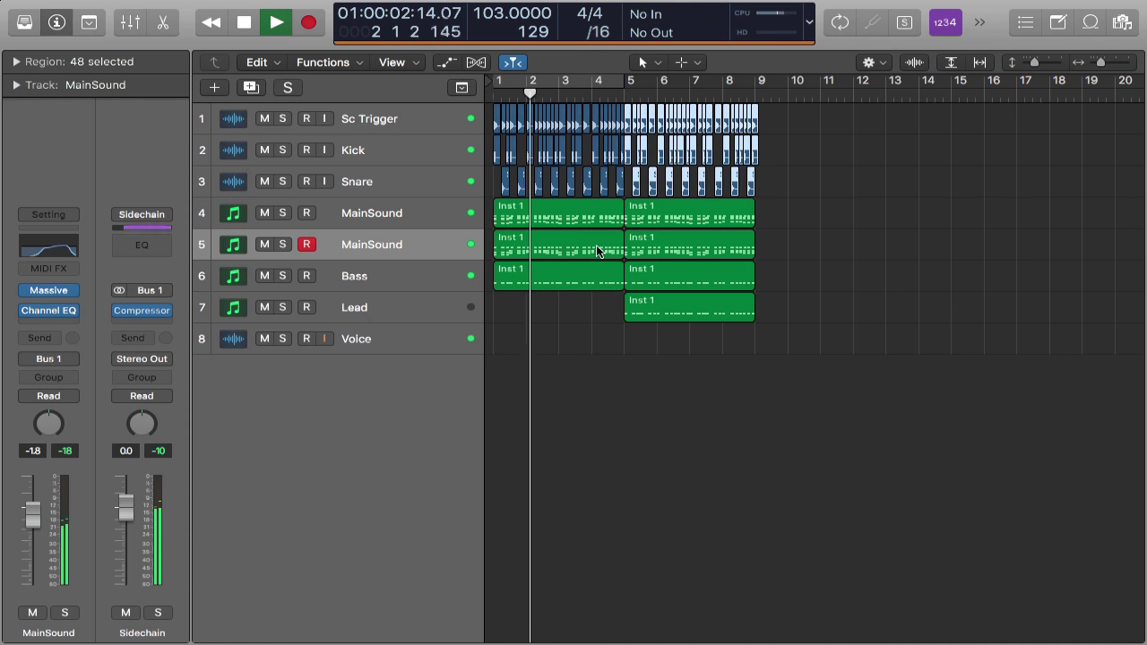
click(399, 281)
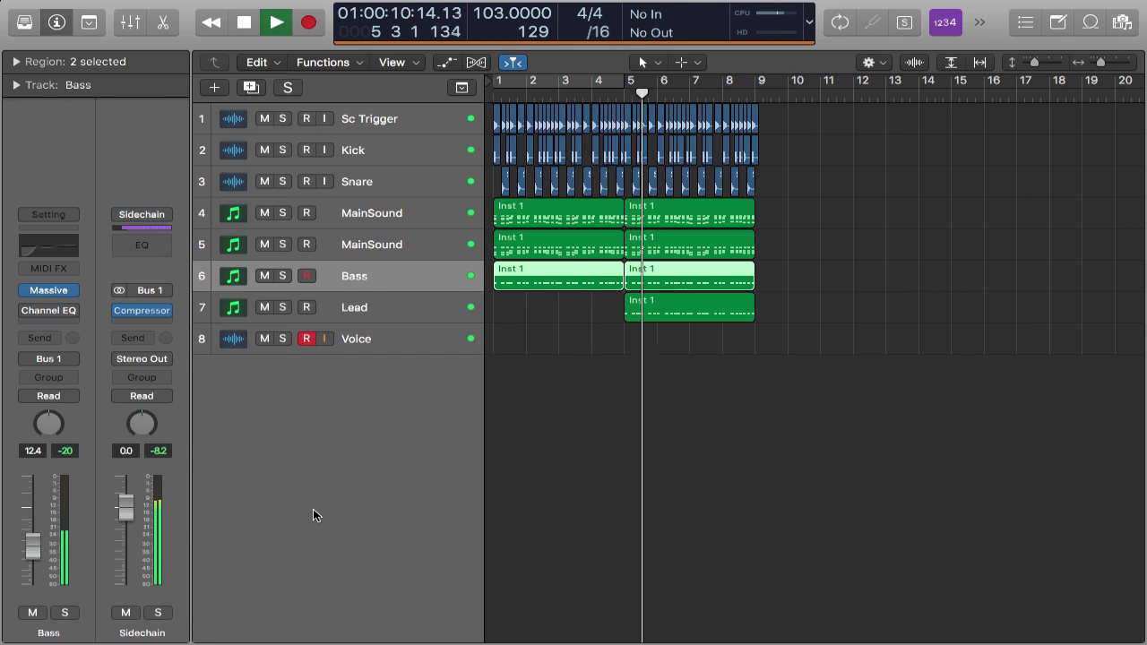
click(379, 311)
drag(50, 532, 49, 544)
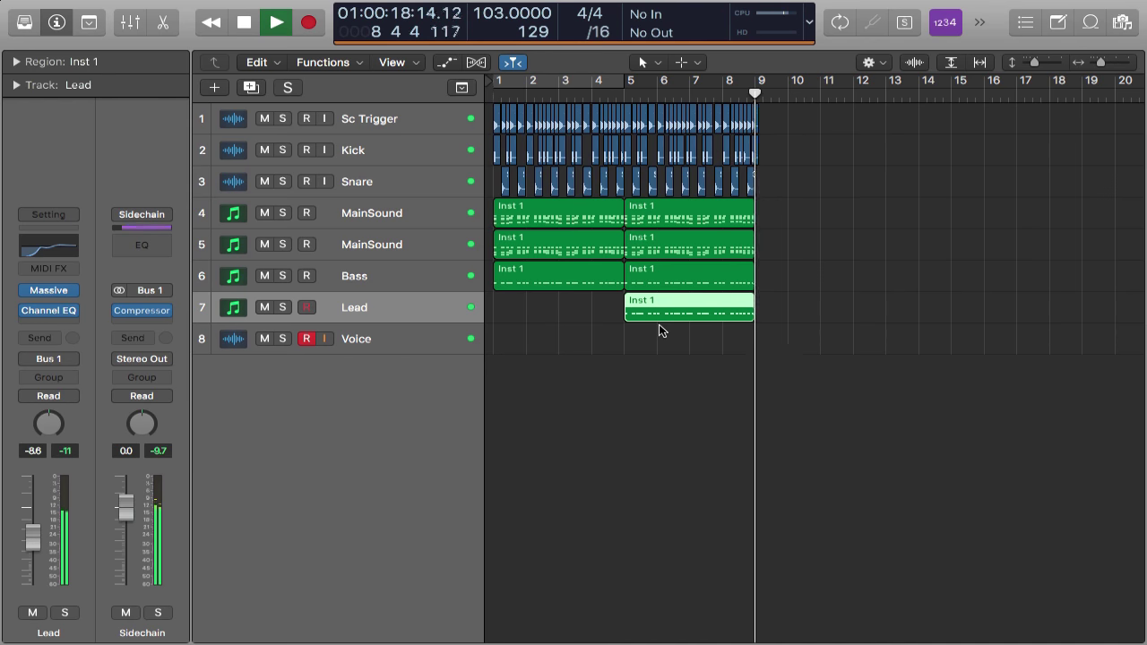
key(space)
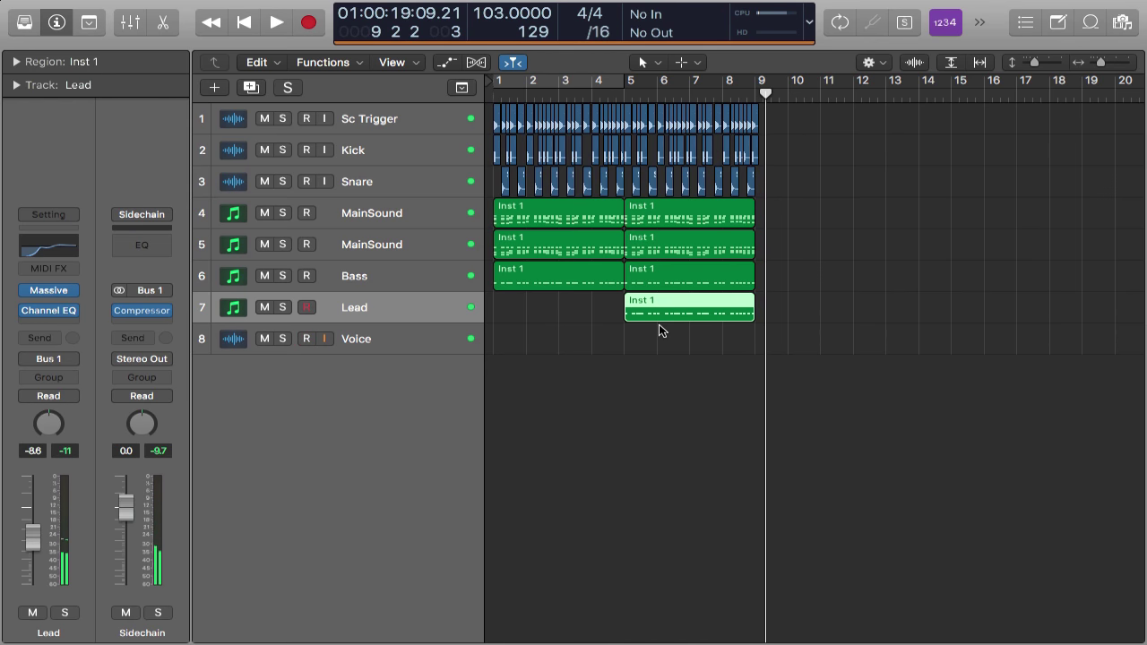
Review the channel strips of both MainSound tracks, the Bass track and the Lead track
click(389, 212)
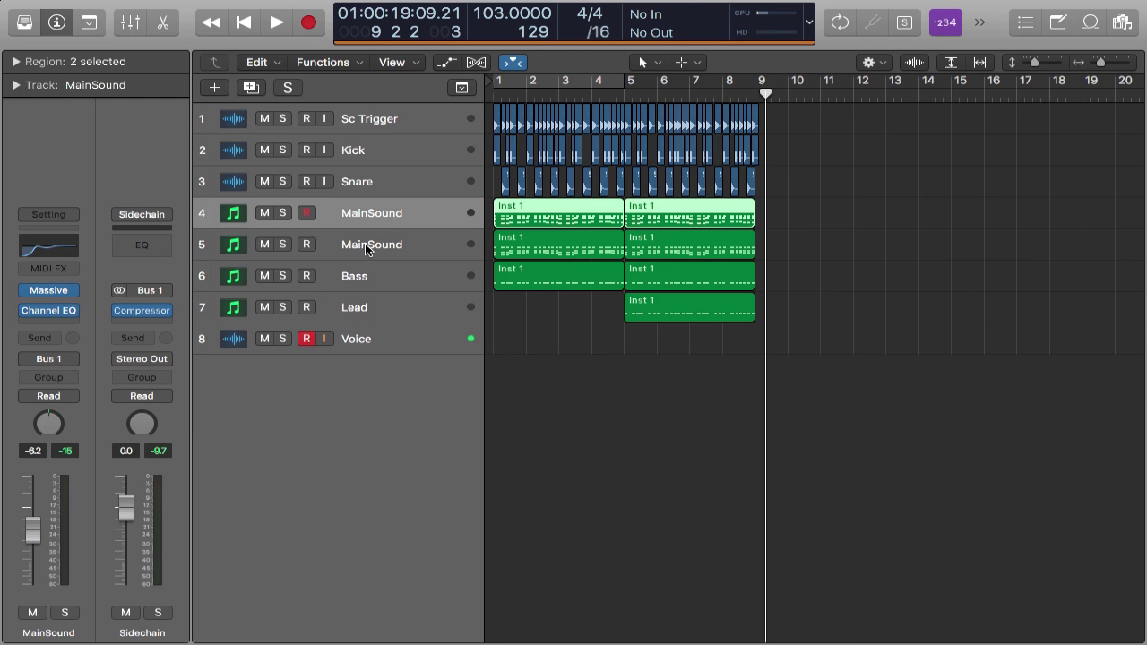
click(365, 243)
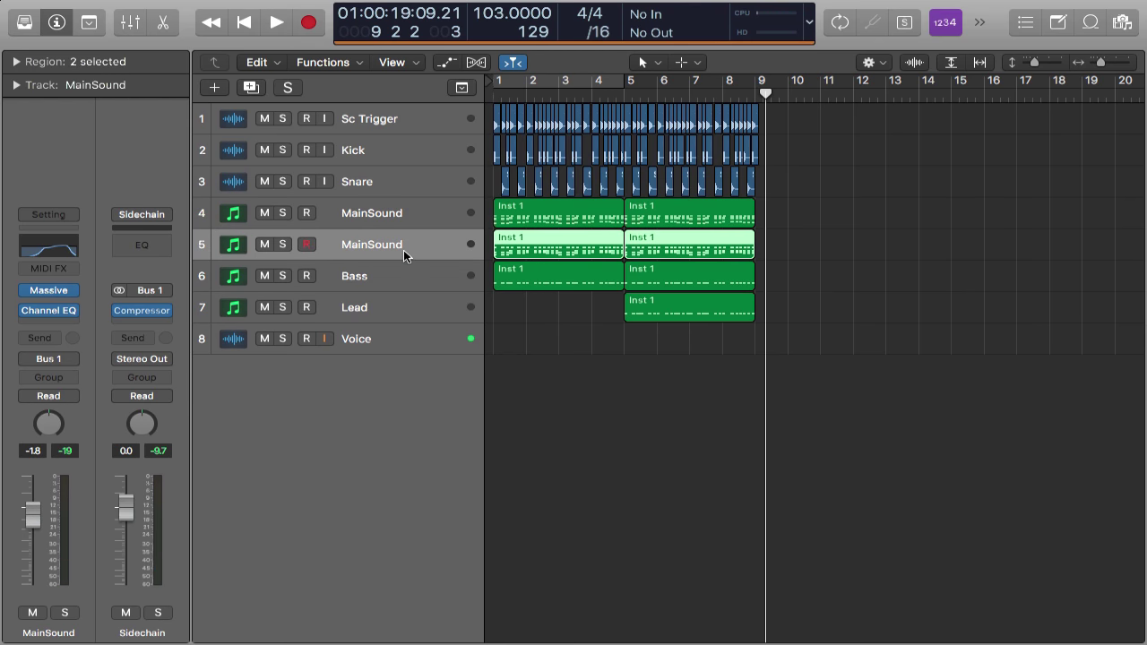
click(391, 281)
click(385, 310)
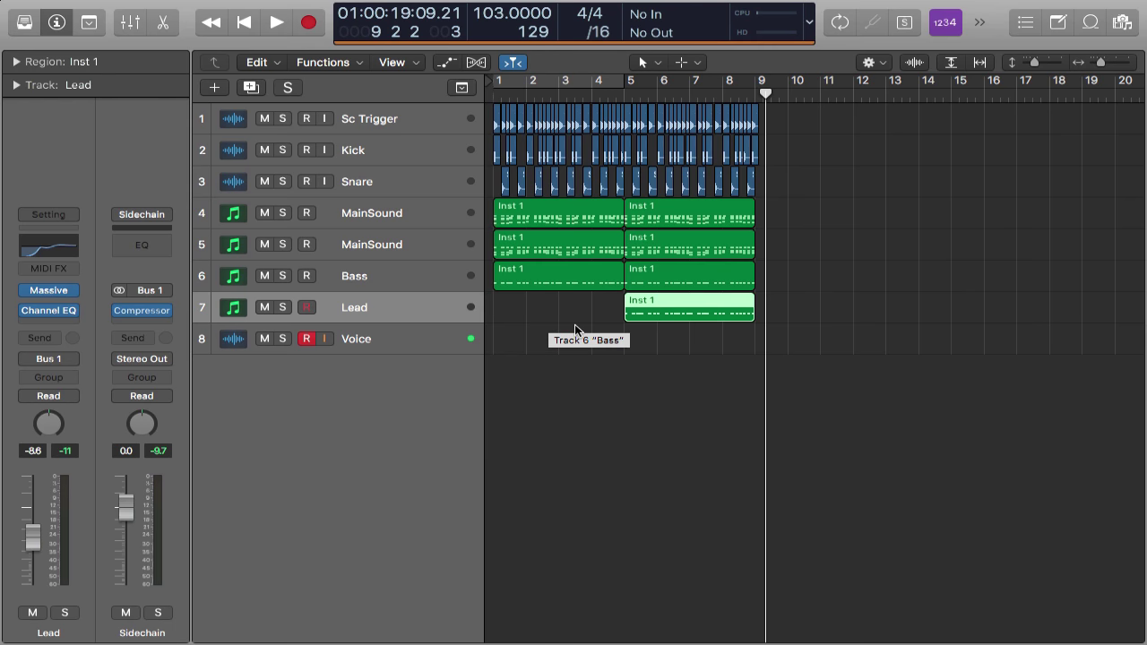
scroll(576, 331, up, 3)
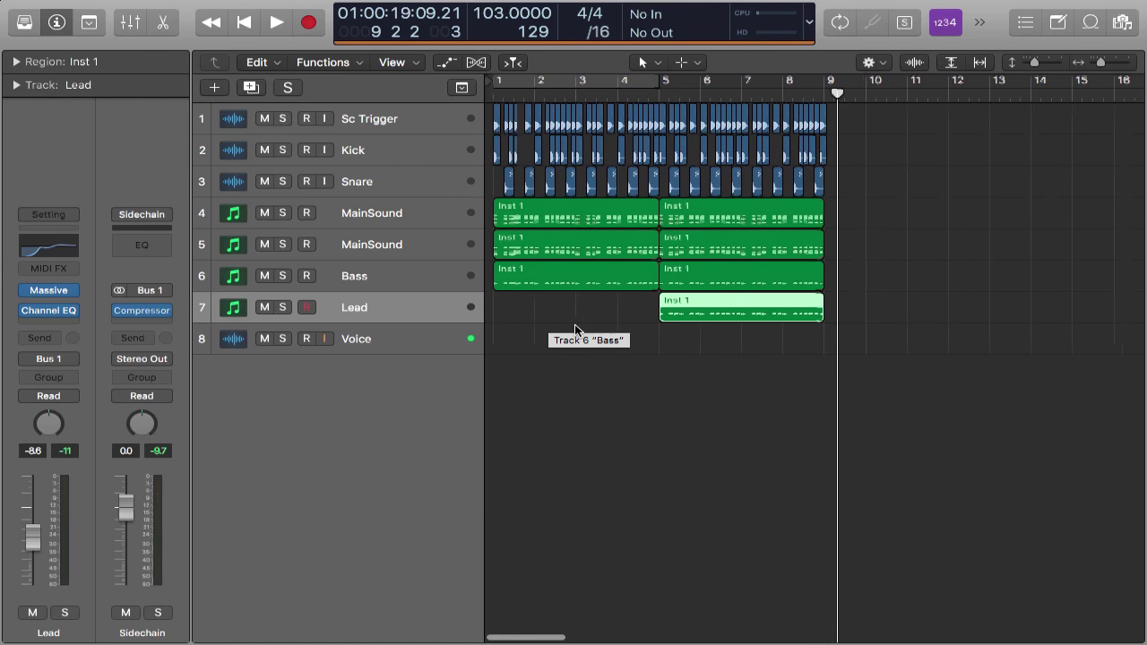